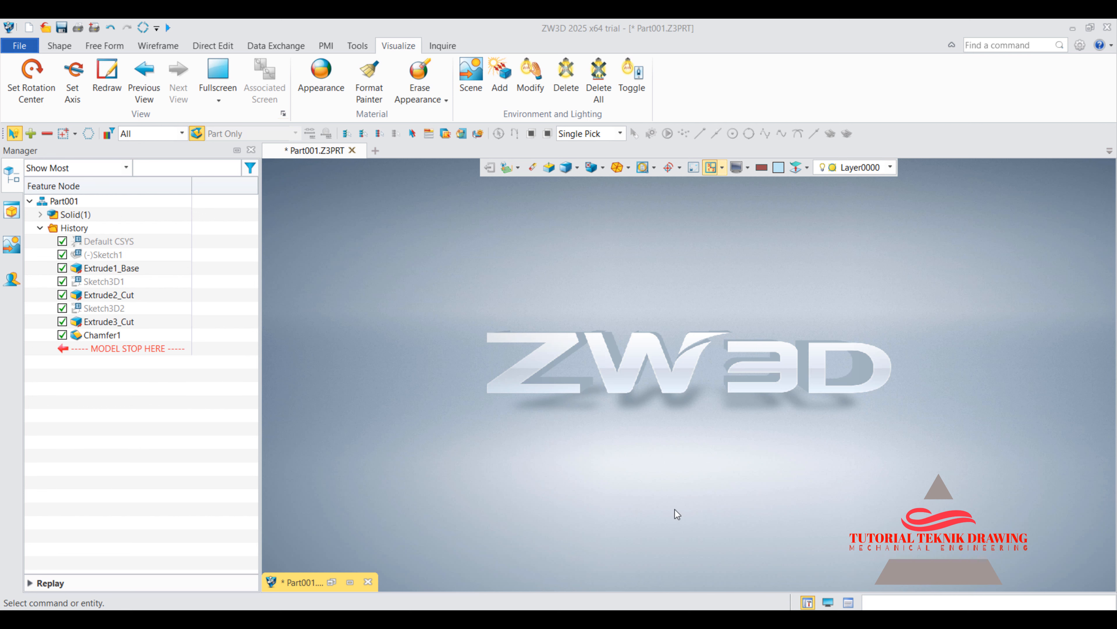
- Review the finished Part001 bracket model and the MS rod bracket reference drawing 3-9-0.jpg, then put both away
{"action": "left_click", "coordinate": [350, 582]}
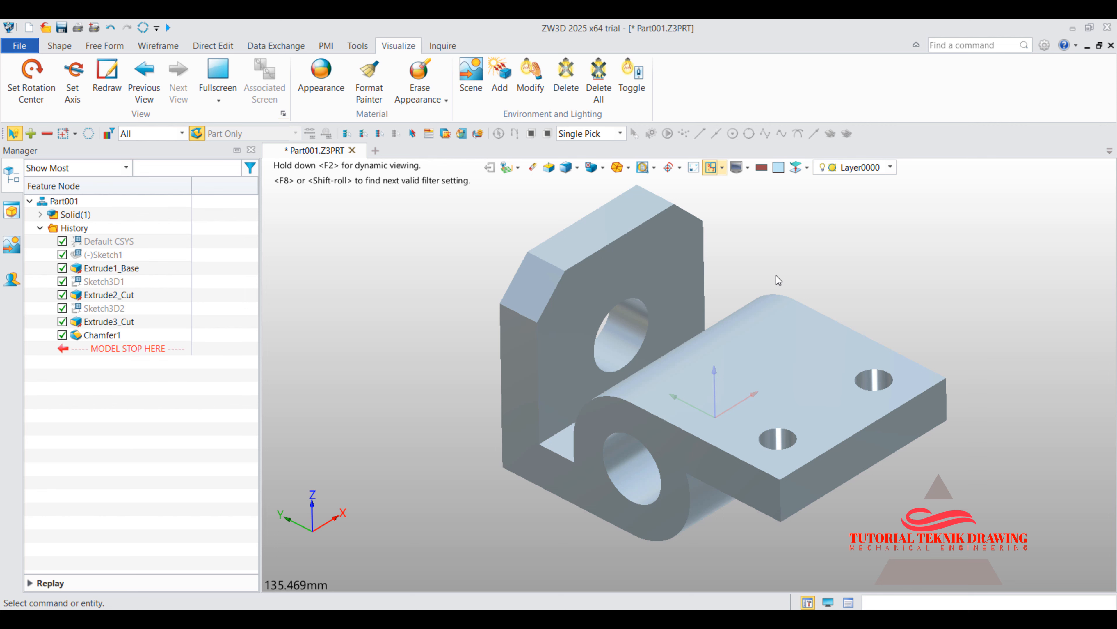
{"action": "key", "text": "alt+Tab"}
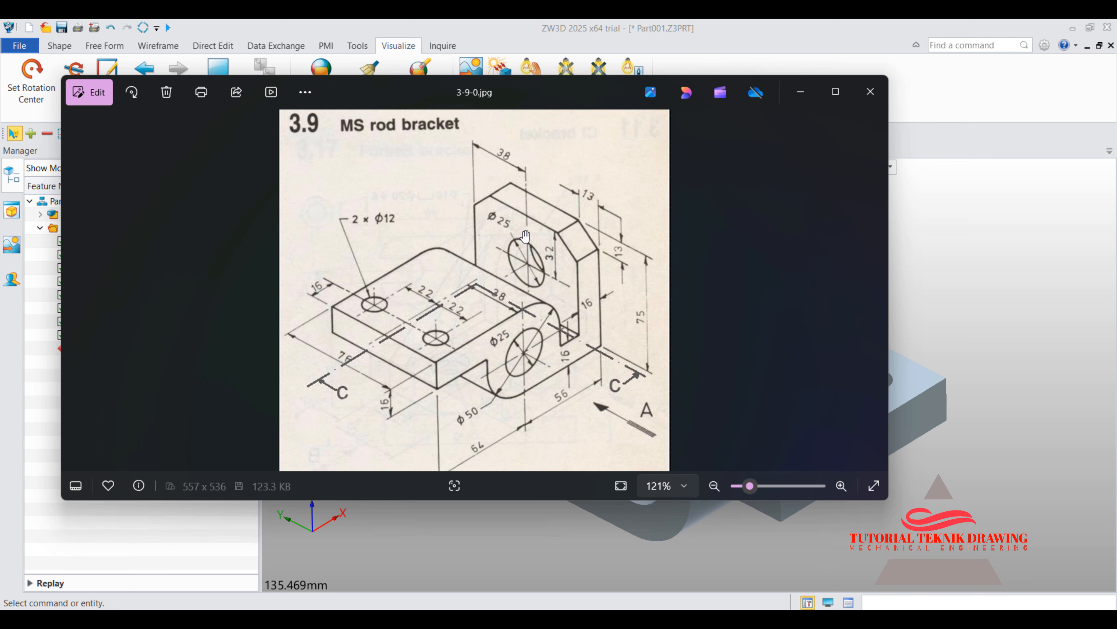
{"action": "left_click", "coordinate": [800, 92]}
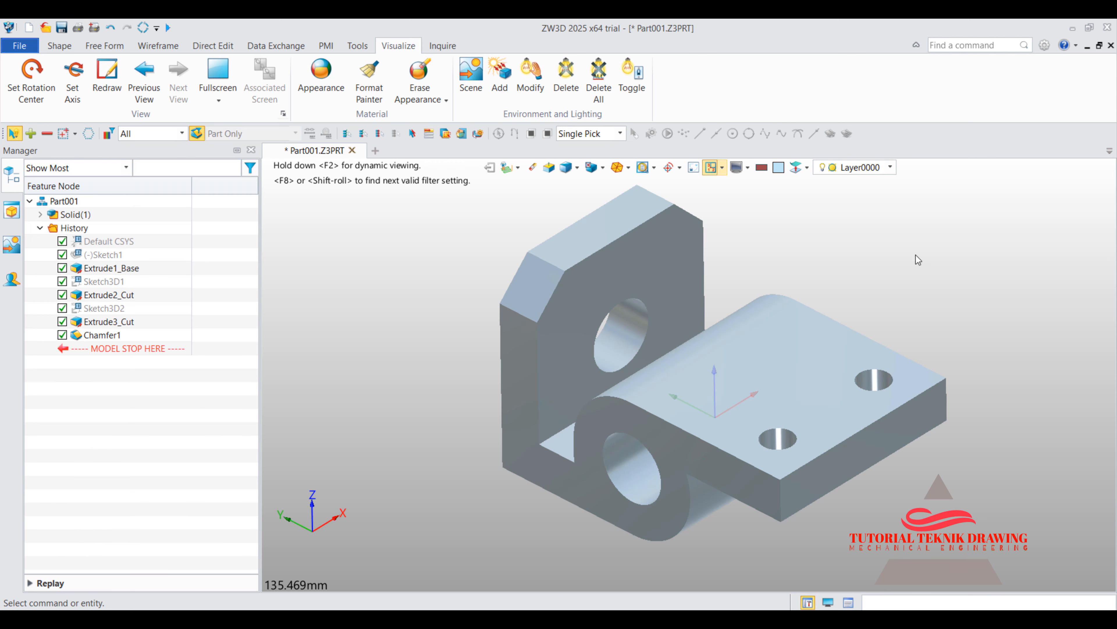
{"action": "left_click", "coordinate": [1087, 45]}
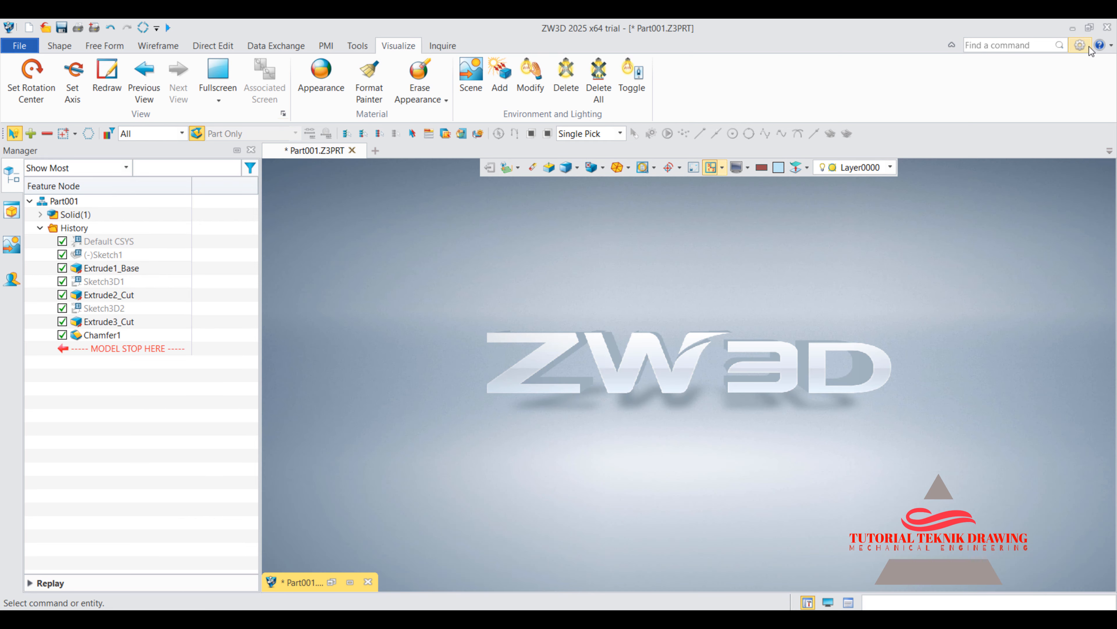
- Create a new standard part file named Part002 from the blank template and maximize its modelling window
{"action": "left_click", "coordinate": [19, 46]}
{"action": "left_click", "coordinate": [26, 64]}
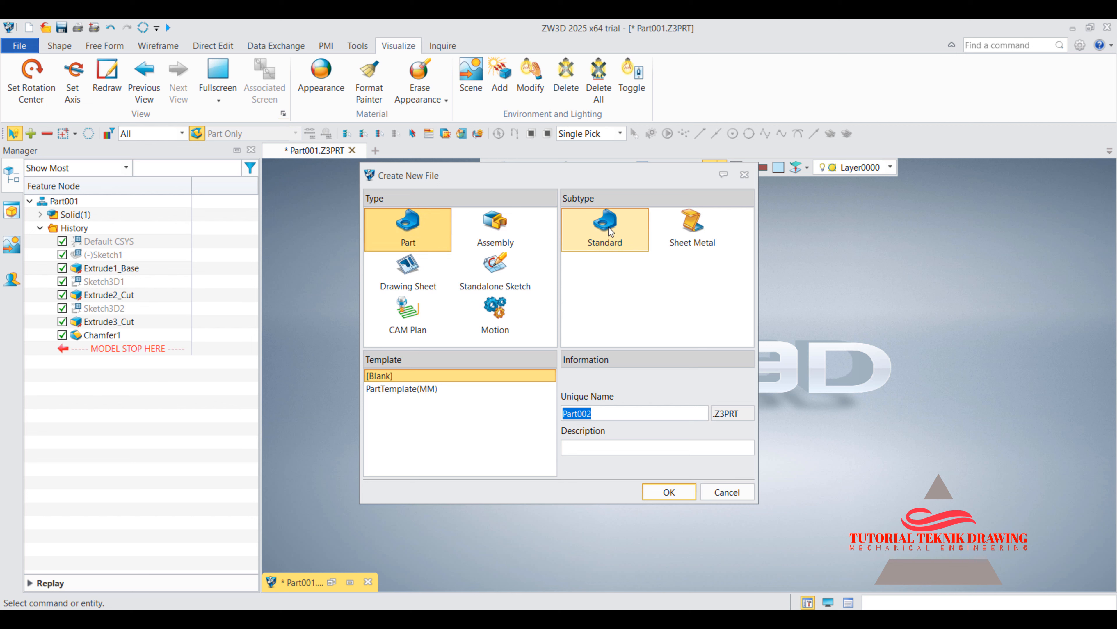
{"action": "left_click", "coordinate": [616, 412]}
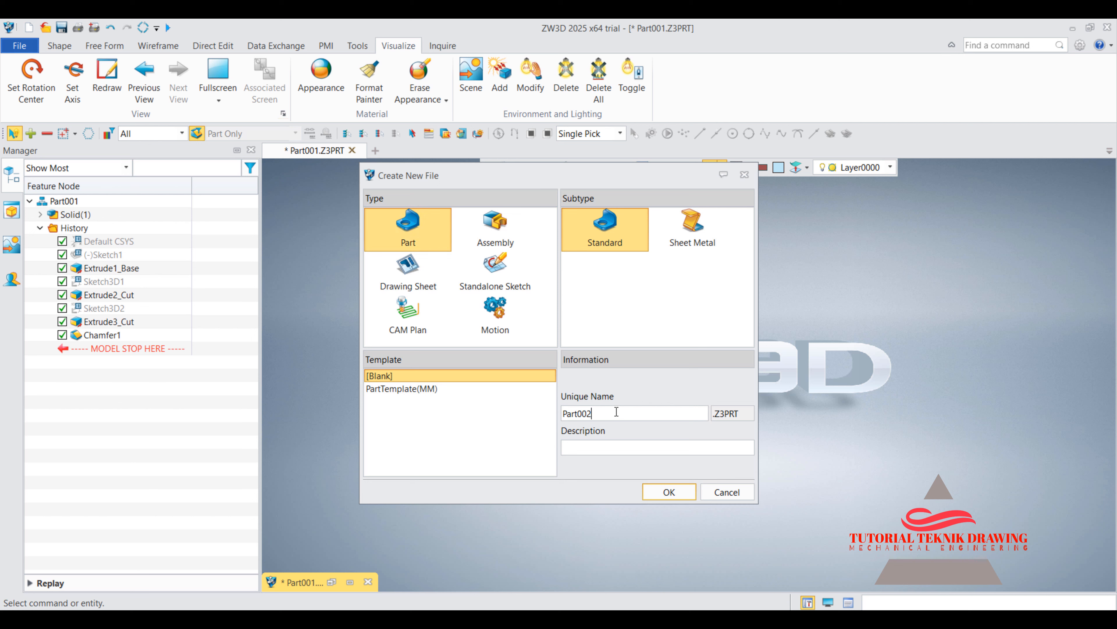
{"action": "left_click", "coordinate": [666, 491]}
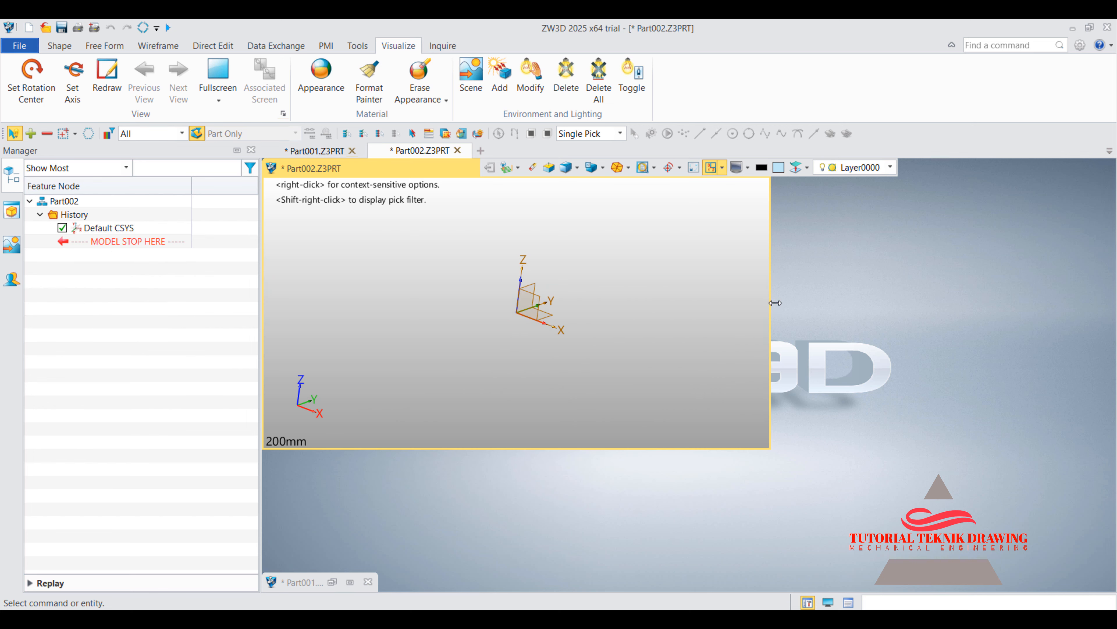
{"action": "left_click_drag", "start_coordinate": [771, 302], "coordinate": [1114, 545]}
{"action": "left_click", "coordinate": [1088, 167]}
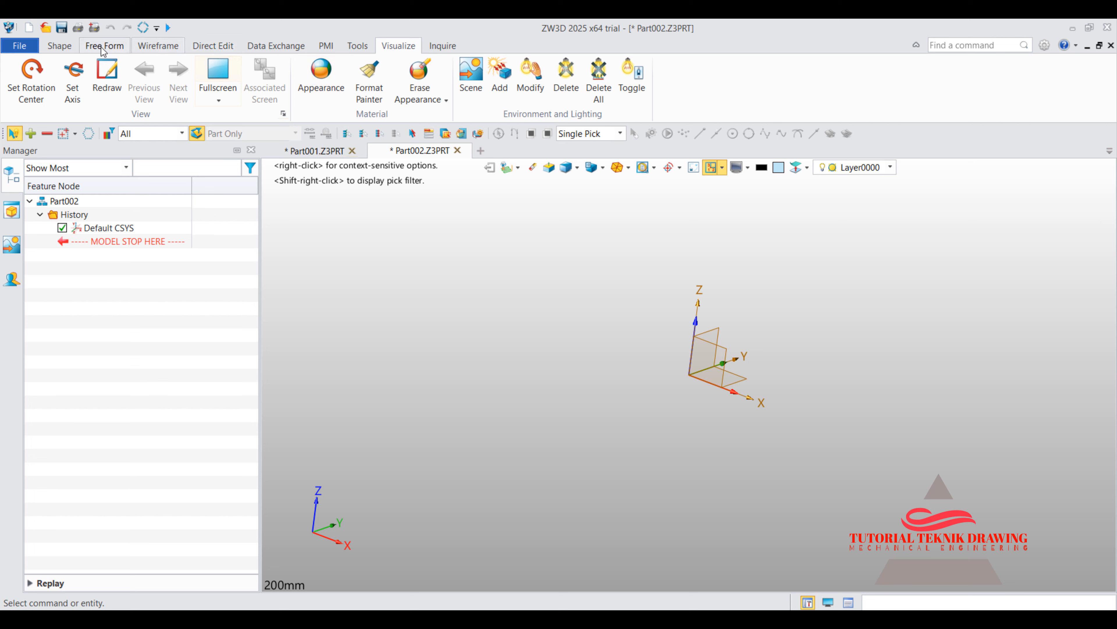
- Start a 2D sketch on the default YZ plane
{"action": "left_click", "coordinate": [51, 47]}
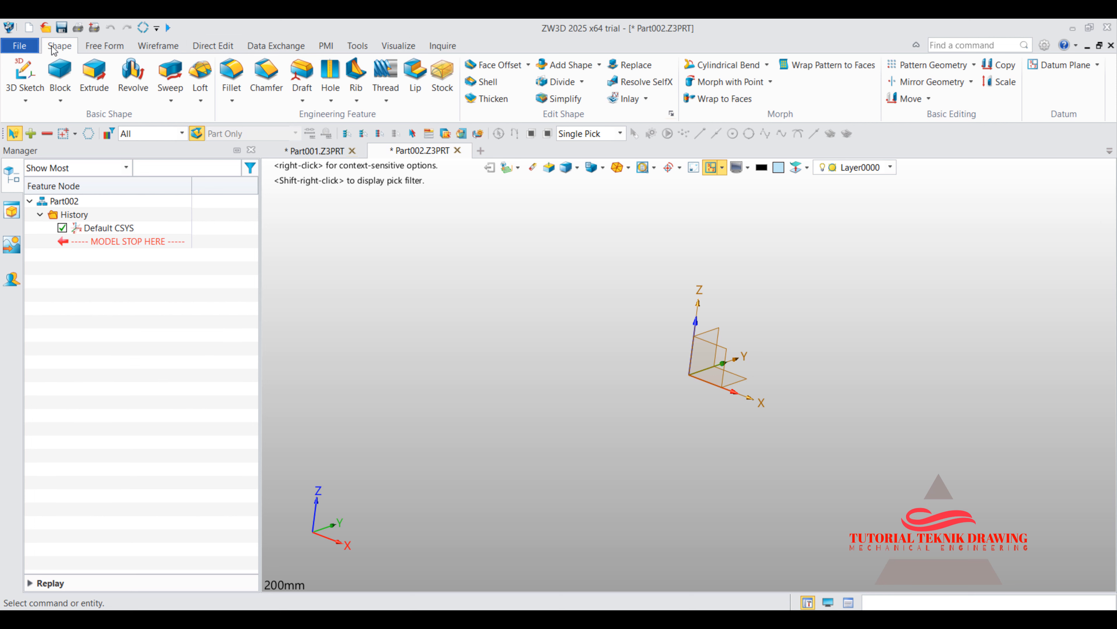
{"action": "left_click", "coordinate": [29, 101]}
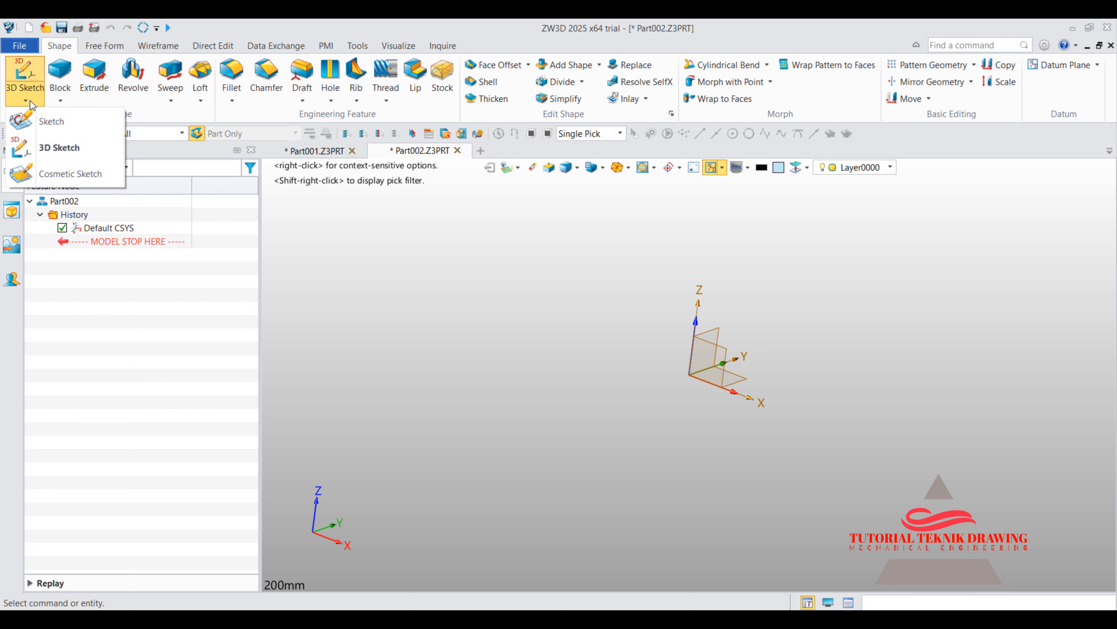
{"action": "left_click", "coordinate": [39, 118]}
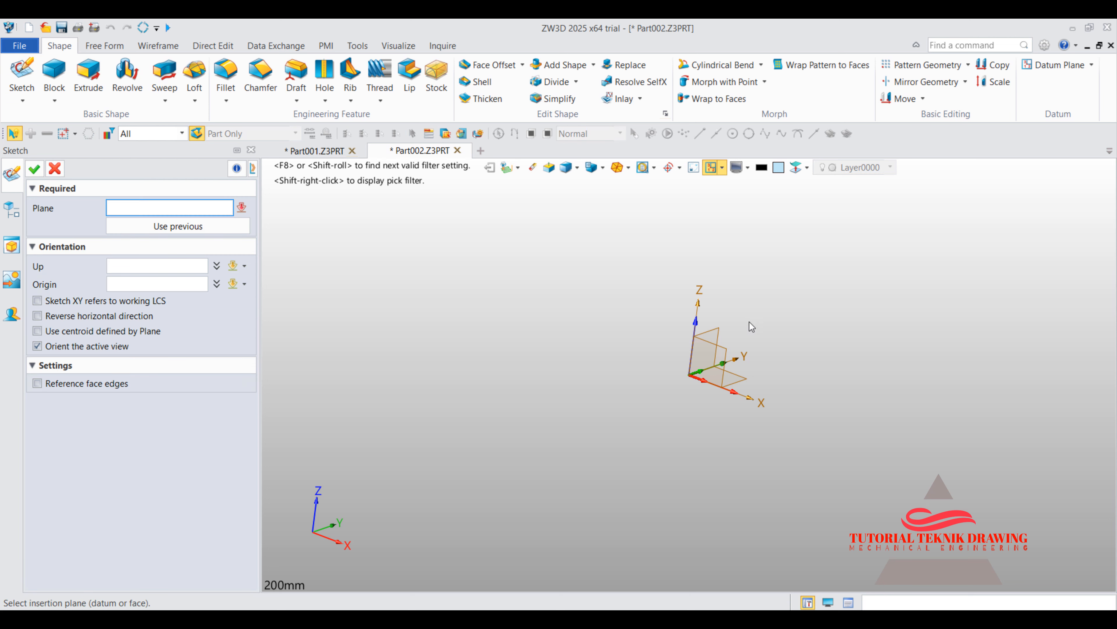
{"action": "left_click", "coordinate": [714, 335]}
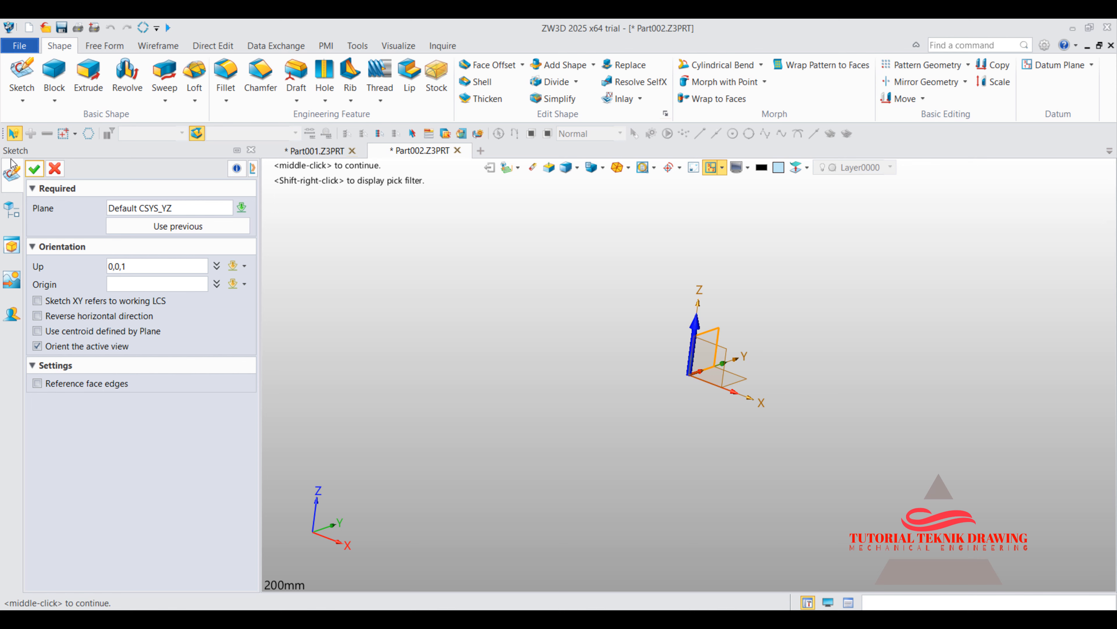
{"action": "left_click", "coordinate": [35, 168]}
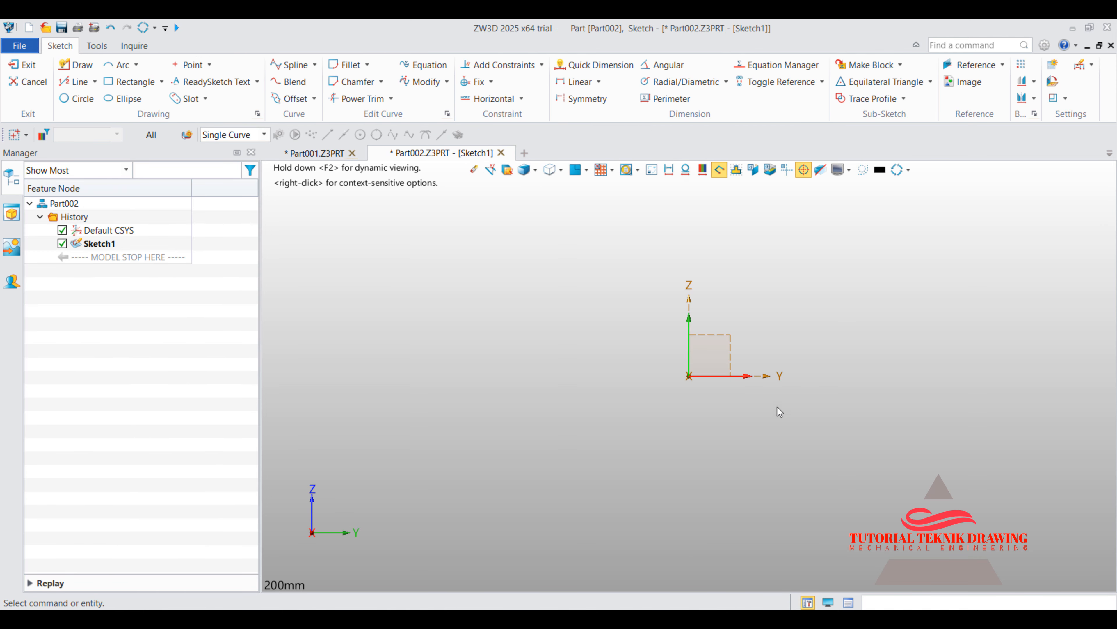
- Check the reference drawing, then draw a circle of 25 mm diameter centred on the sketch origin
{"action": "key", "text": "alt+Tab"}
{"action": "scroll", "coordinate": [510, 303], "scroll_direction": "up", "scroll_amount": 2}
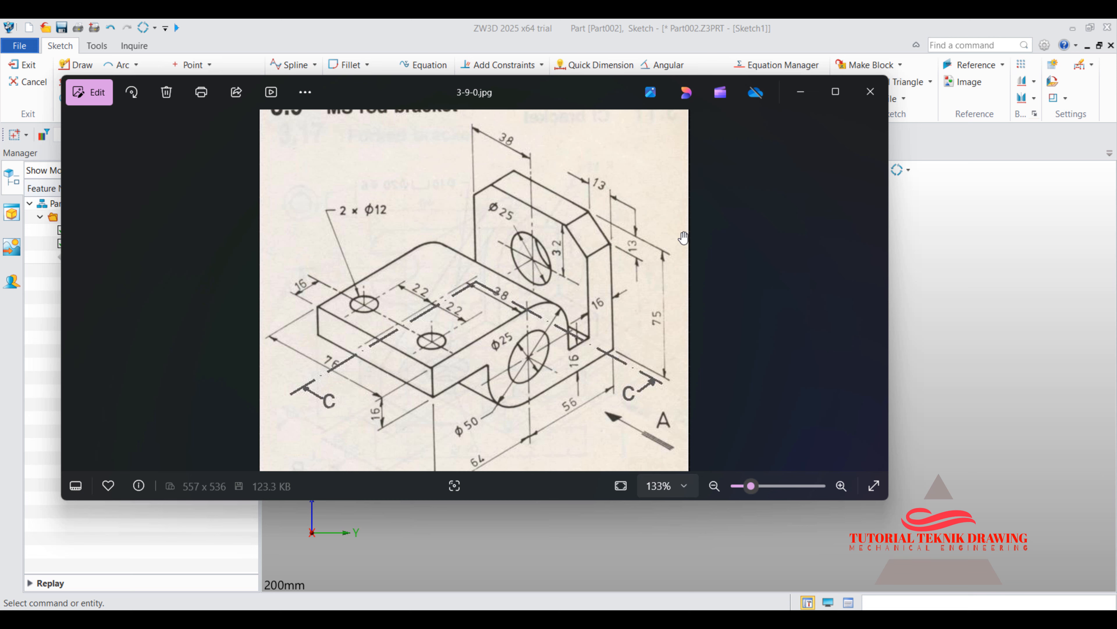
{"action": "left_click", "coordinate": [807, 92]}
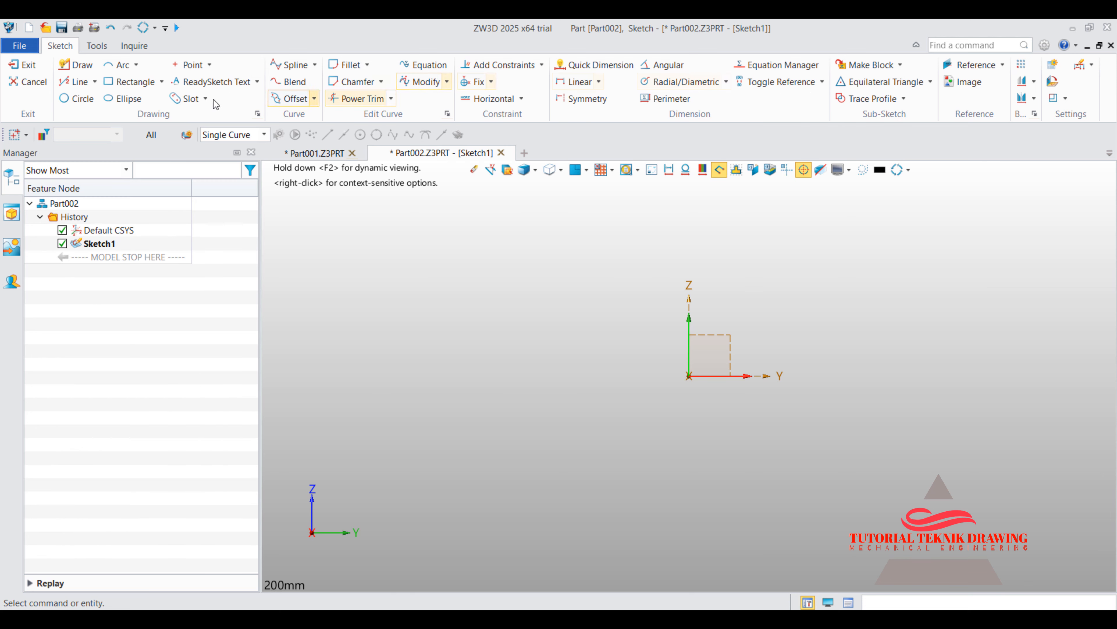
{"action": "left_click", "coordinate": [82, 98]}
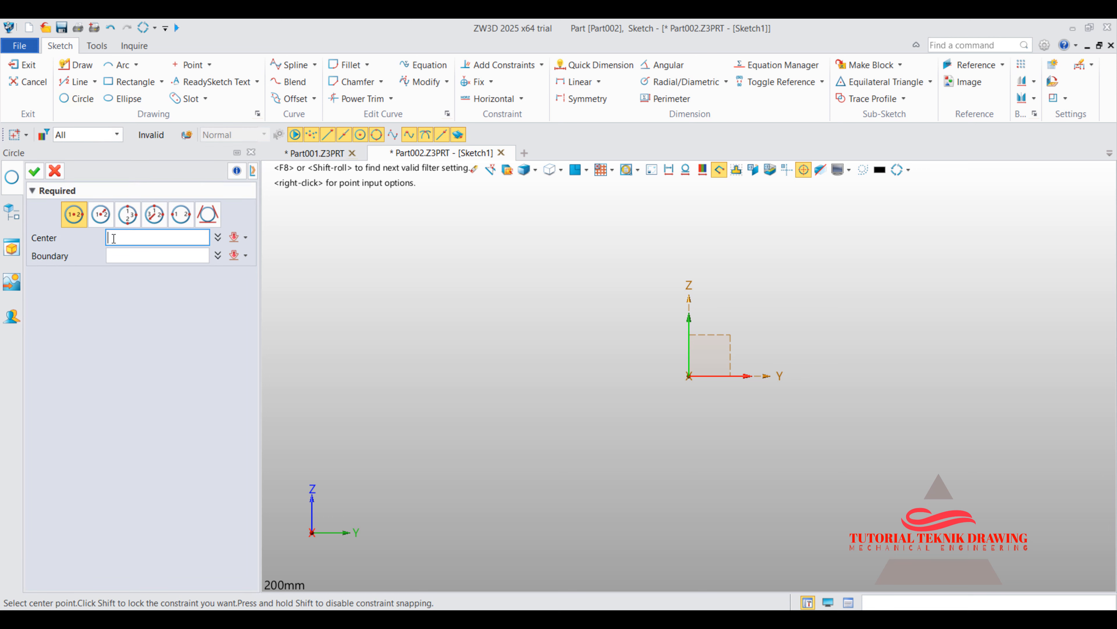
{"action": "left_click", "coordinate": [105, 214]}
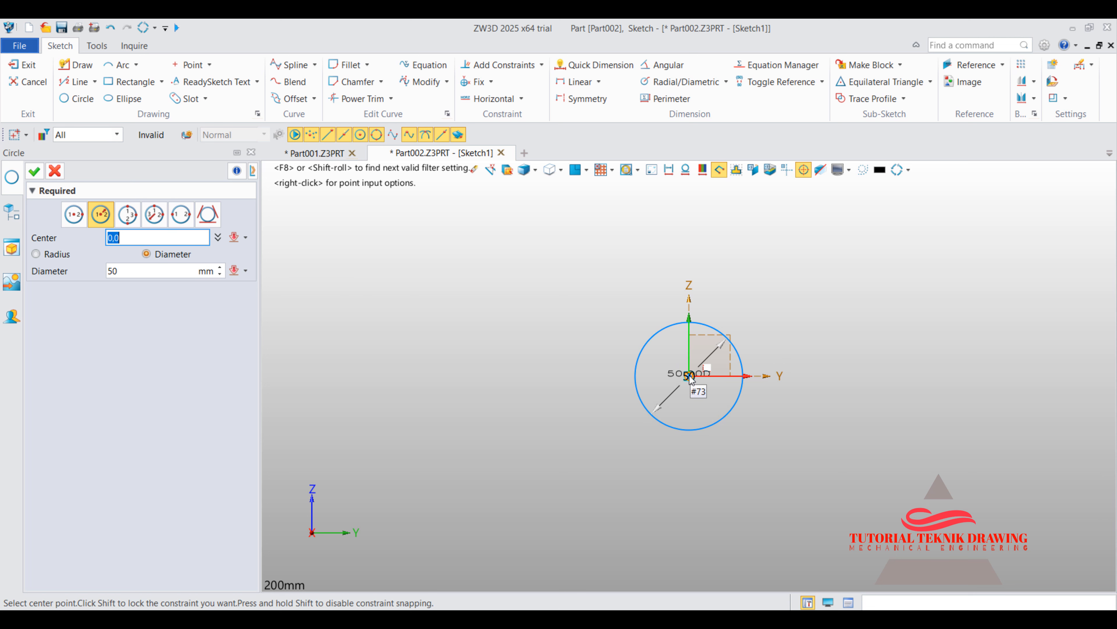
{"action": "left_click", "coordinate": [690, 377]}
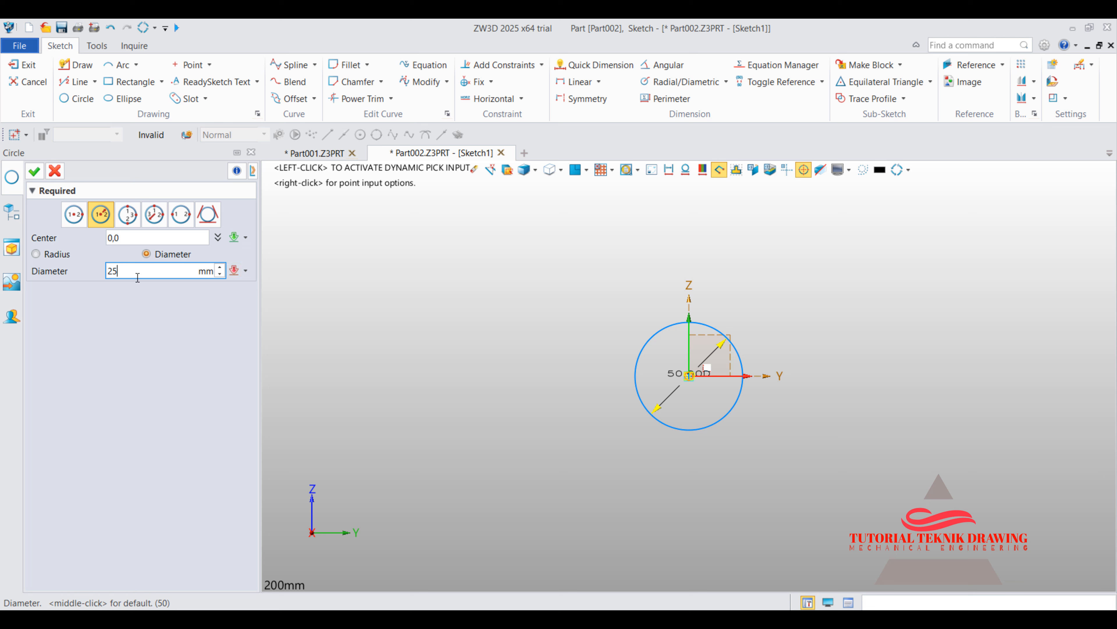
{"action": "left_click", "coordinate": [128, 216]}
{"action": "left_click", "coordinate": [102, 217]}
{"action": "left_click", "coordinate": [123, 275]}
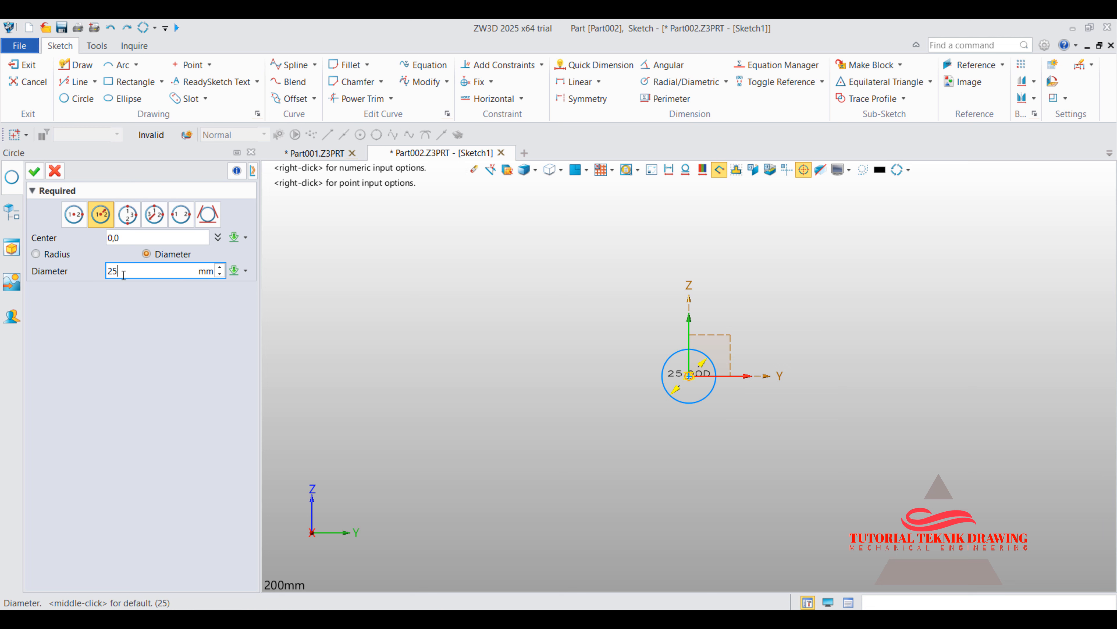
{"action": "scroll", "coordinate": [654, 393], "scroll_direction": "up", "scroll_amount": 5}
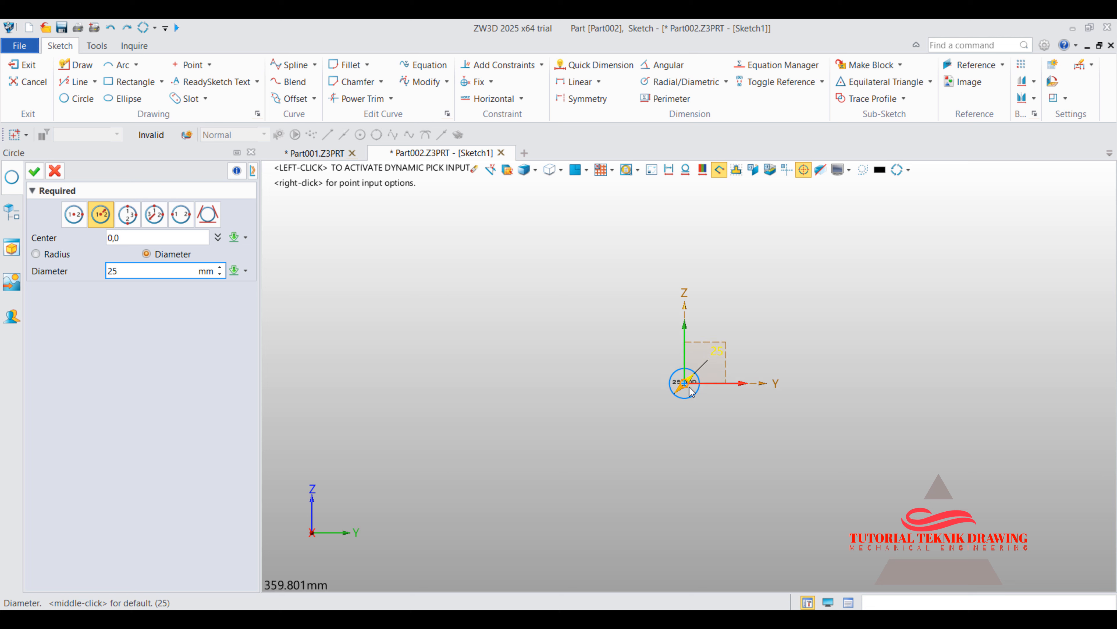
{"action": "key", "text": "Return"}
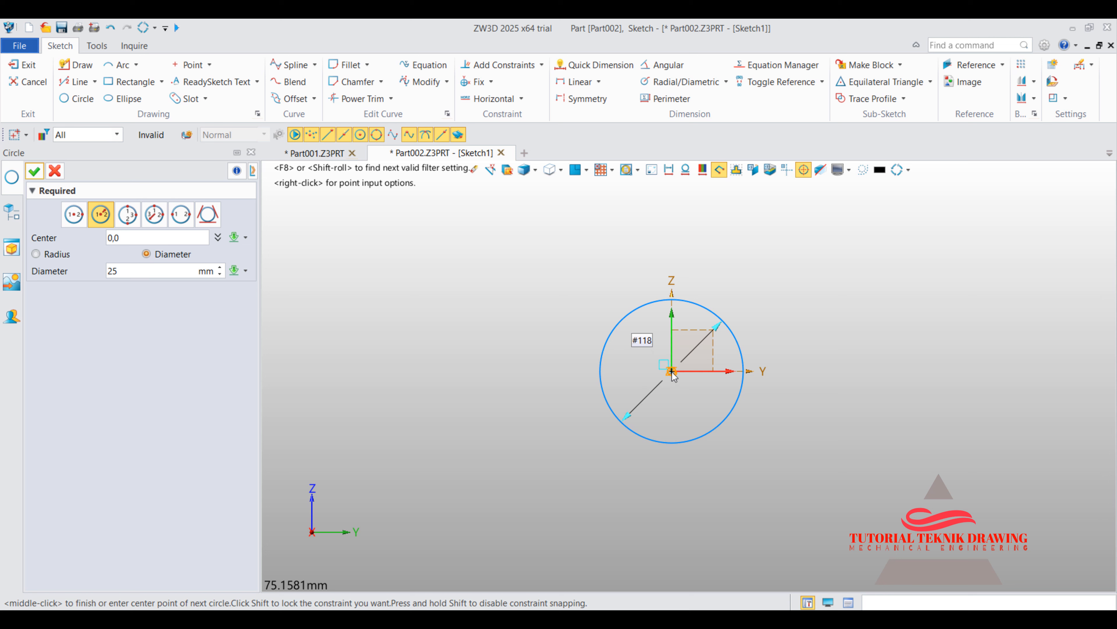
{"action": "scroll", "coordinate": [684, 401], "scroll_direction": "down", "scroll_amount": 2}
{"action": "scroll", "coordinate": [684, 398], "scroll_direction": "up", "scroll_amount": 5}
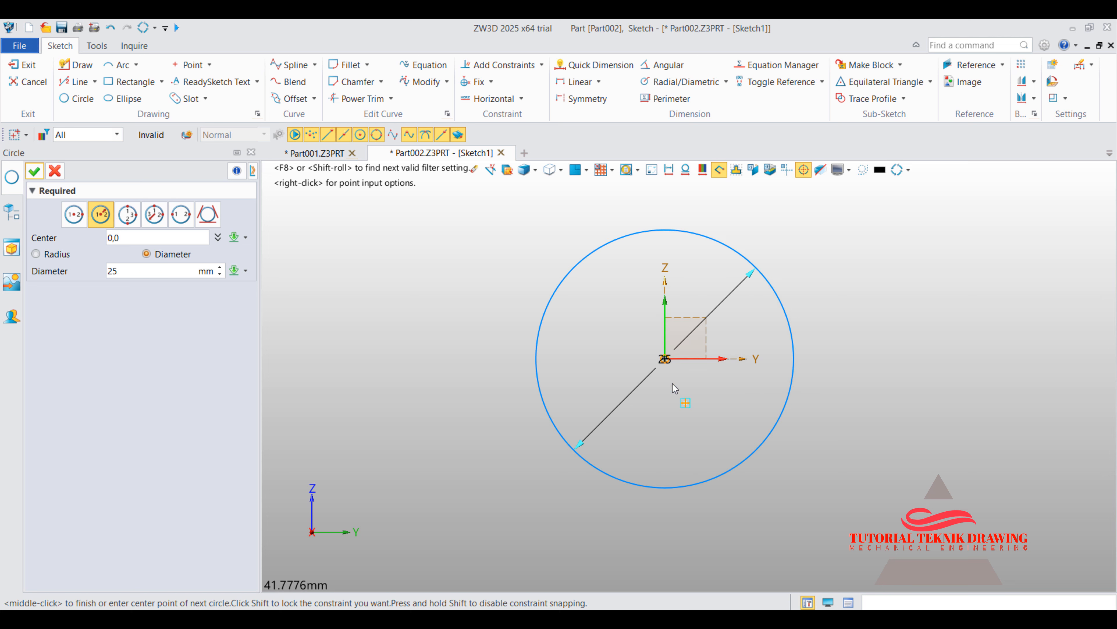
{"action": "left_click", "coordinate": [37, 174]}
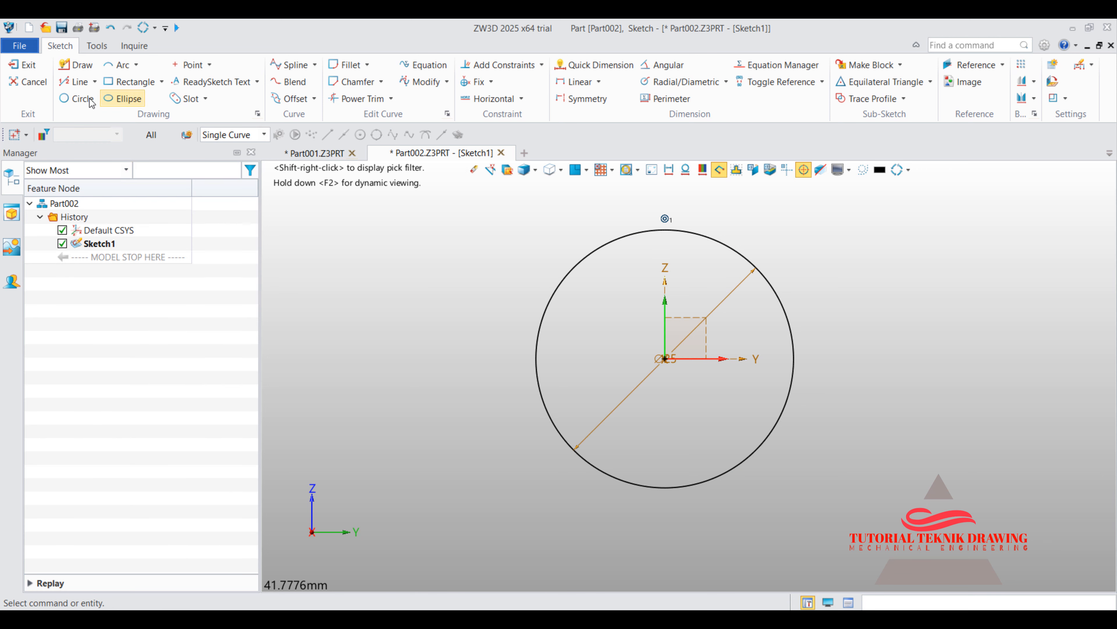
- Draw a concentric circle of 50 mm diameter centred on the sketch origin
{"action": "left_click", "coordinate": [77, 98]}
{"action": "key", "text": "Tab"}
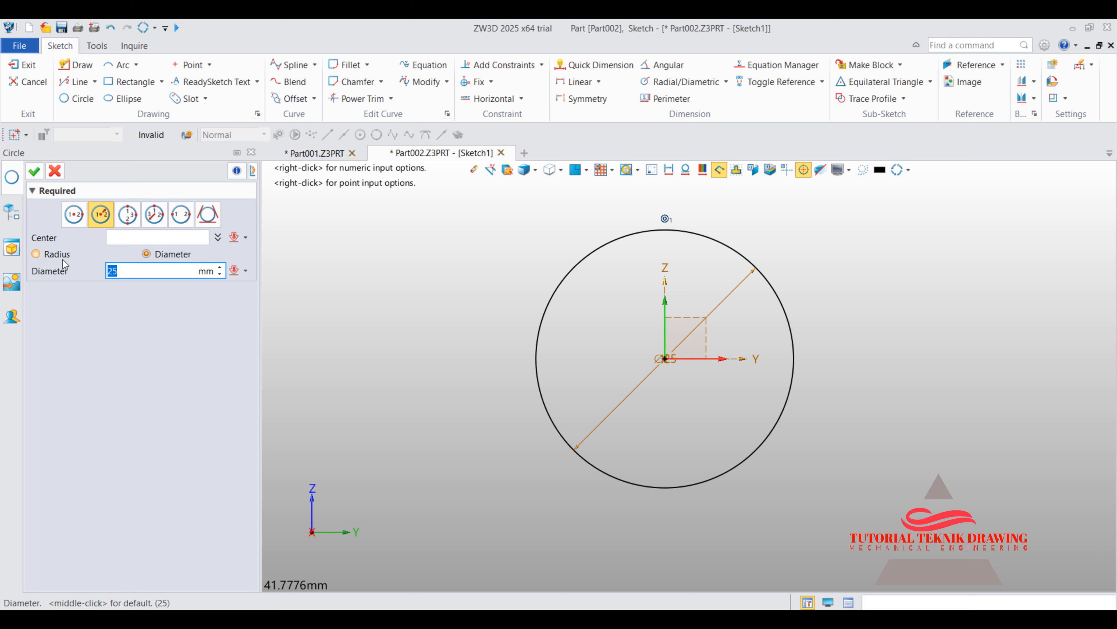
{"action": "type", "text": "50"}
{"action": "left_click", "coordinate": [666, 359]}
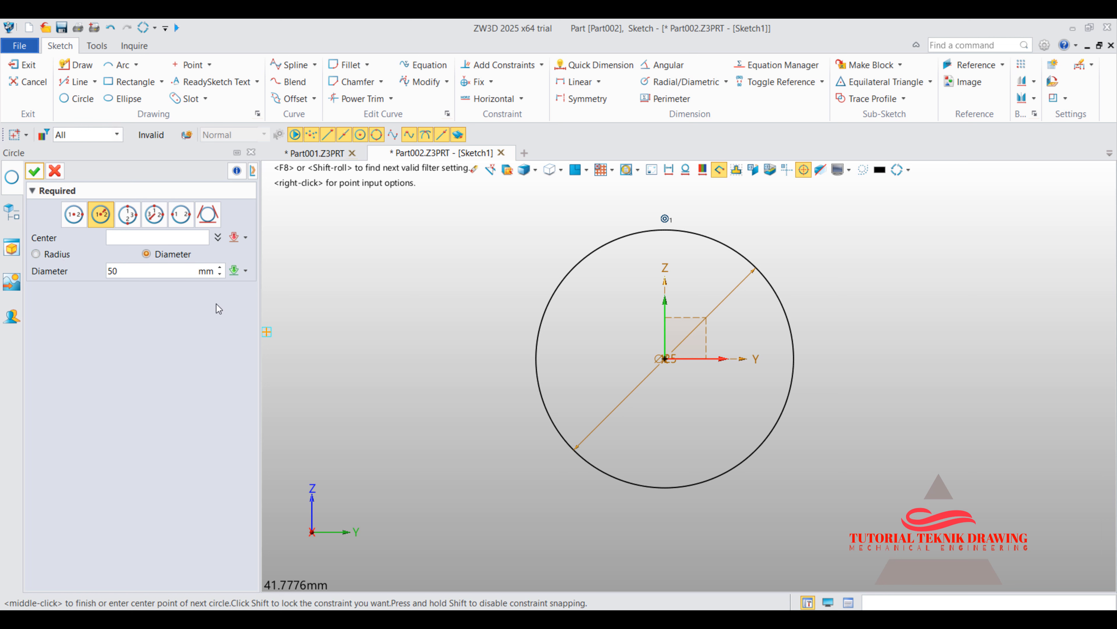
{"action": "left_click", "coordinate": [666, 359]}
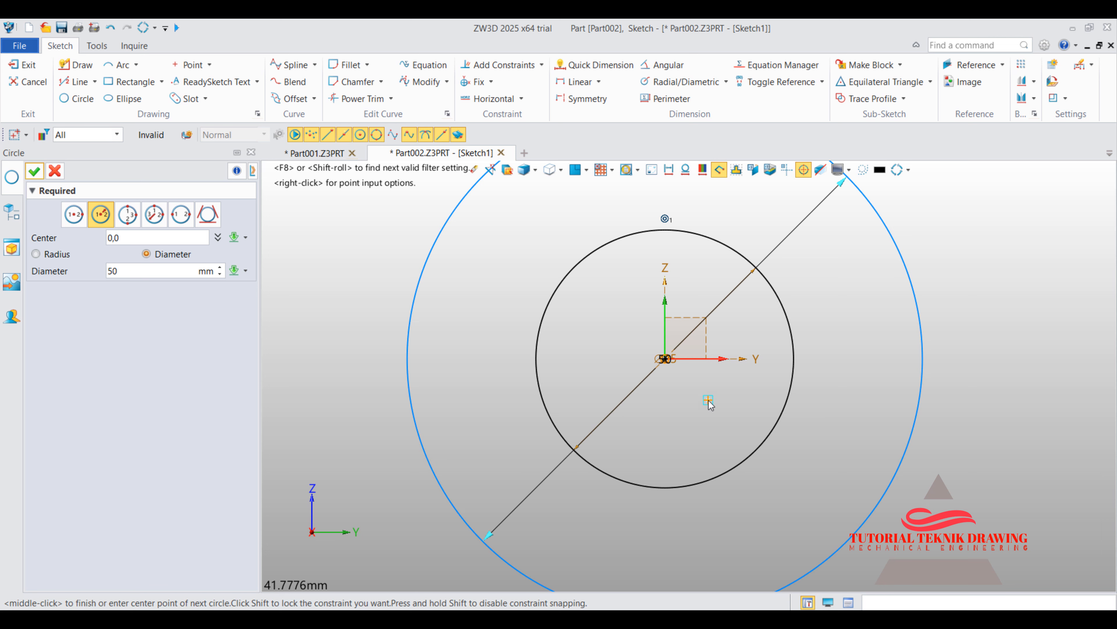
{"action": "scroll", "coordinate": [693, 403], "scroll_direction": "up", "scroll_amount": 2}
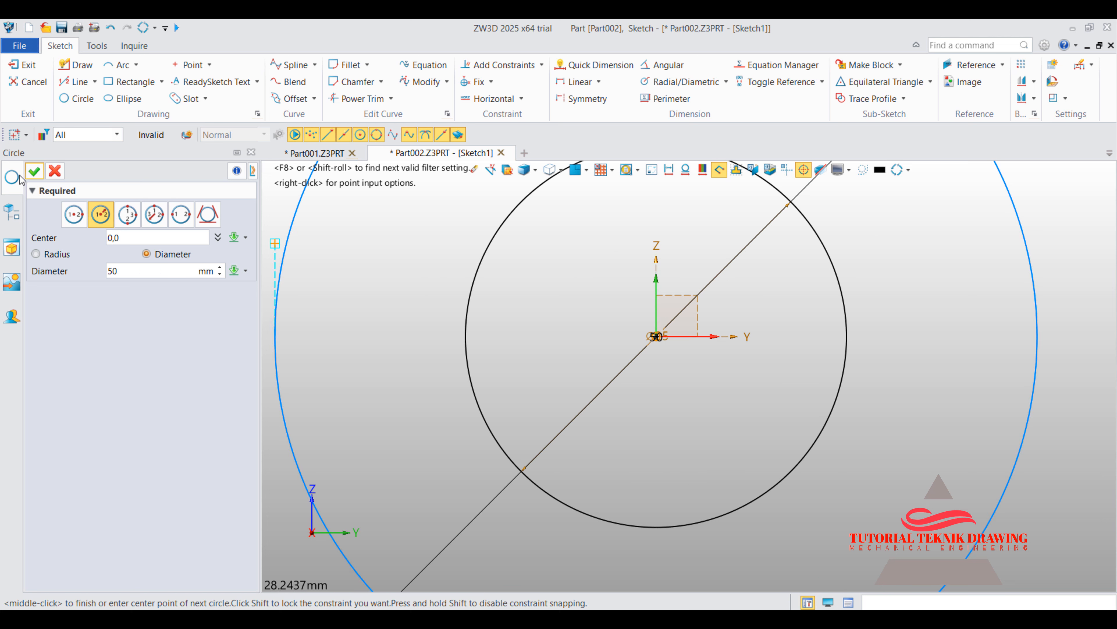
{"action": "left_click", "coordinate": [34, 170]}
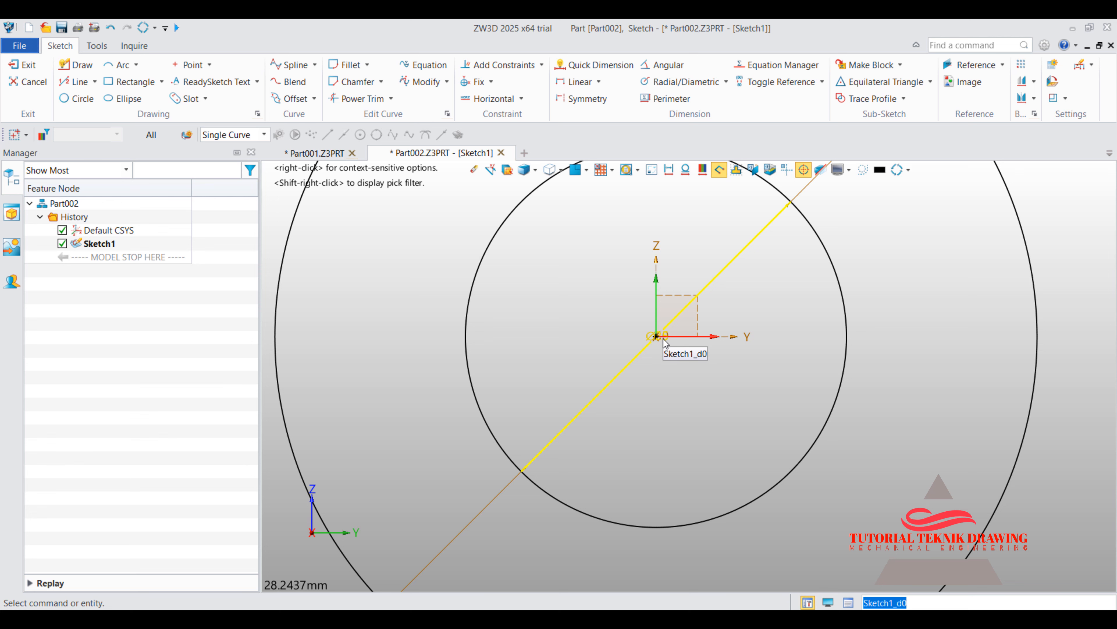
- Move the diameter dimensions of both circles away from the centre so they no longer overlap
{"action": "left_click_drag", "start_coordinate": [661, 339], "coordinate": [553, 285]}
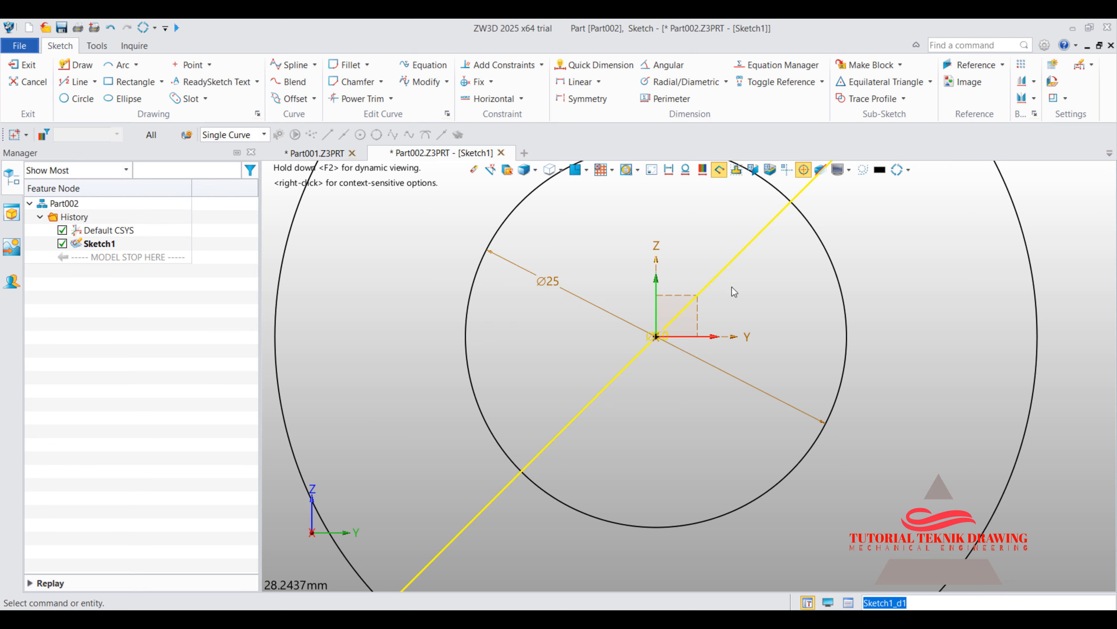
{"action": "left_click_drag", "start_coordinate": [731, 290], "coordinate": [884, 366]}
{"action": "scroll", "coordinate": [710, 381], "scroll_direction": "up", "scroll_amount": 1}
{"action": "scroll", "coordinate": [712, 380], "scroll_direction": "down", "scroll_amount": 3}
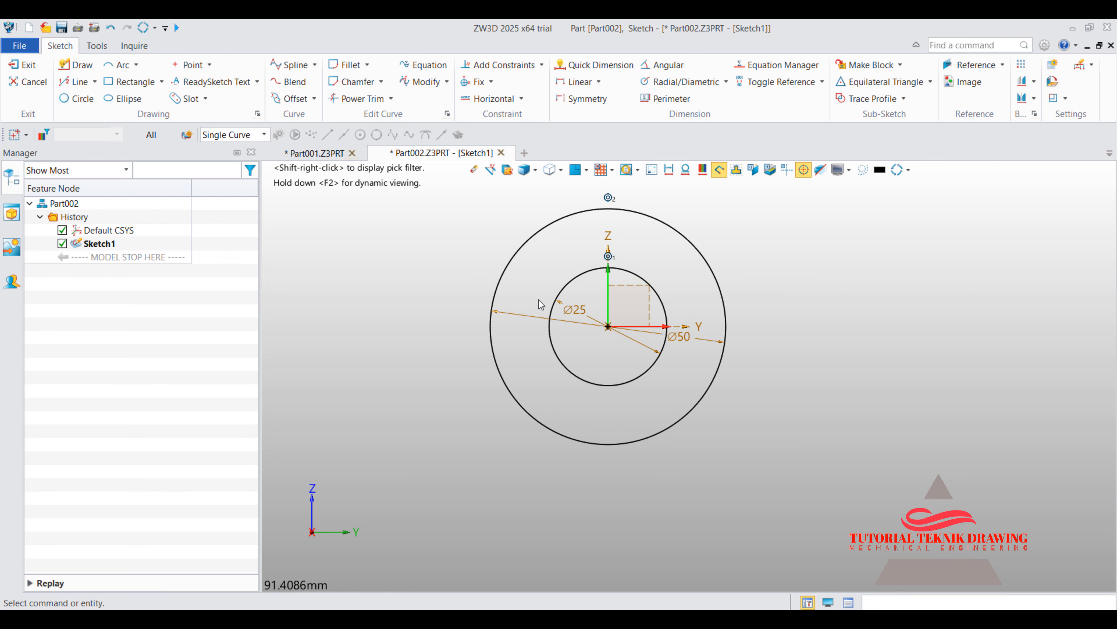
{"action": "scroll", "coordinate": [538, 299], "scroll_direction": "down", "scroll_amount": 3}
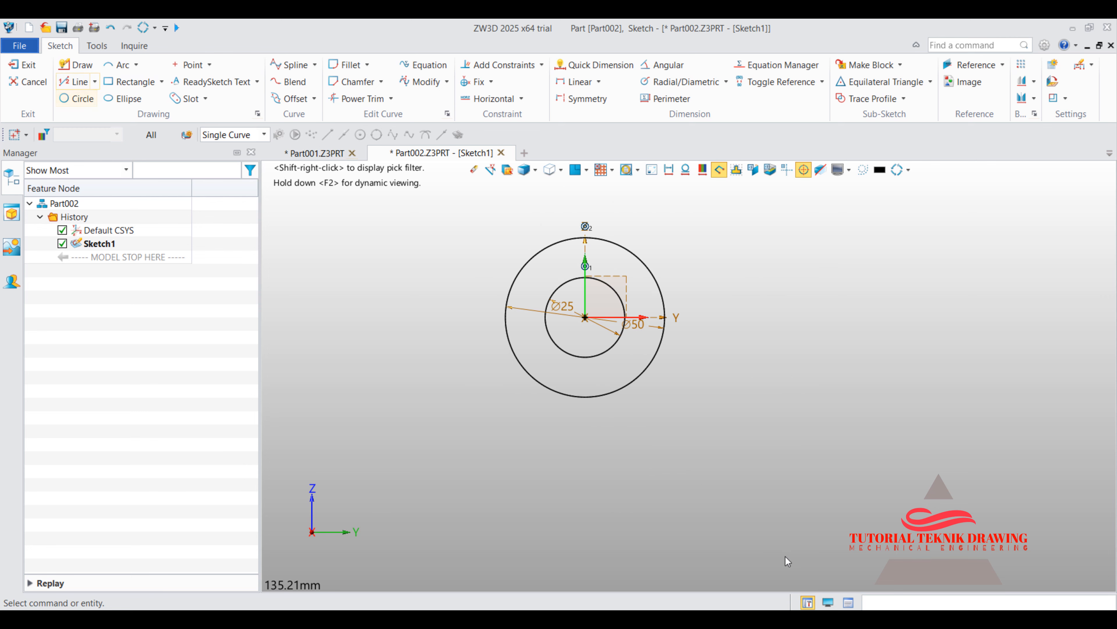
- Check the reference drawing, then sketch a horizontal line about 83 mm long from the outer circle's lowest point in the +Y direction
{"action": "left_click", "coordinate": [733, 616]}
{"action": "scroll", "coordinate": [608, 388], "scroll_direction": "up", "scroll_amount": 3}
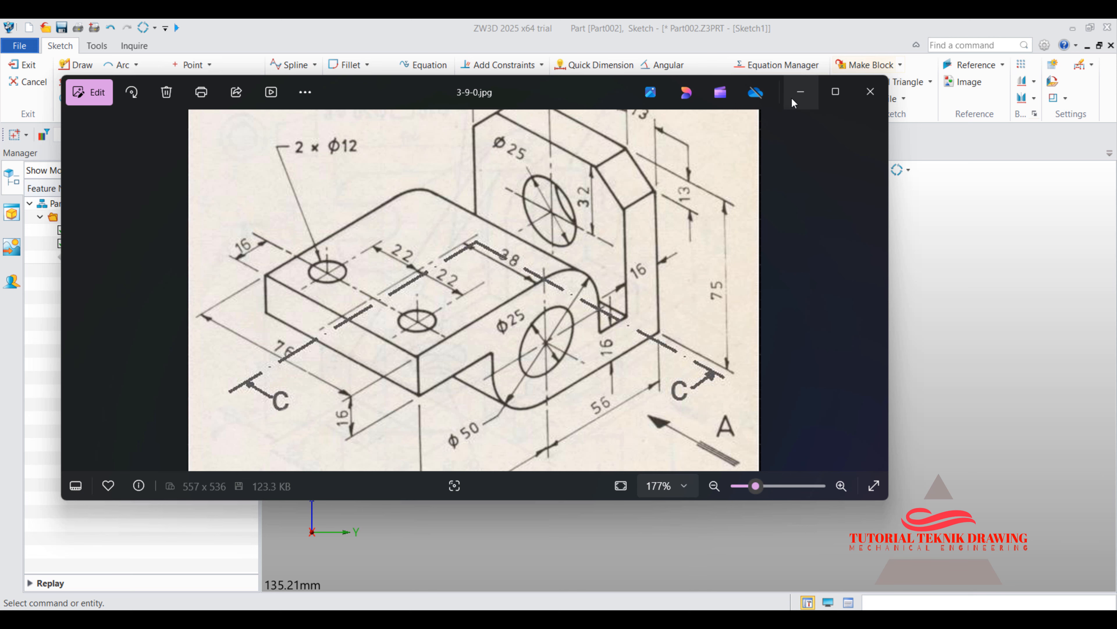
{"action": "left_click", "coordinate": [801, 91]}
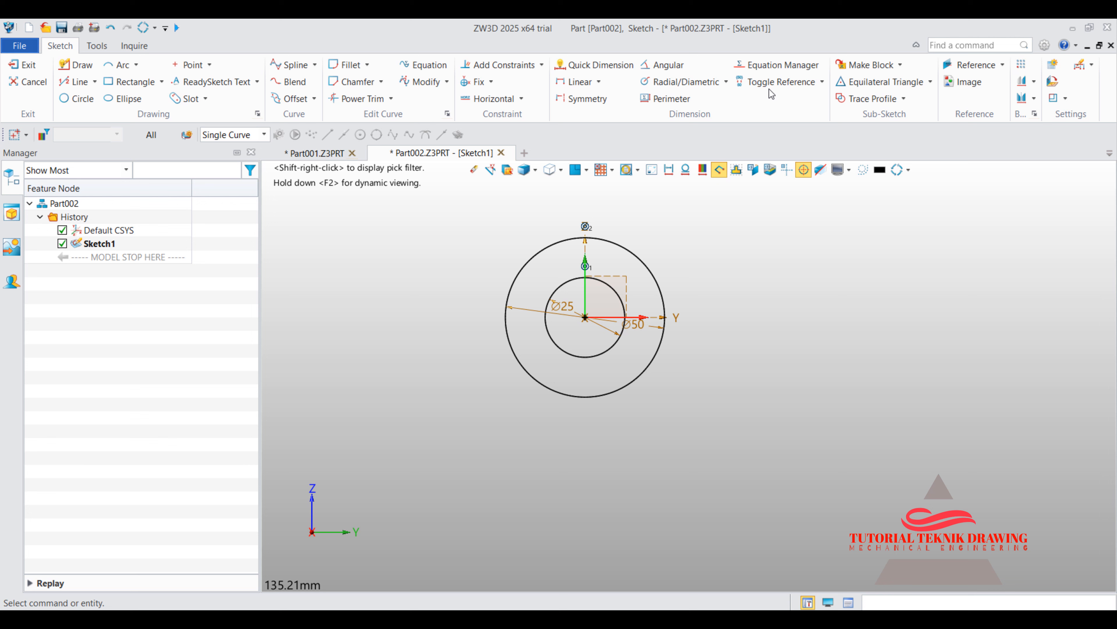
{"action": "left_click", "coordinate": [82, 85]}
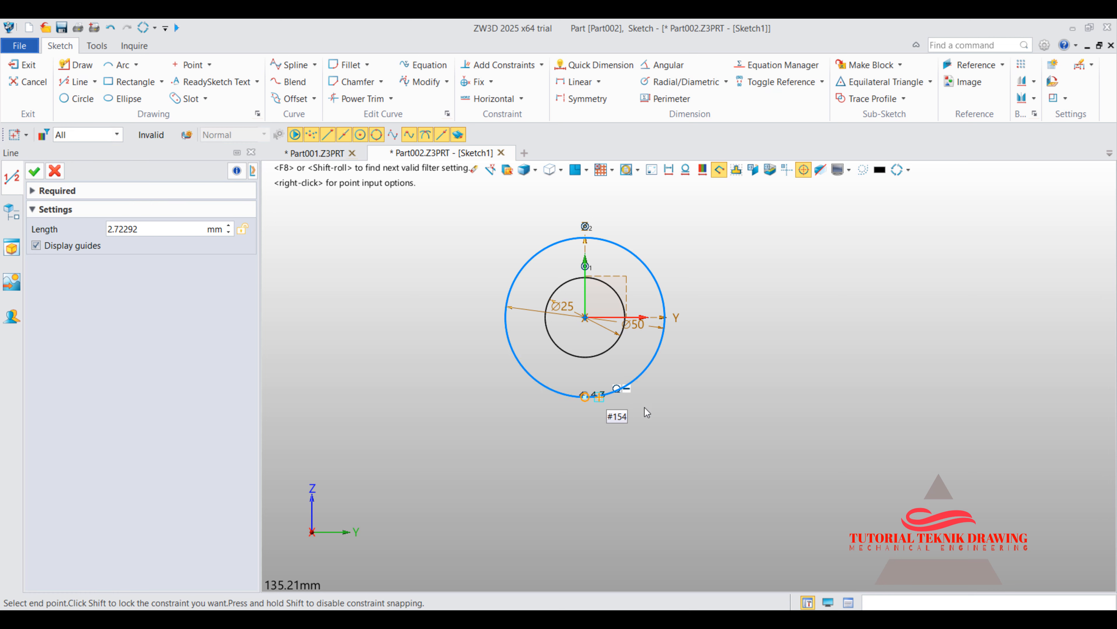
{"action": "left_click", "coordinate": [851, 397]}
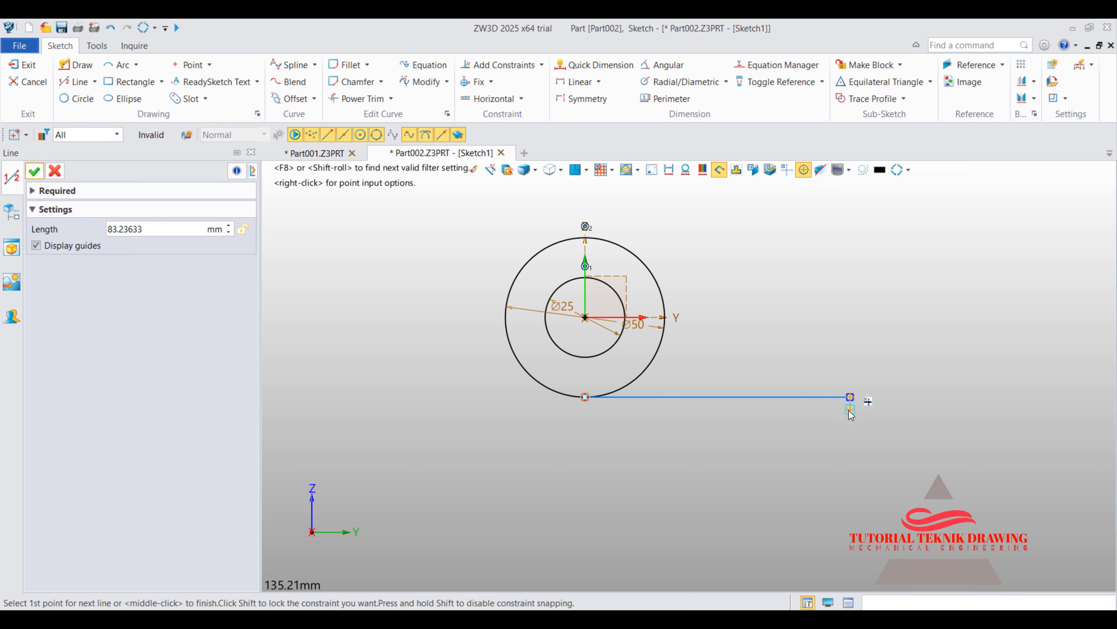
- Continue the outline from the base line's free end: about 63 mm up, 14 mm towards -Y, 47 mm down and 52 mm into the outer circle
{"action": "left_click", "coordinate": [850, 403]}
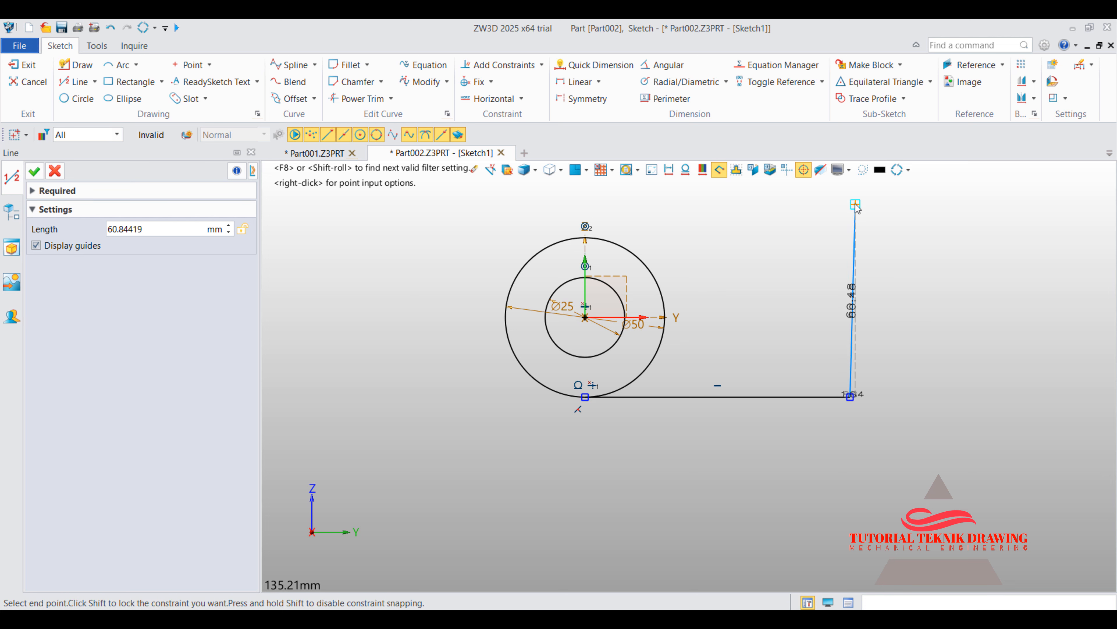
{"action": "left_click", "coordinate": [851, 196]}
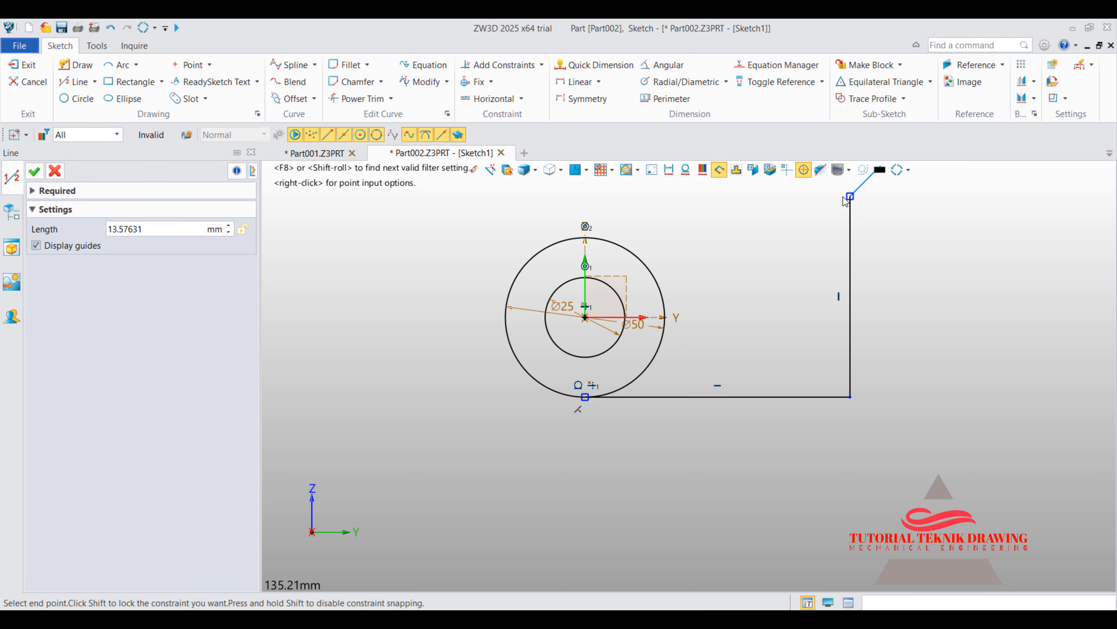
{"action": "left_click", "coordinate": [805, 197]}
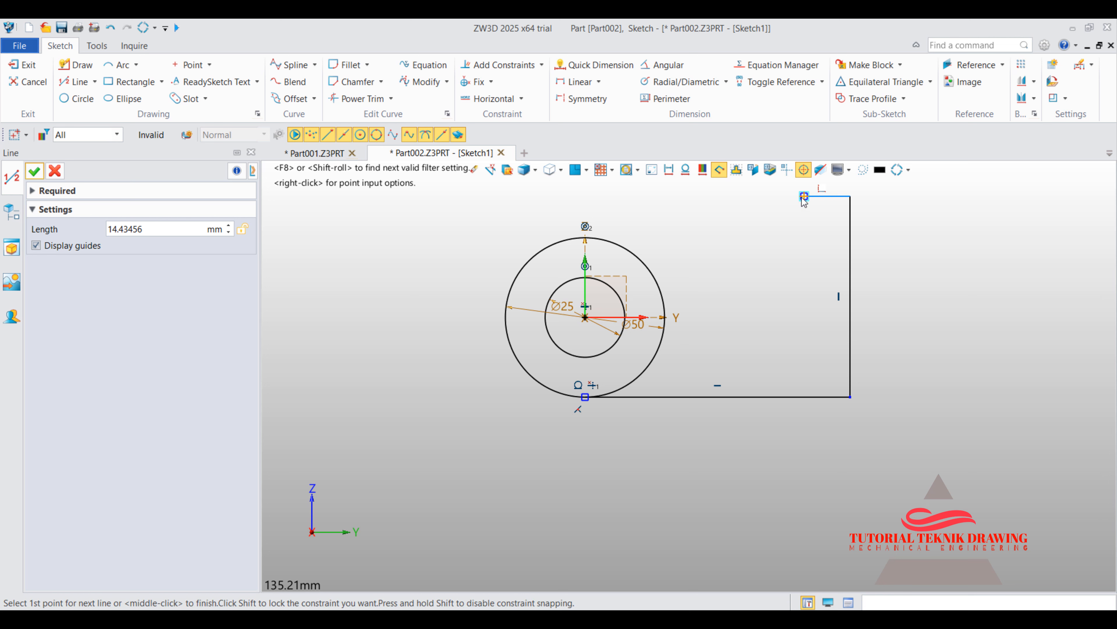
{"action": "left_click", "coordinate": [804, 346]}
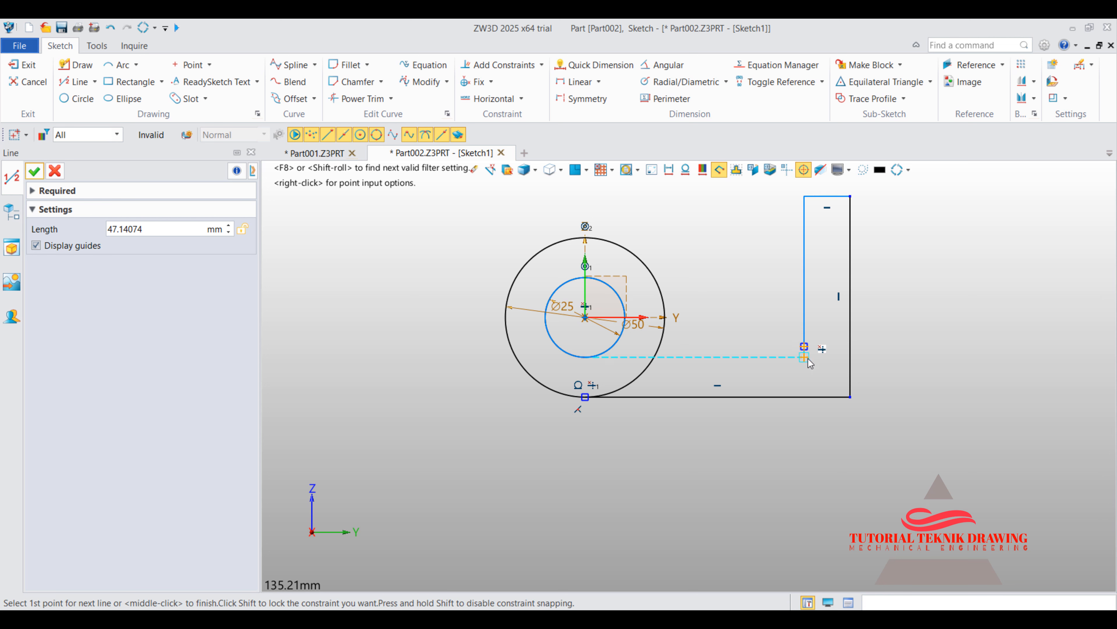
{"action": "left_click", "coordinate": [804, 347]}
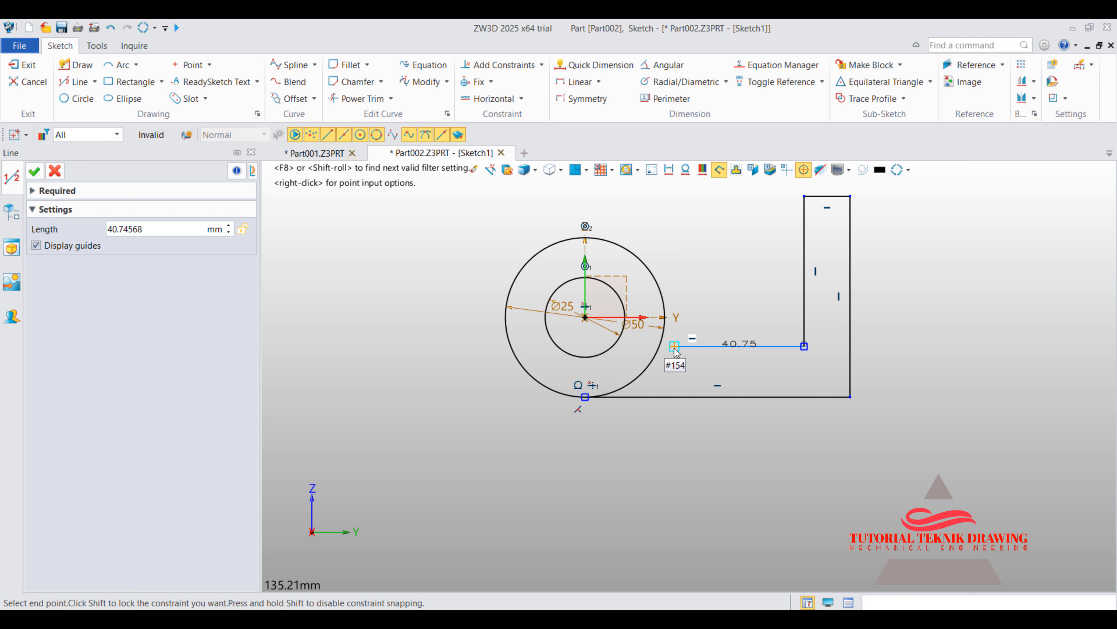
{"action": "left_click", "coordinate": [639, 346]}
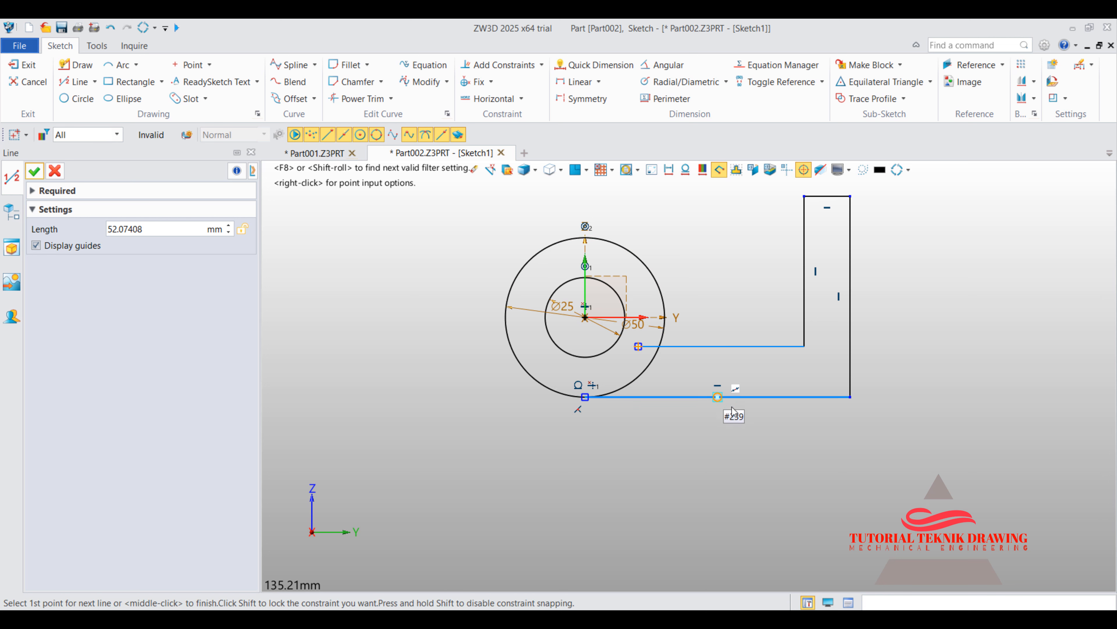
- Sketch a vertical line about 18 mm long downward from the outer circle's +Y quadrant point, crossing the inner horizontal line
{"action": "scroll", "coordinate": [687, 350], "scroll_direction": "down", "scroll_amount": 2}
{"action": "scroll", "coordinate": [689, 355], "scroll_direction": "up", "scroll_amount": 2}
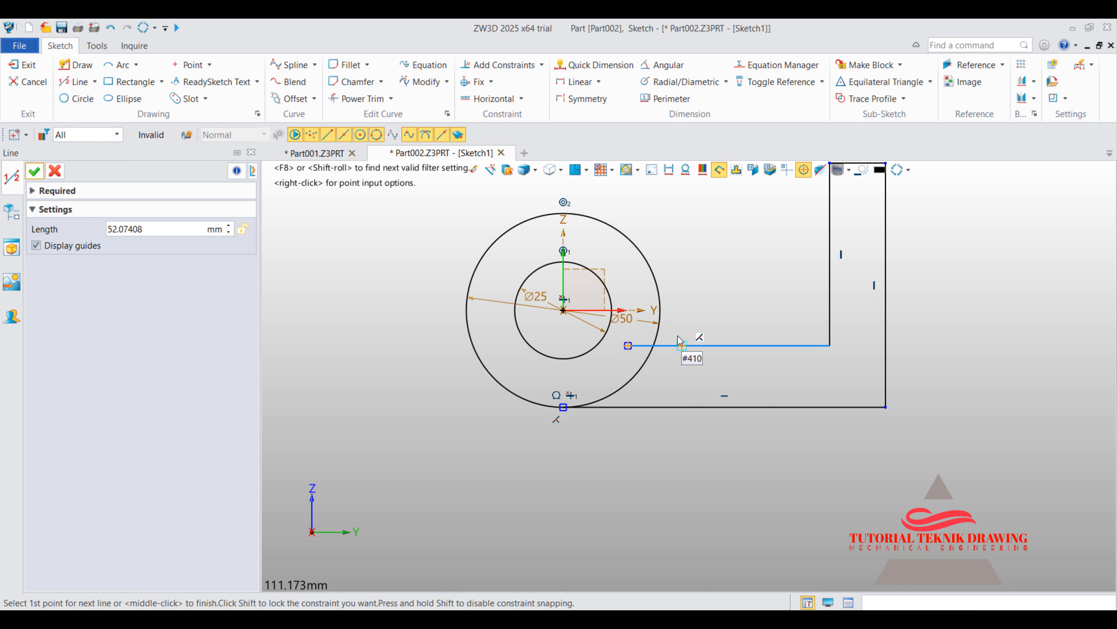
{"action": "left_click", "coordinate": [661, 310]}
{"action": "left_click", "coordinate": [660, 381]}
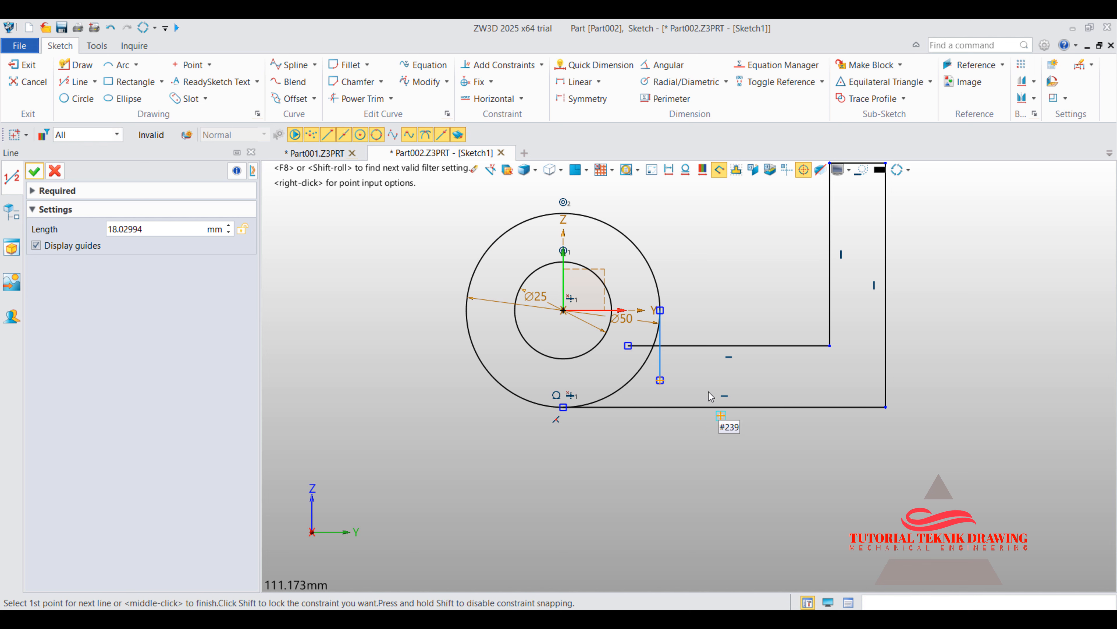
{"action": "scroll", "coordinate": [709, 392], "scroll_direction": "down", "scroll_amount": 2}
{"action": "scroll", "coordinate": [708, 395], "scroll_direction": "up", "scroll_amount": 2}
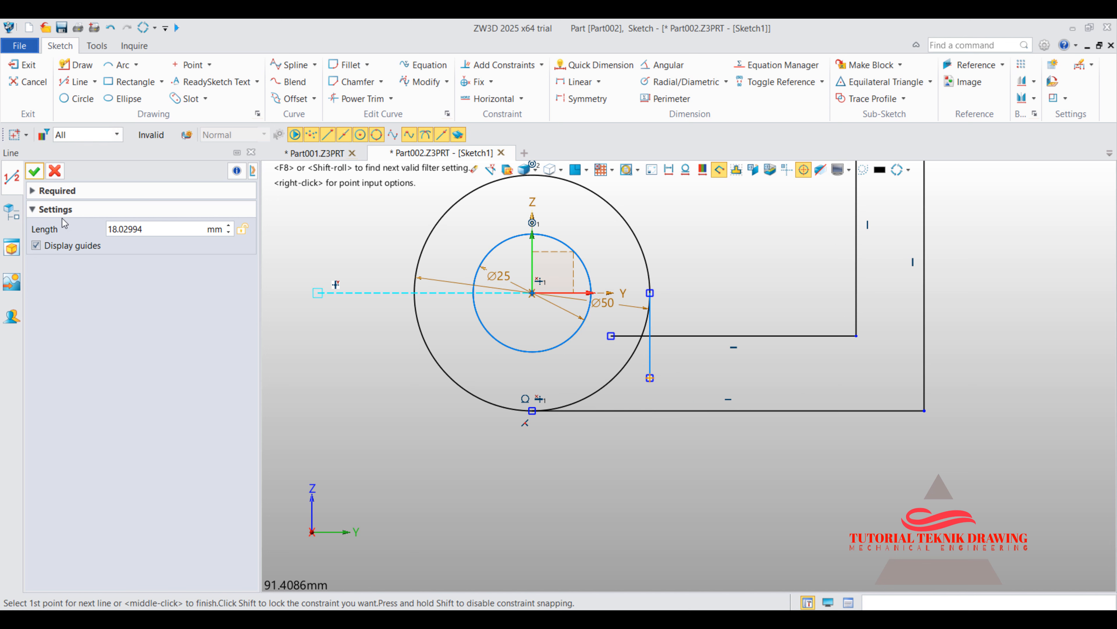
{"action": "left_click", "coordinate": [33, 173]}
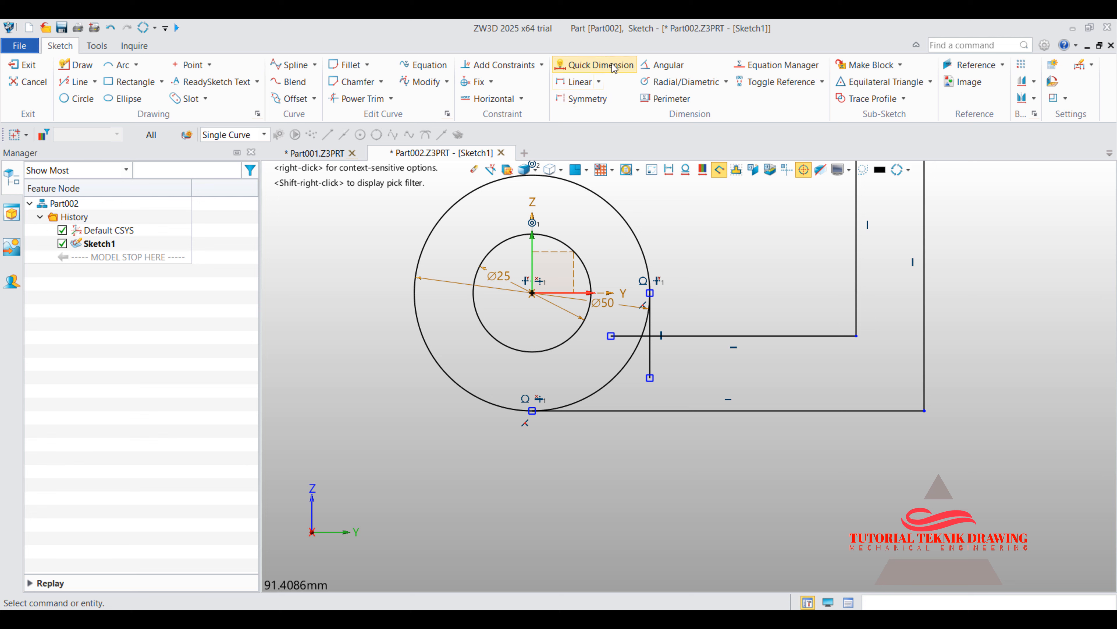
- Check the reference drawing, then dimension the base line's length as 56 mm
{"action": "left_click", "coordinate": [599, 66]}
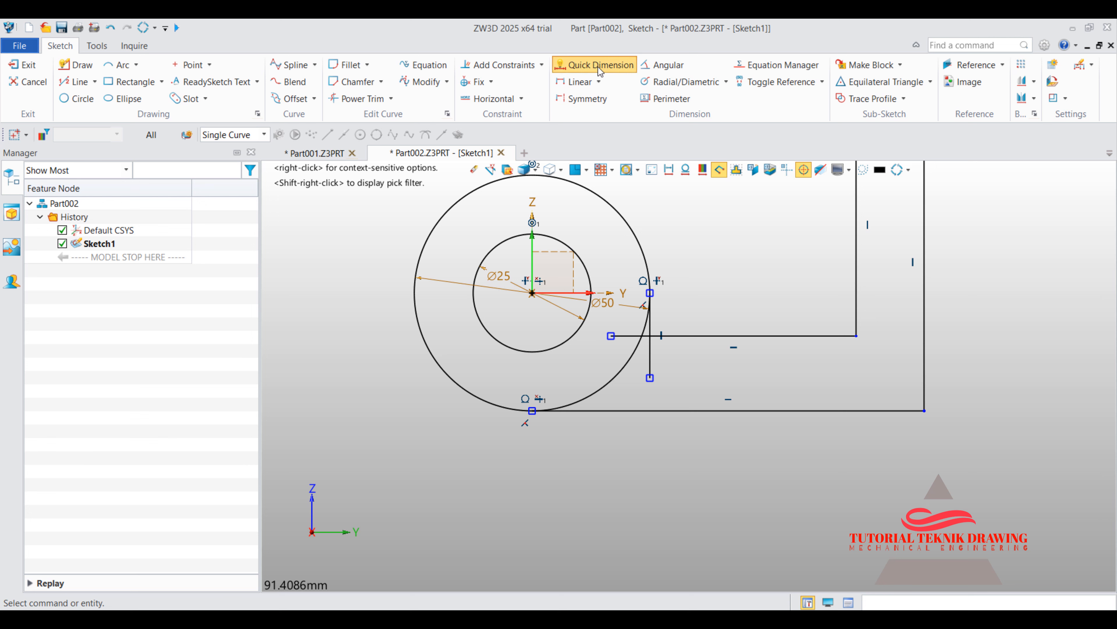
{"action": "left_click", "coordinate": [725, 412]}
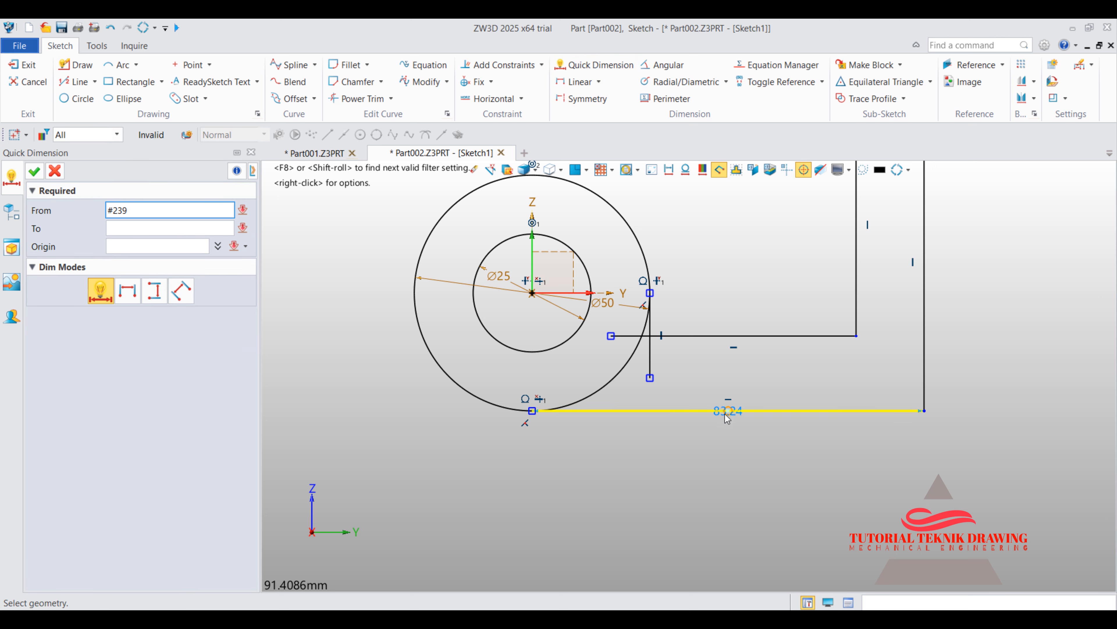
{"action": "left_click", "coordinate": [726, 461]}
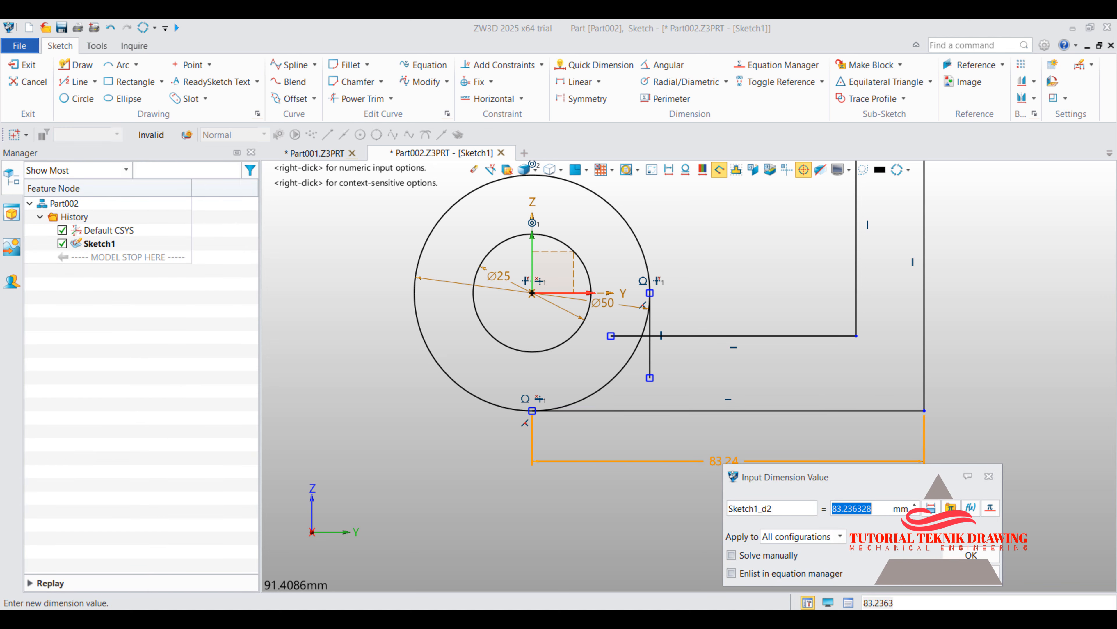
{"action": "key", "text": "alt+Tab"}
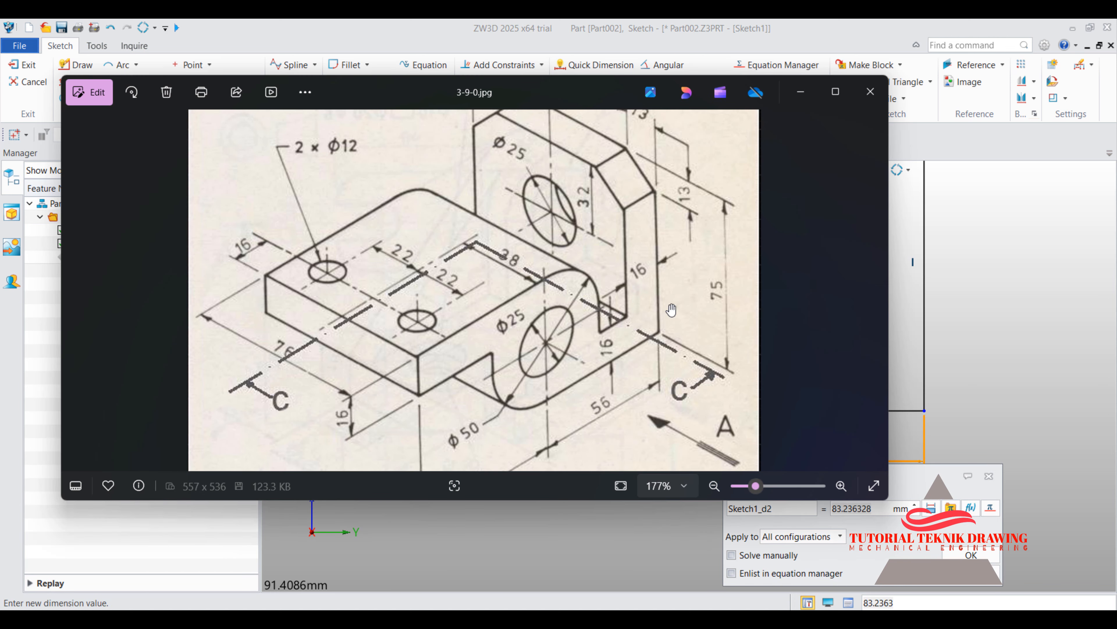
{"action": "left_click", "coordinate": [800, 92]}
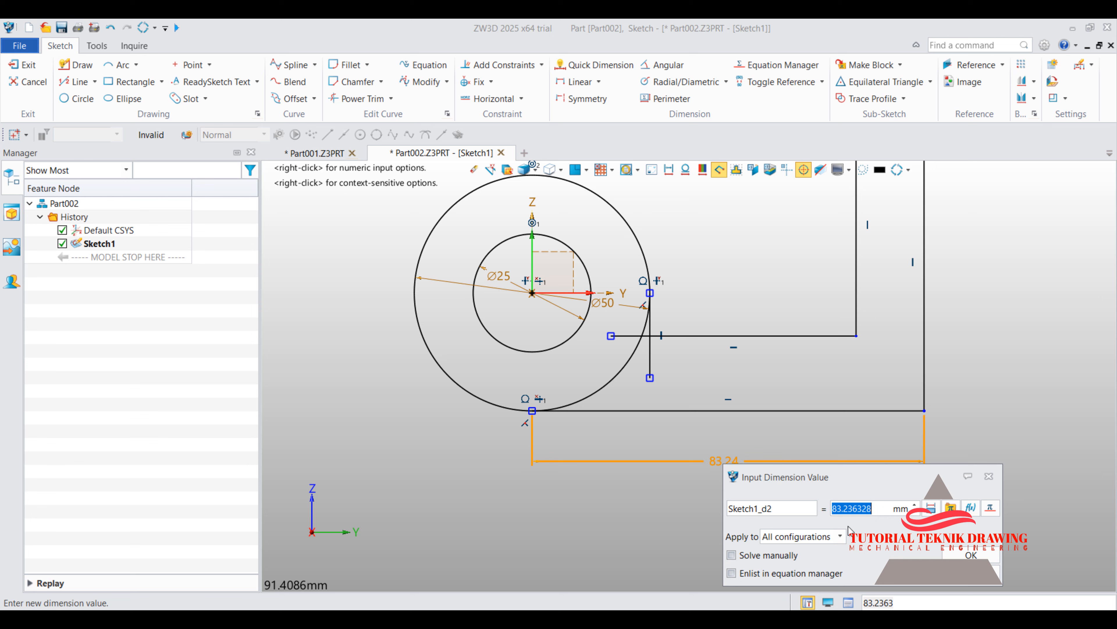
{"action": "type", "text": "56"}
{"action": "left_click", "coordinate": [972, 555]}
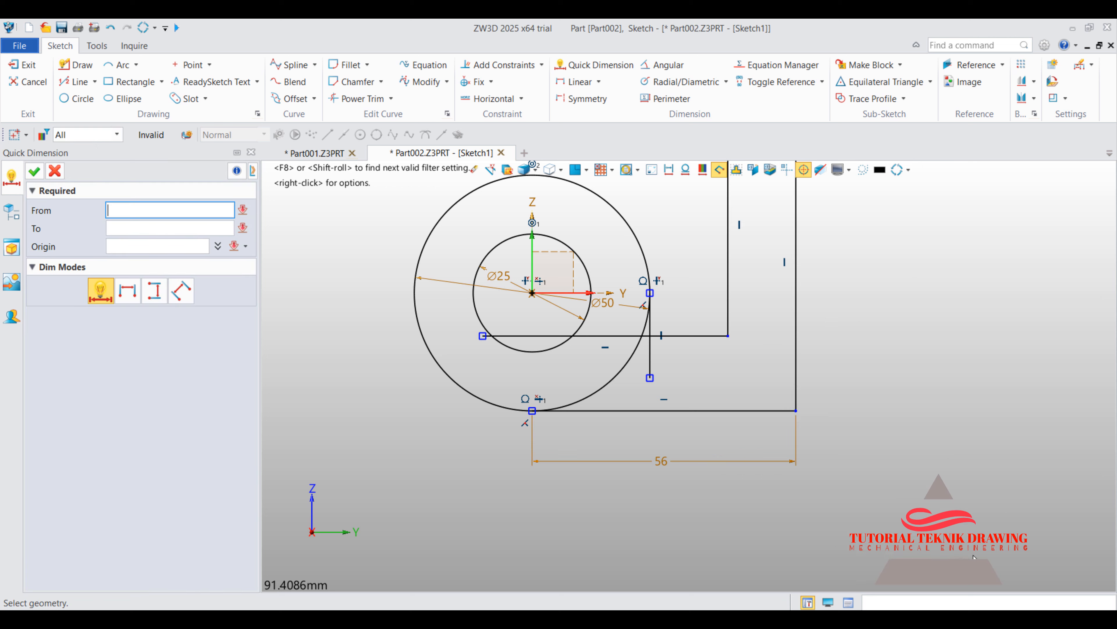
- Dimension the distance between the base line and the horizontal line above it as 16 mm
{"action": "left_click", "coordinate": [703, 411]}
{"action": "left_click", "coordinate": [707, 343]}
{"action": "left_click", "coordinate": [842, 364]}
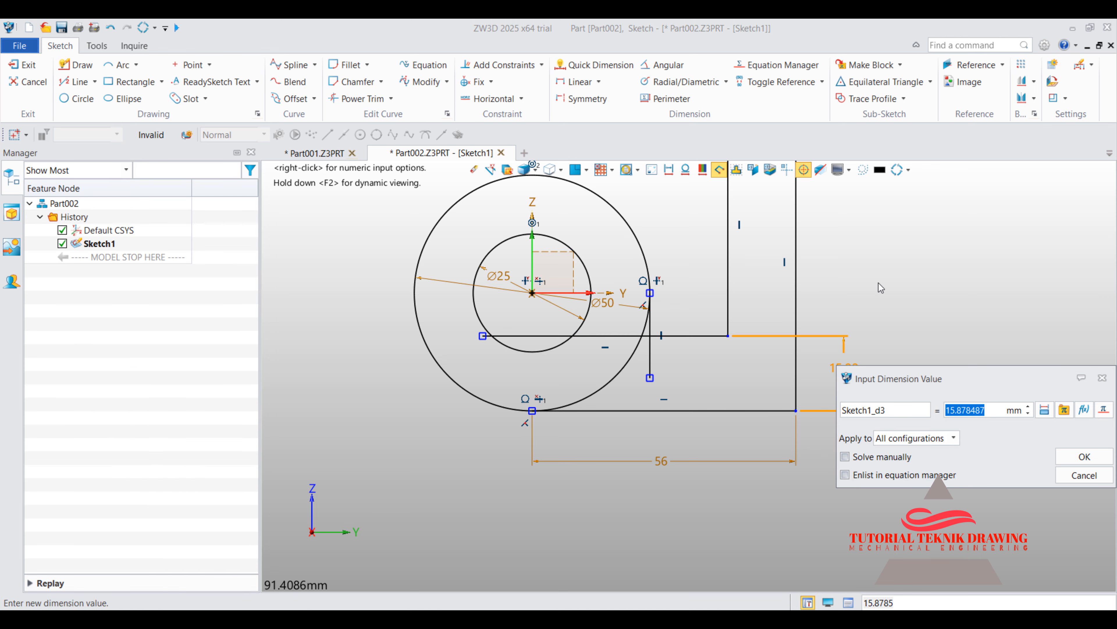
{"action": "type", "text": "16"}
{"action": "key", "text": "Return"}
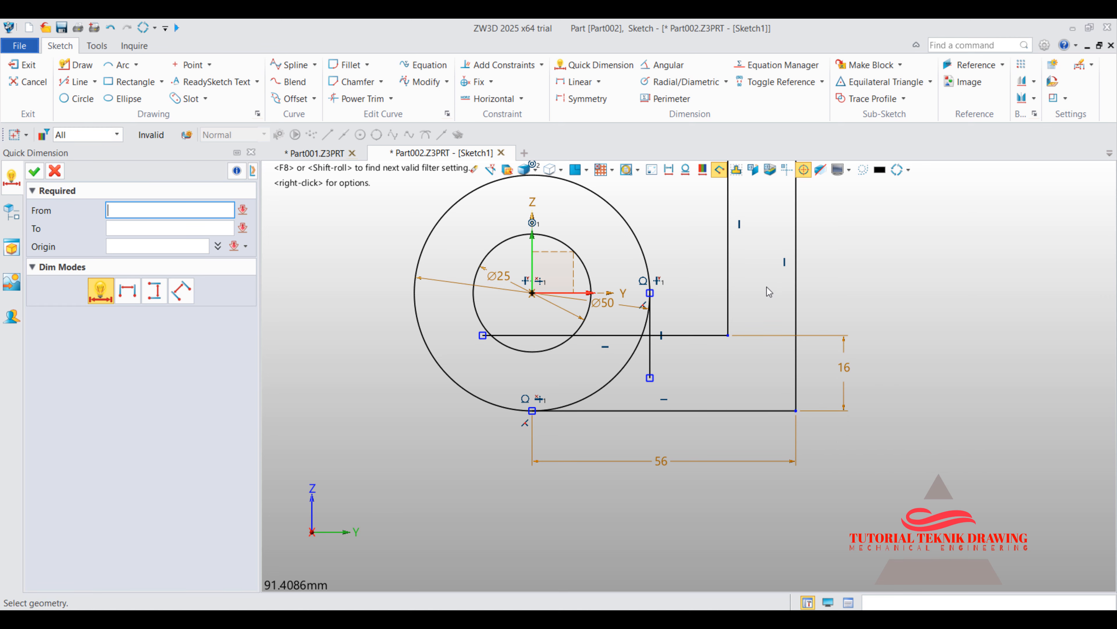
- Dimension the upright leg's thickness between its two vertical lines as 16 mm
{"action": "left_click", "coordinate": [729, 299]}
{"action": "left_click", "coordinate": [778, 285]}
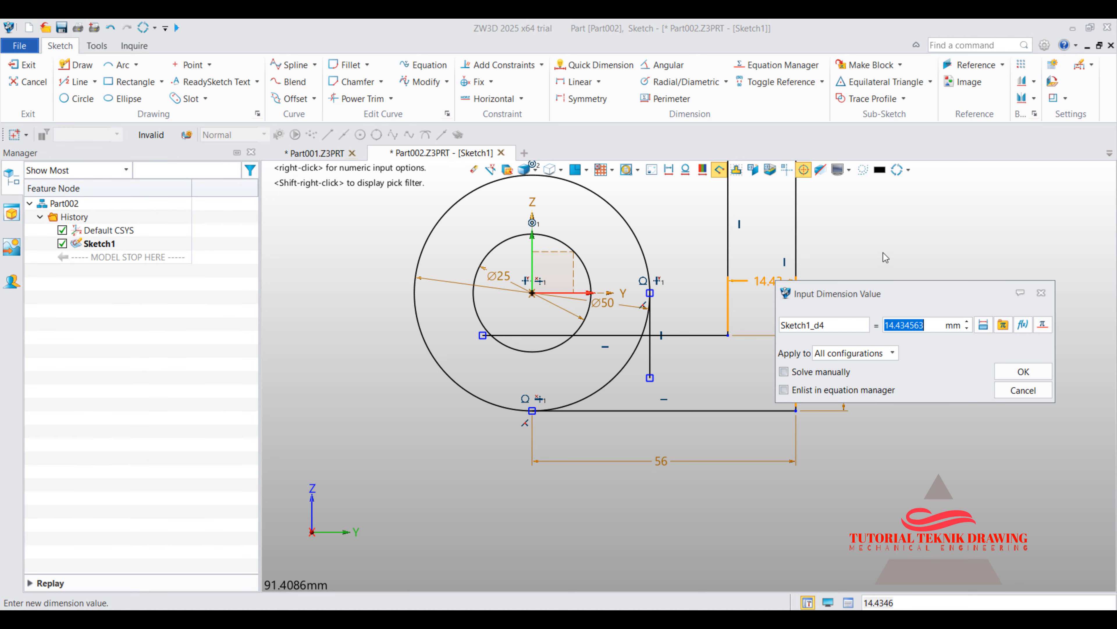
{"action": "type", "text": "16"}
{"action": "key", "text": "Return"}
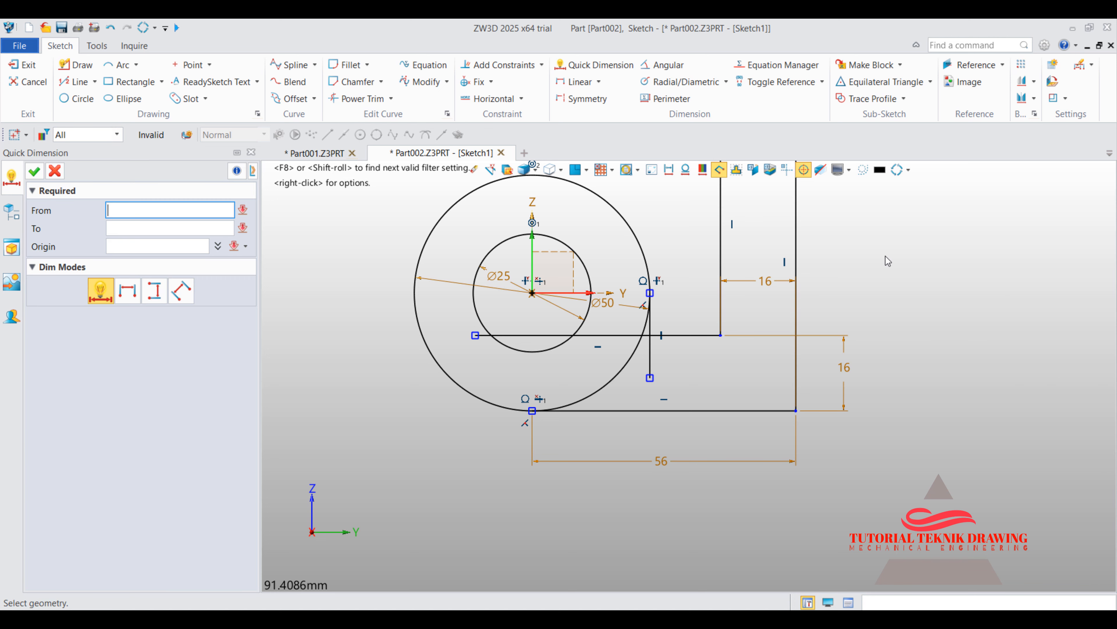
- Check the reference drawing, then dimension the upright leg's outer vertical line as 75 mm high
{"action": "scroll", "coordinate": [775, 356], "scroll_direction": "up", "scroll_amount": 2}
{"action": "scroll", "coordinate": [787, 425], "scroll_direction": "down", "scroll_amount": 4}
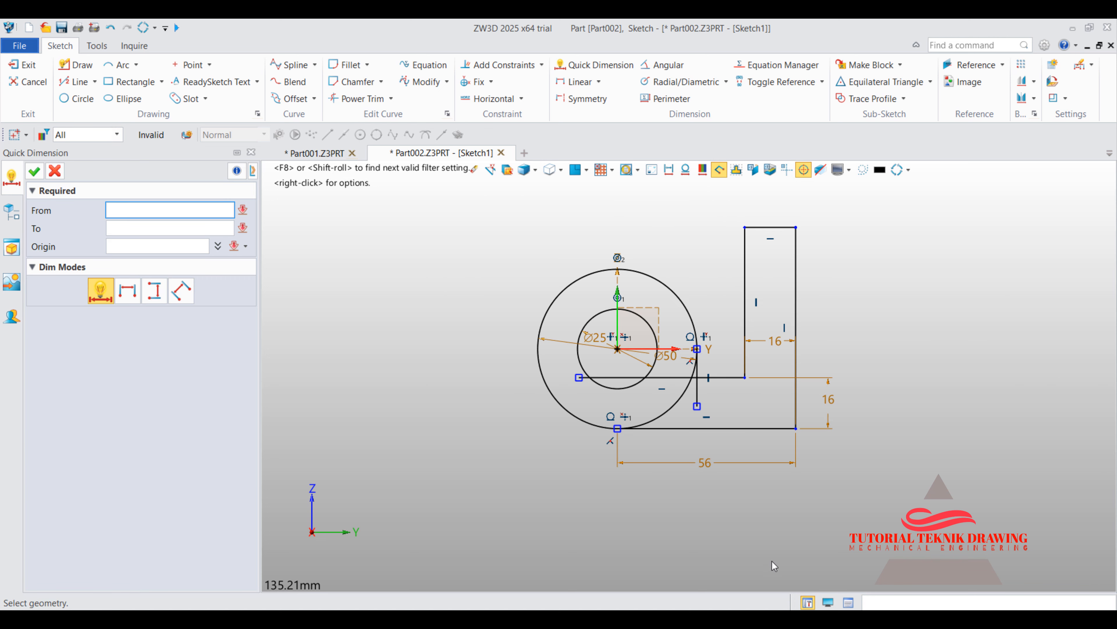
{"action": "key", "text": "alt+Tab"}
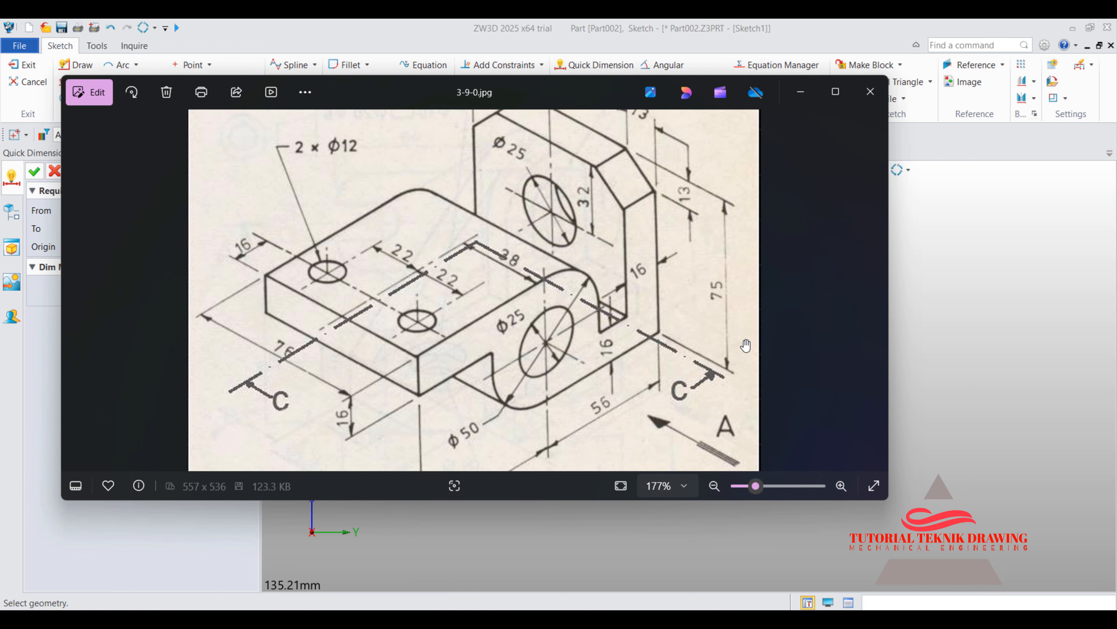
{"action": "left_click", "coordinate": [811, 88]}
{"action": "left_click", "coordinate": [796, 304]}
{"action": "left_click", "coordinate": [838, 309]}
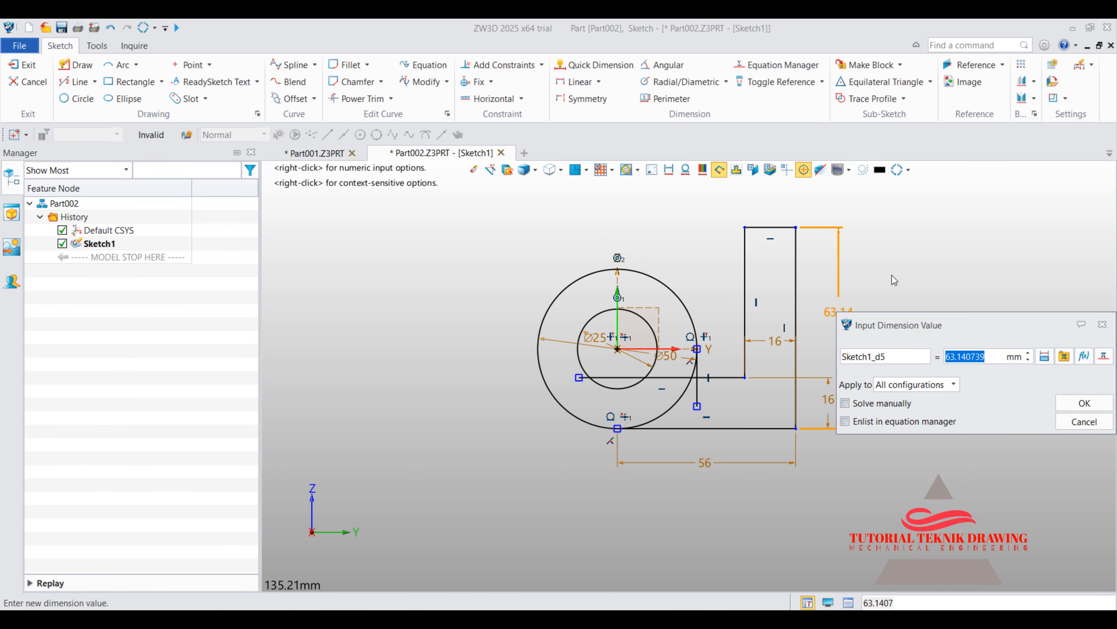
{"action": "type", "text": "75"}
{"action": "key", "text": "Return"}
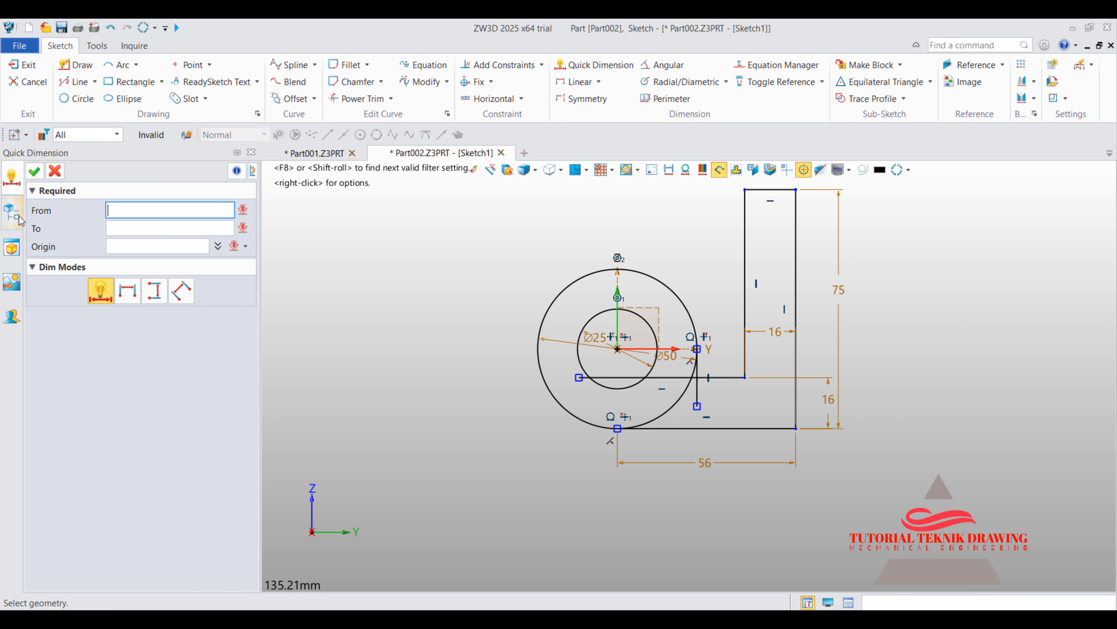
{"action": "left_click", "coordinate": [37, 174]}
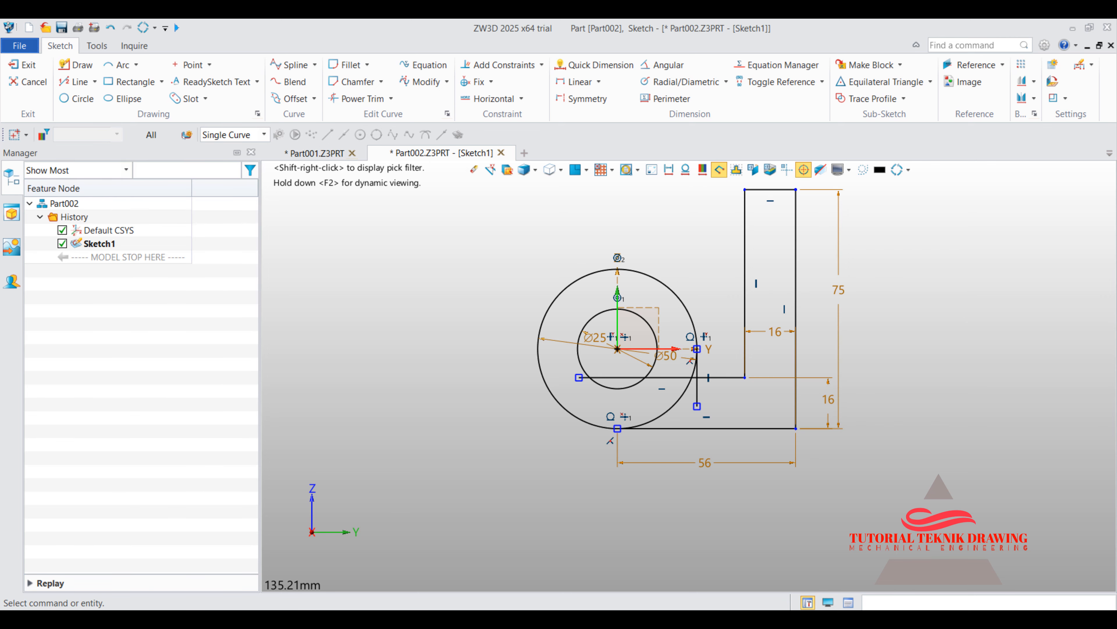
- Check the reference drawing, then sketch lines from the outer circle's highest point: about 90 mm towards -Y, 18 mm down and 72 mm back into the circle
{"action": "left_click", "coordinate": [686, 620]}
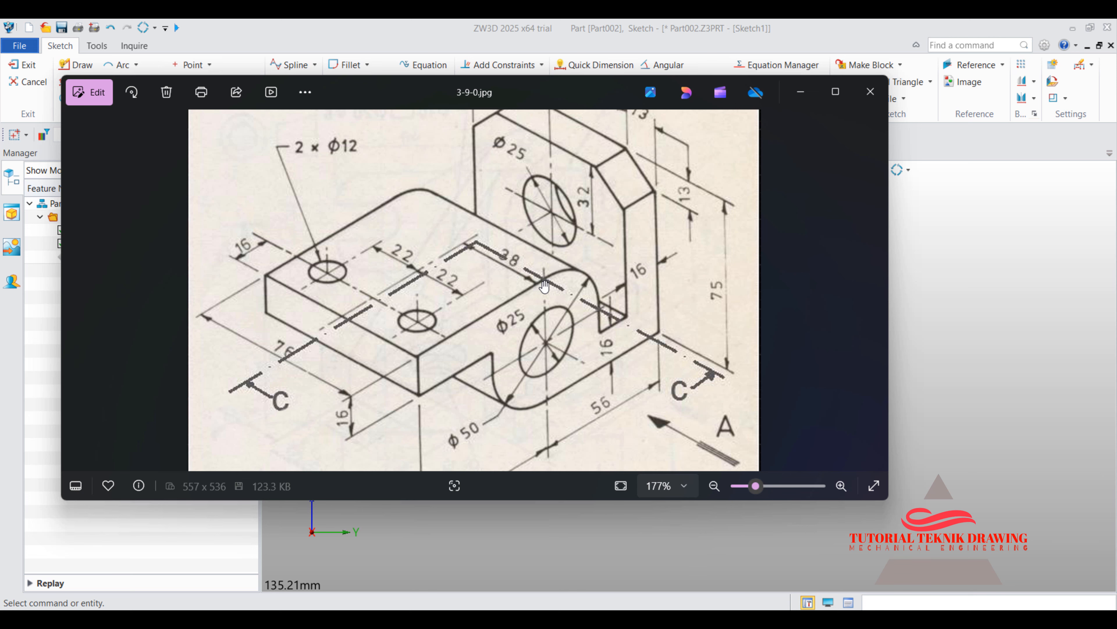
{"action": "left_click", "coordinate": [801, 92]}
{"action": "left_click", "coordinate": [76, 83]}
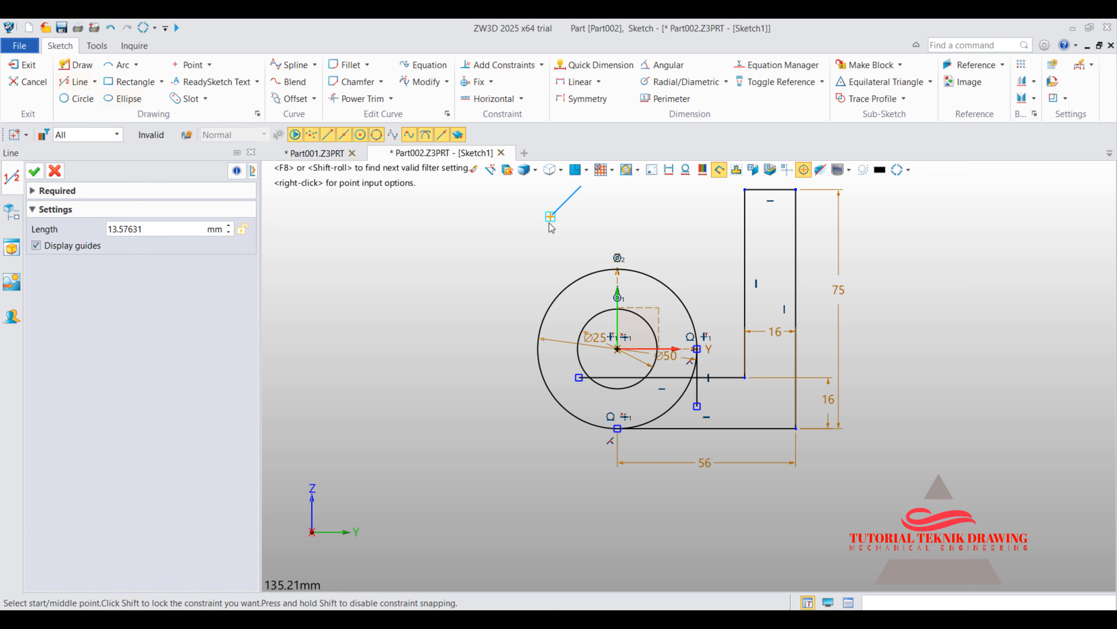
{"action": "left_click", "coordinate": [617, 268]}
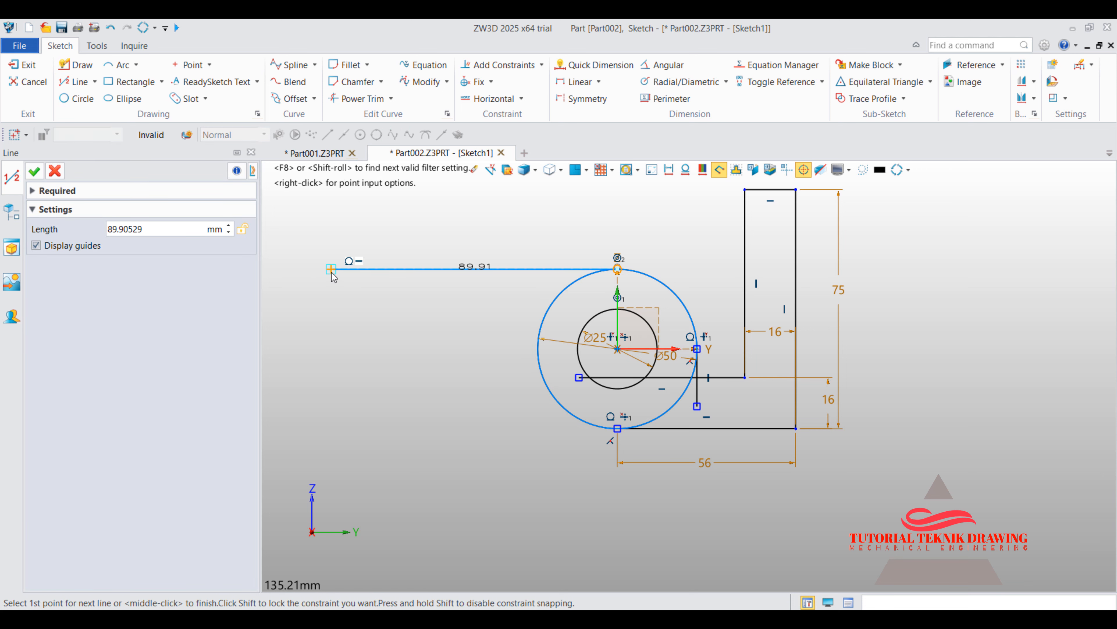
{"action": "left_click", "coordinate": [330, 269]}
{"action": "left_click", "coordinate": [331, 326]}
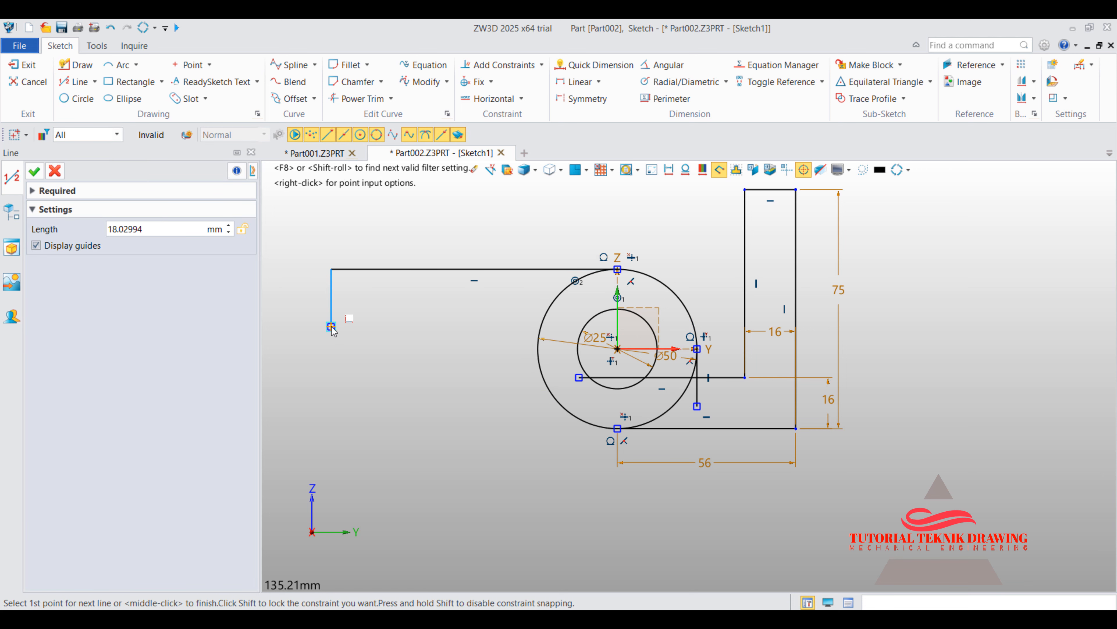
{"action": "left_click", "coordinate": [562, 326]}
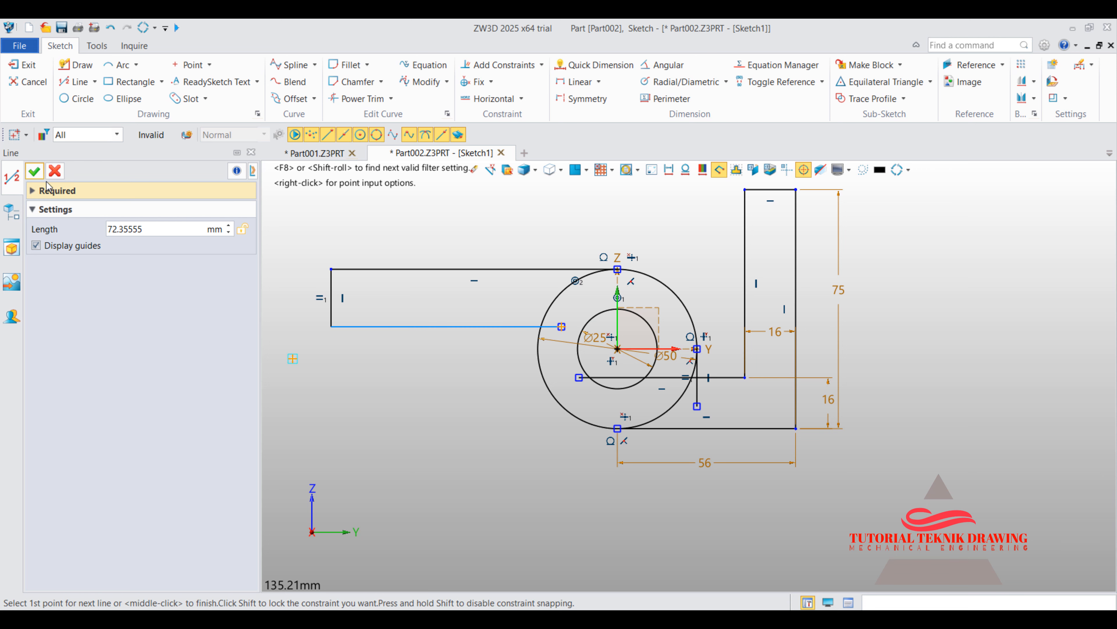
{"action": "left_click", "coordinate": [35, 171]}
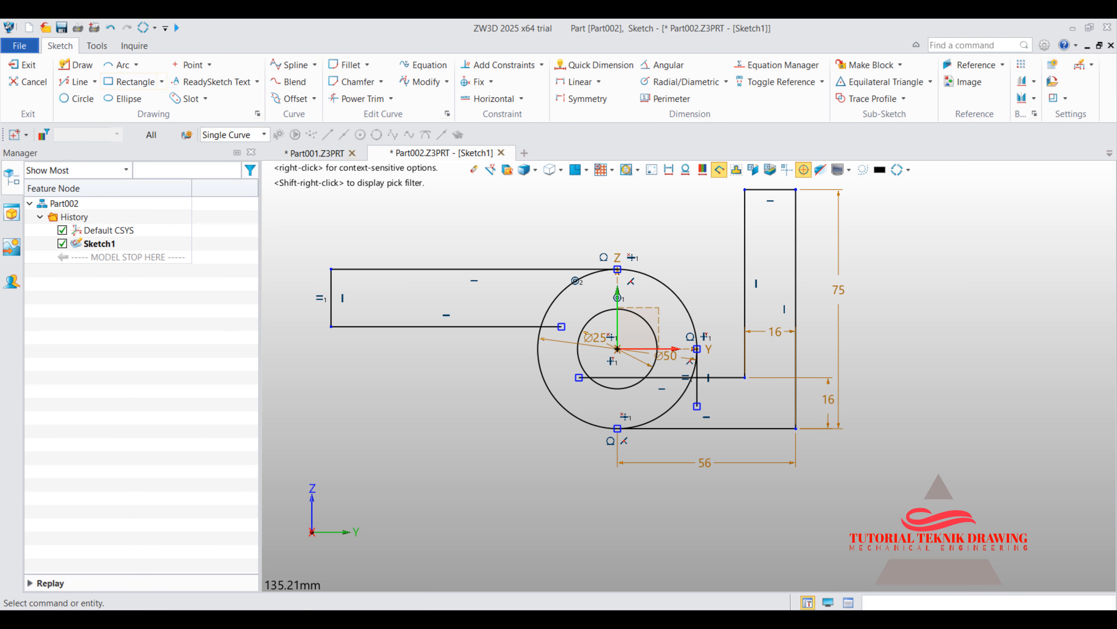
- Check the reference drawing, then dimension the horizontal distance from the arm's free end to the circles' centre as 64 mm
{"action": "left_click", "coordinate": [786, 618]}
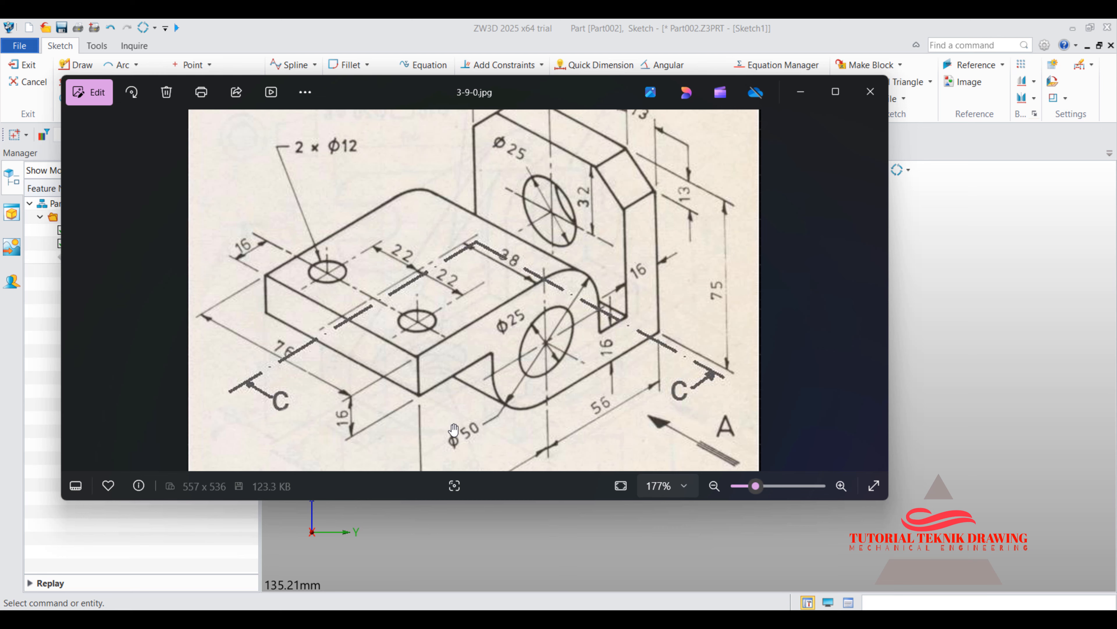
{"action": "scroll", "coordinate": [484, 412], "scroll_direction": "down", "scroll_amount": 2}
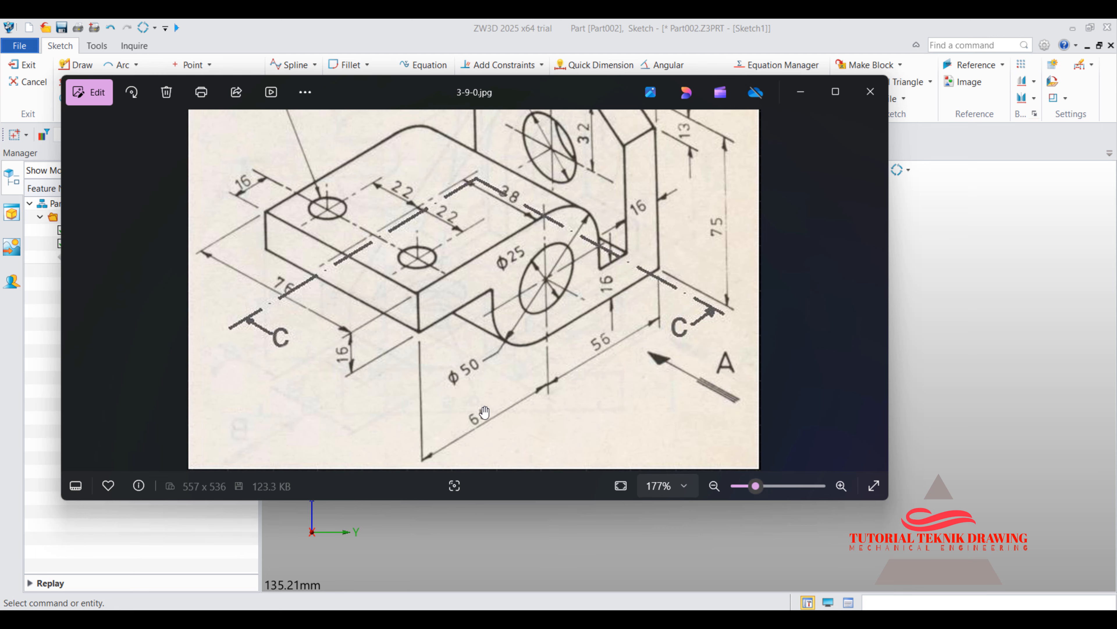
{"action": "left_click", "coordinate": [800, 92]}
{"action": "left_click", "coordinate": [601, 80]}
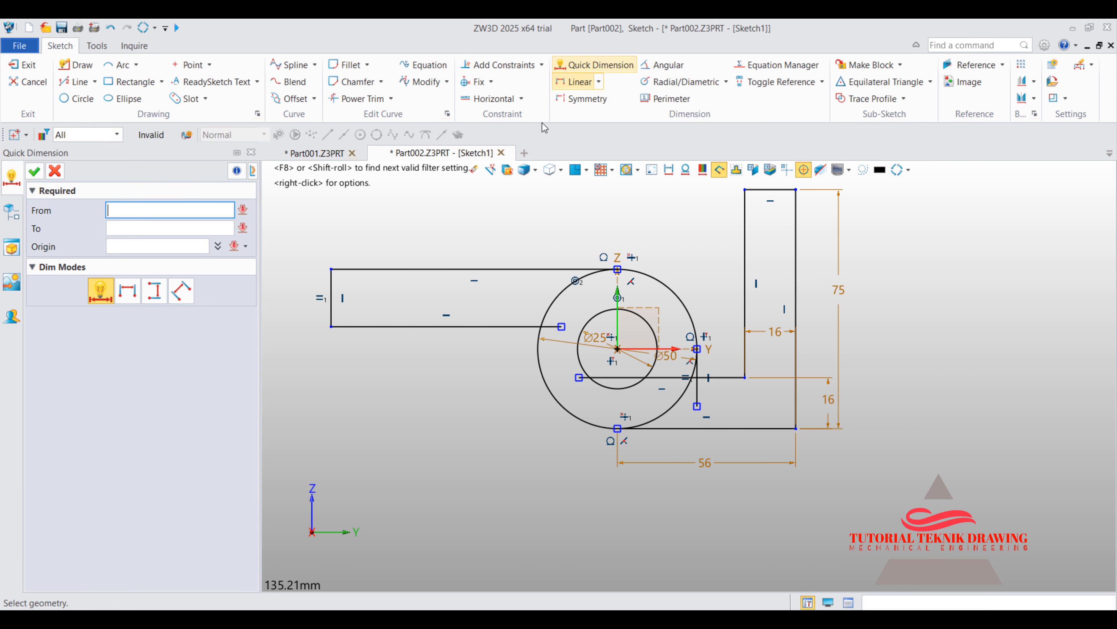
{"action": "left_click", "coordinate": [331, 269]}
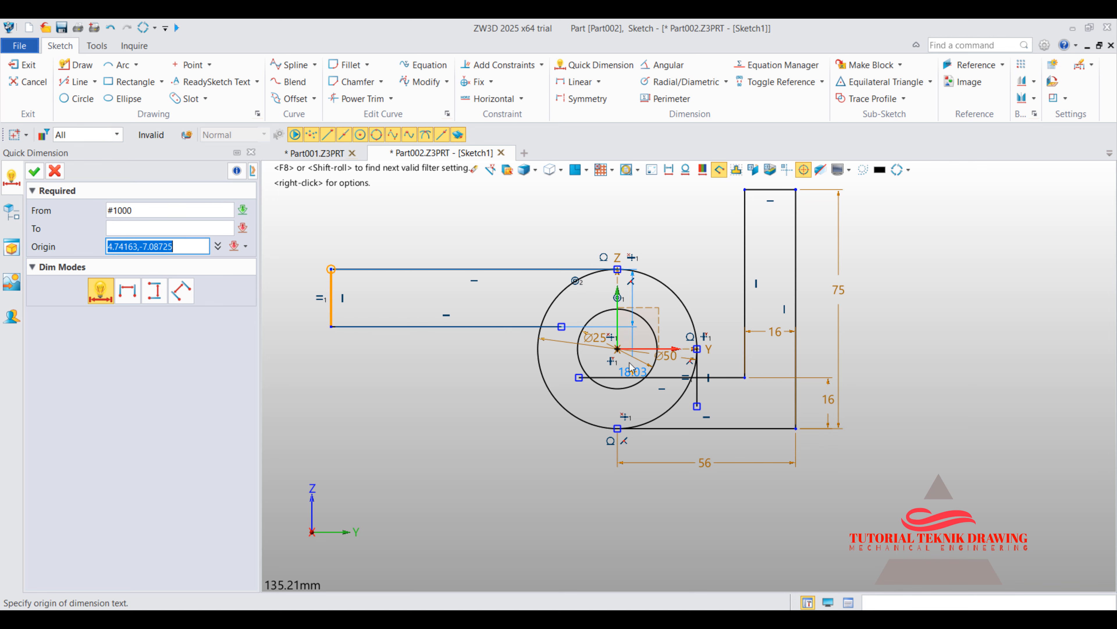
{"action": "left_click", "coordinate": [618, 349]}
{"action": "left_click", "coordinate": [457, 416]}
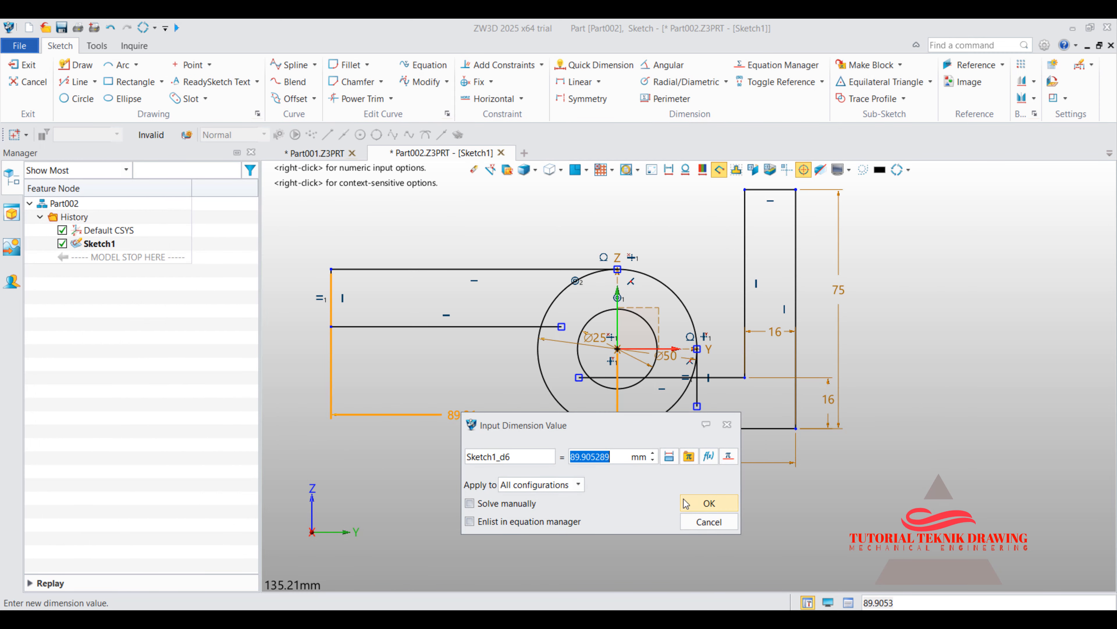
{"action": "type", "text": "65"}
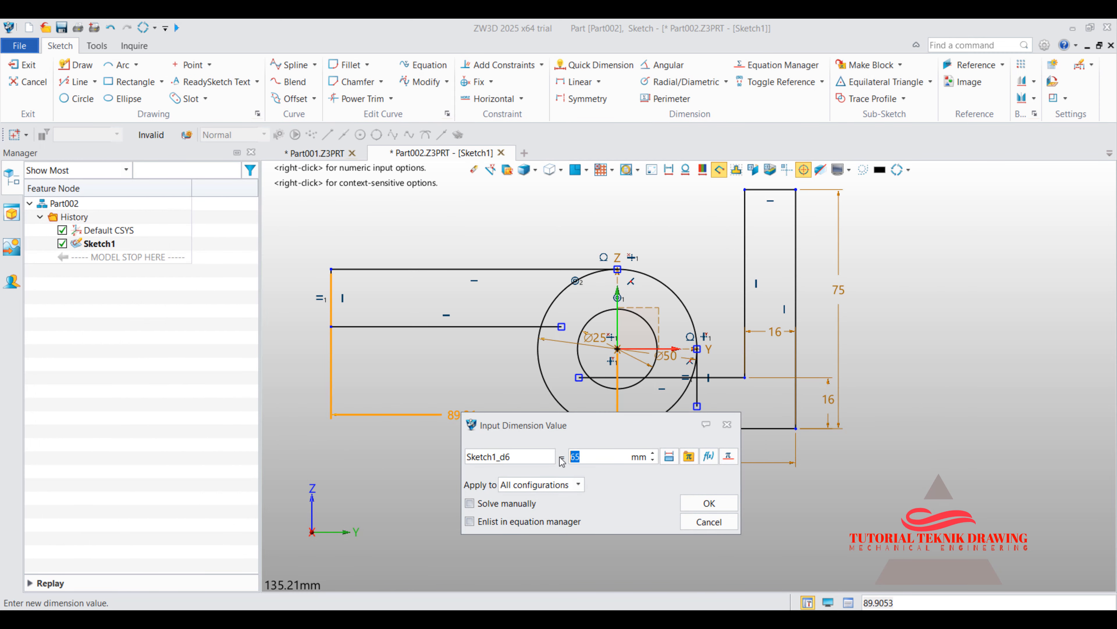
{"action": "key", "text": "Return"}
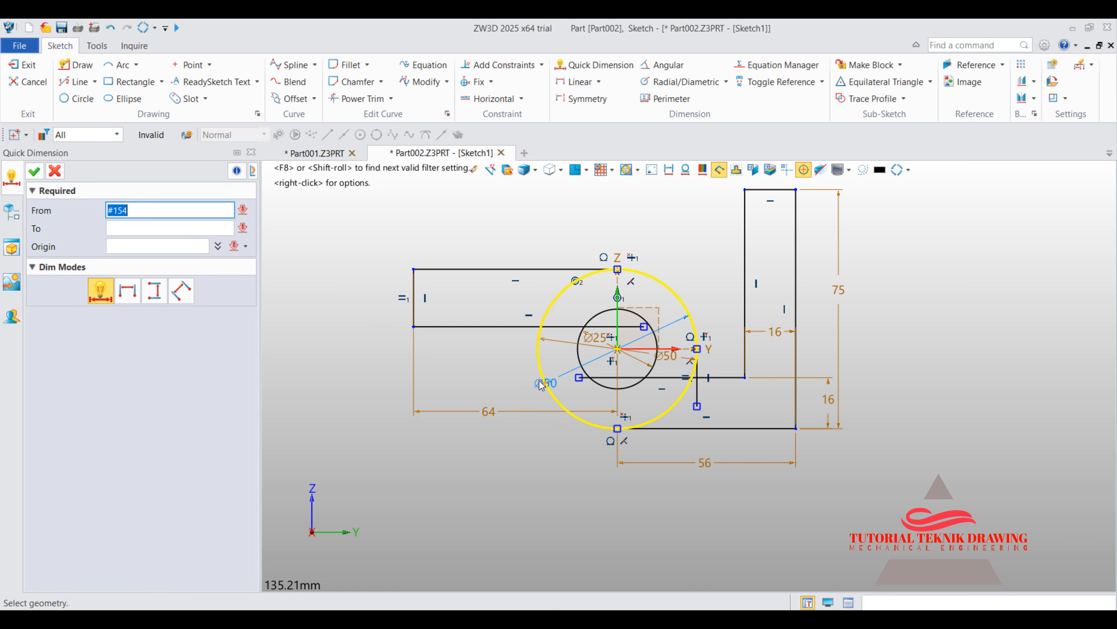
- Dimension the vertical line at the arm's free end as 16 mm, then finish dimensioning
{"action": "scroll", "coordinate": [536, 370], "scroll_direction": "down", "scroll_amount": 1}
{"action": "left_click", "coordinate": [438, 318]}
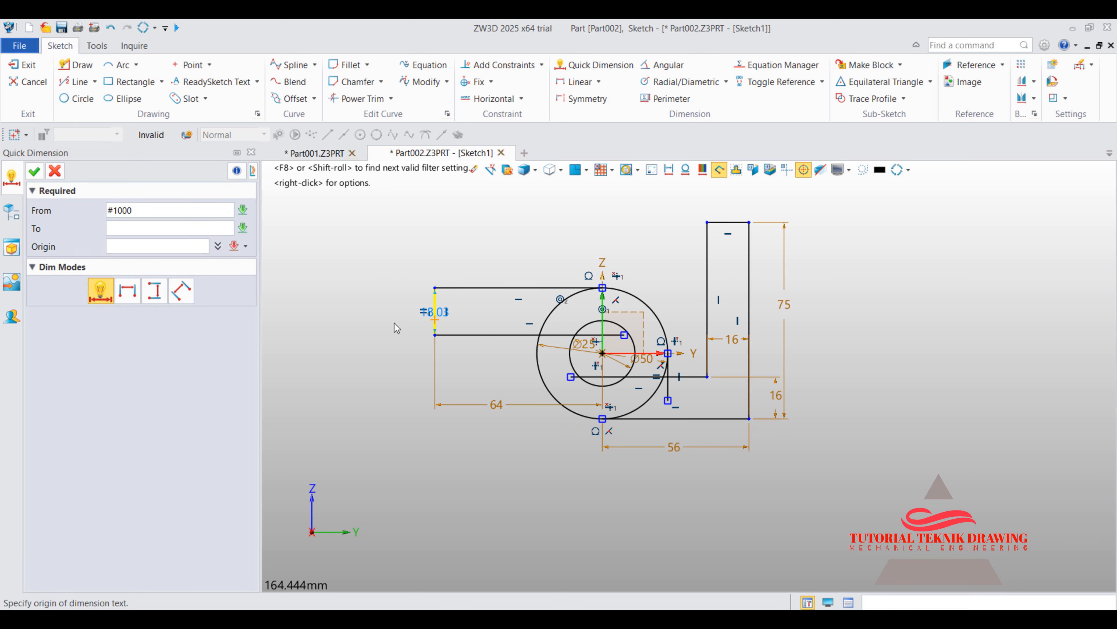
{"action": "left_click", "coordinate": [379, 317]}
{"action": "type", "text": "16"}
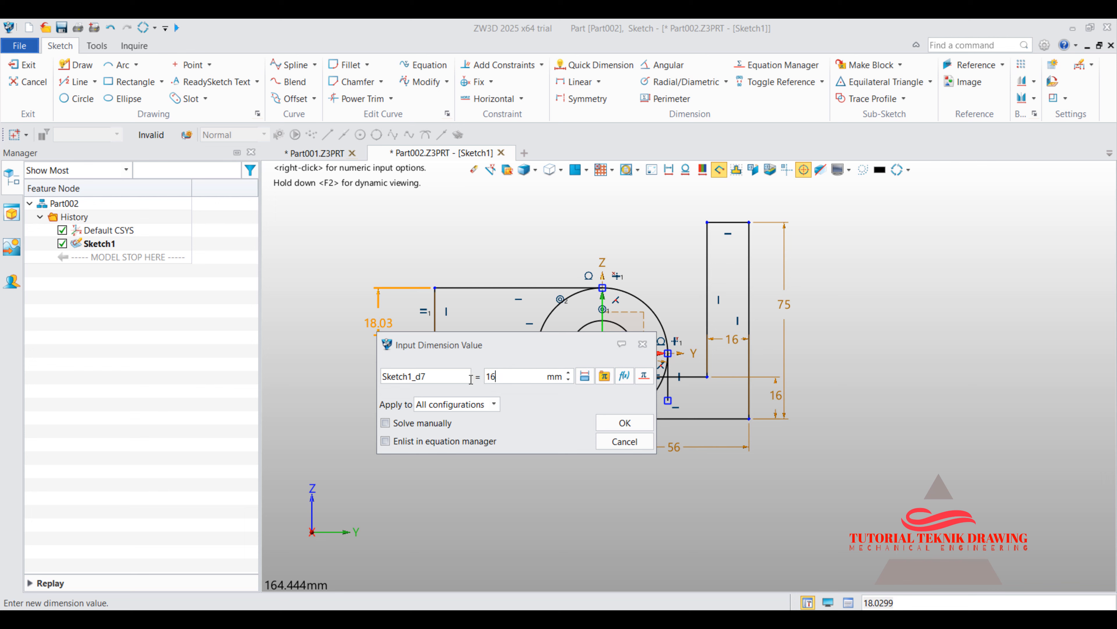
{"action": "key", "text": "Return"}
{"action": "scroll", "coordinate": [606, 354], "scroll_direction": "down", "scroll_amount": 3}
{"action": "scroll", "coordinate": [605, 355], "scroll_direction": "up", "scroll_amount": 4}
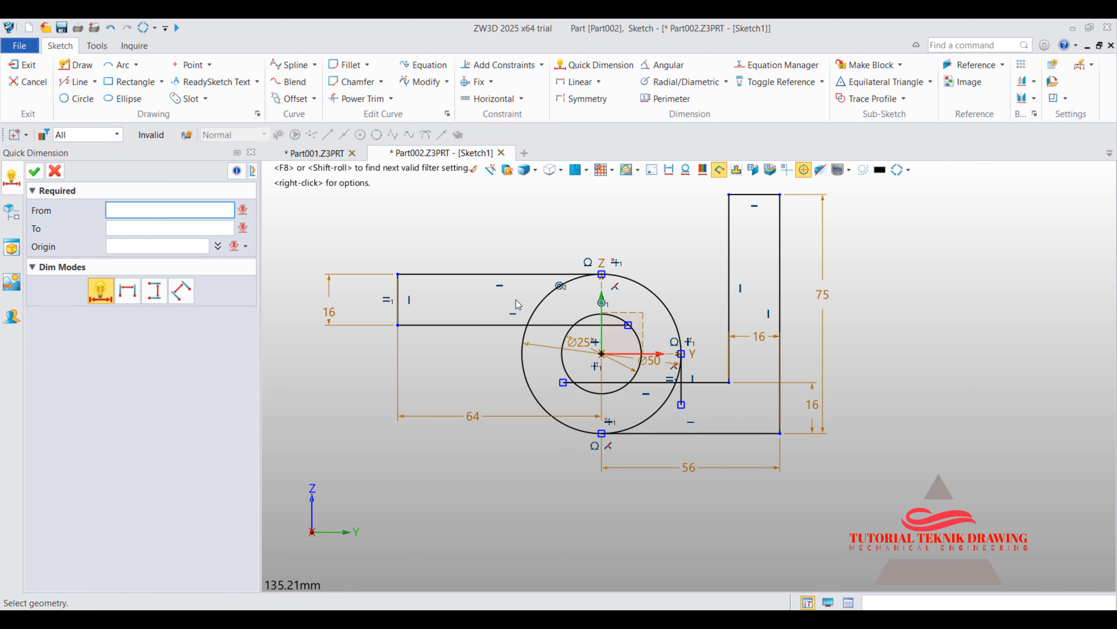
{"action": "left_click", "coordinate": [34, 170]}
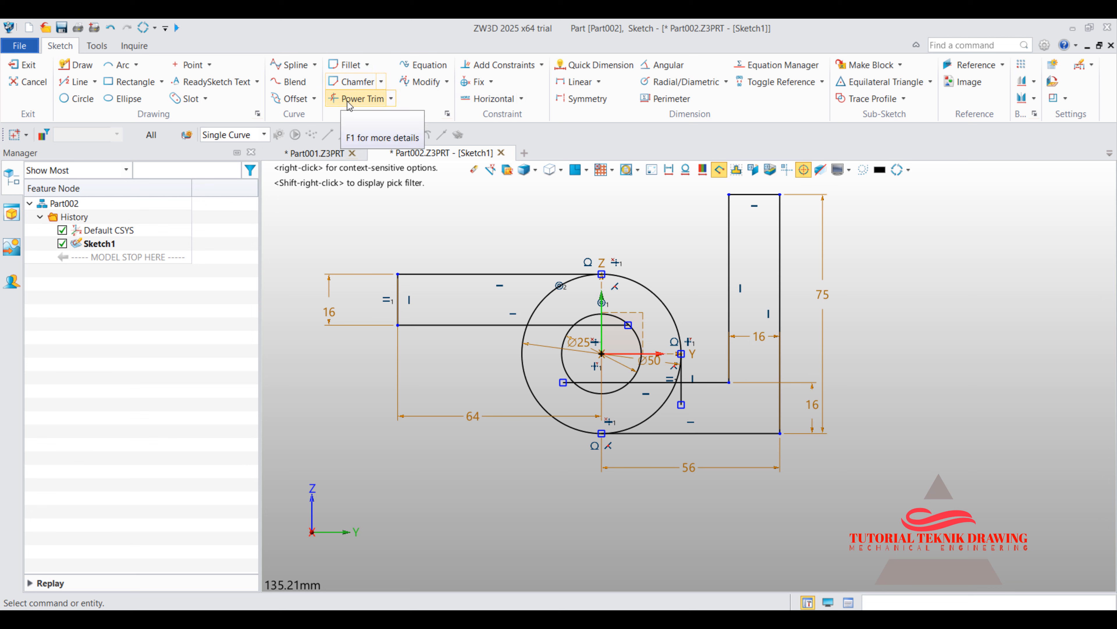
- Power Trim the outer circle's arc between the arm's lines and the parts of both inner horizontal lines lying inside the outer circle
{"action": "left_click", "coordinate": [358, 98]}
{"action": "scroll", "coordinate": [616, 265], "scroll_direction": "up", "scroll_amount": 2}
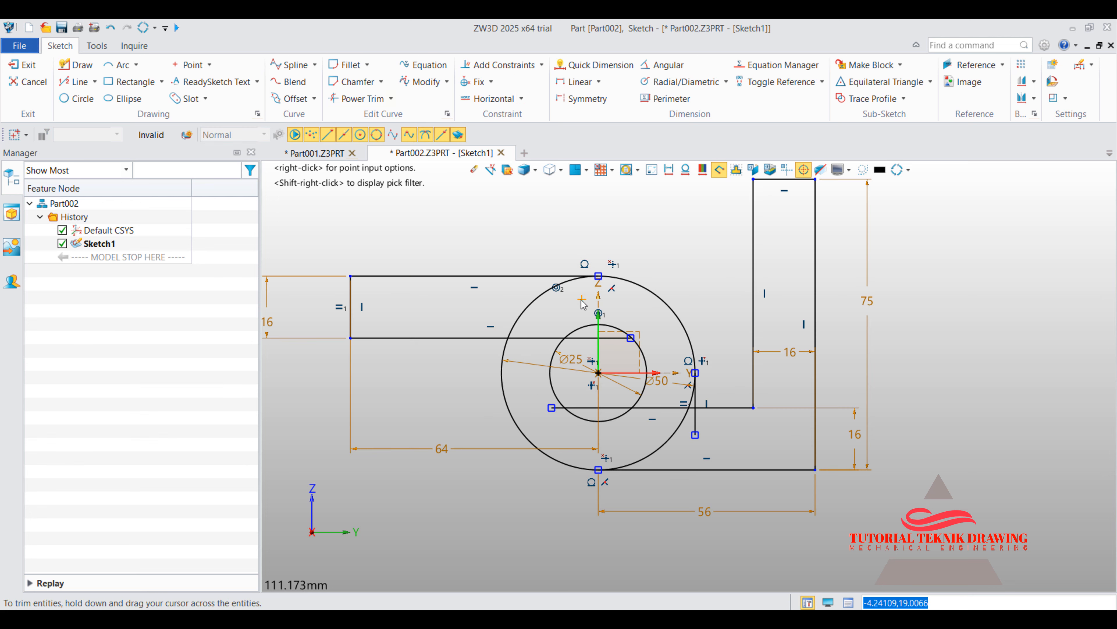
{"action": "left_click_drag", "start_coordinate": [558, 309], "coordinate": [518, 299]}
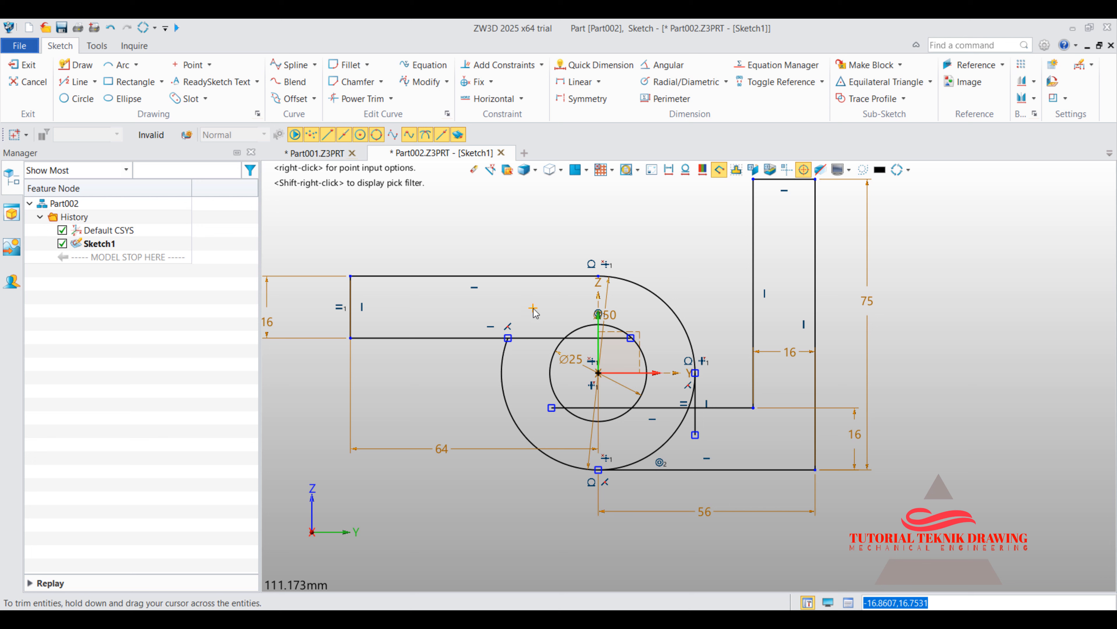
{"action": "mouse_move", "coordinate": [535, 322]}
{"action": "left_mouse_down"}
{"action": "mouse_move", "coordinate": [575, 350]}
{"action": "mouse_move", "coordinate": [590, 334]}
{"action": "left_mouse_up"}
{"action": "mouse_move", "coordinate": [678, 372]}
{"action": "left_mouse_down"}
{"action": "mouse_move", "coordinate": [642, 424]}
{"action": "mouse_move", "coordinate": [537, 413]}
{"action": "mouse_move", "coordinate": [527, 394]}
{"action": "left_mouse_up"}
- Trim the overlapping line ends below the tangent vertical line and the outer circle's lower arc on the +Y side, then exit the sketch
{"action": "scroll", "coordinate": [574, 414], "scroll_direction": "down", "scroll_amount": 3}
{"action": "scroll", "coordinate": [574, 414], "scroll_direction": "up", "scroll_amount": 7}
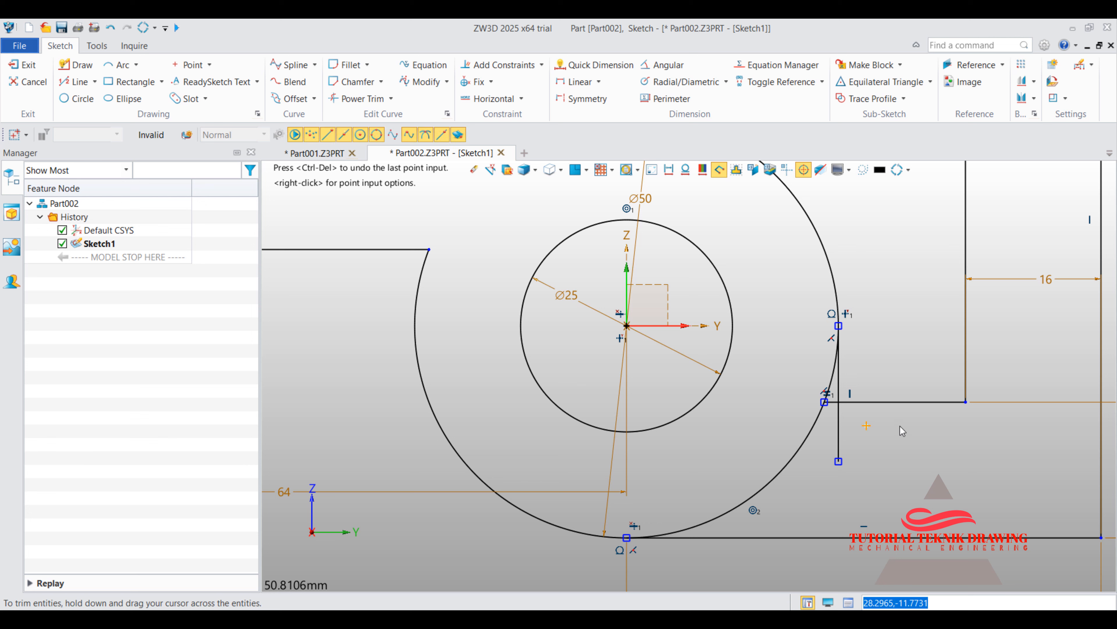
{"action": "mouse_move", "coordinate": [860, 434]}
{"action": "left_mouse_down"}
{"action": "mouse_move", "coordinate": [798, 438]}
{"action": "mouse_move", "coordinate": [821, 386]}
{"action": "mouse_move", "coordinate": [831, 407]}
{"action": "left_mouse_up"}
{"action": "scroll", "coordinate": [761, 387], "scroll_direction": "up", "scroll_amount": 4}
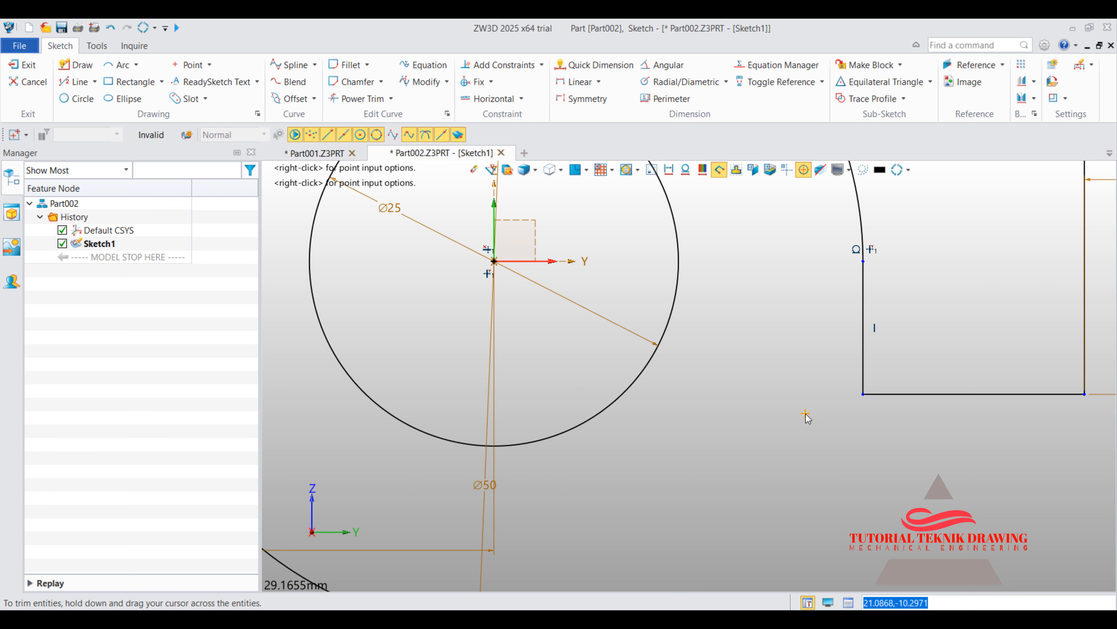
{"action": "scroll", "coordinate": [730, 383], "scroll_direction": "down", "scroll_amount": 6}
{"action": "scroll", "coordinate": [668, 530], "scroll_direction": "up", "scroll_amount": 7}
{"action": "scroll", "coordinate": [668, 525], "scroll_direction": "down", "scroll_amount": 7}
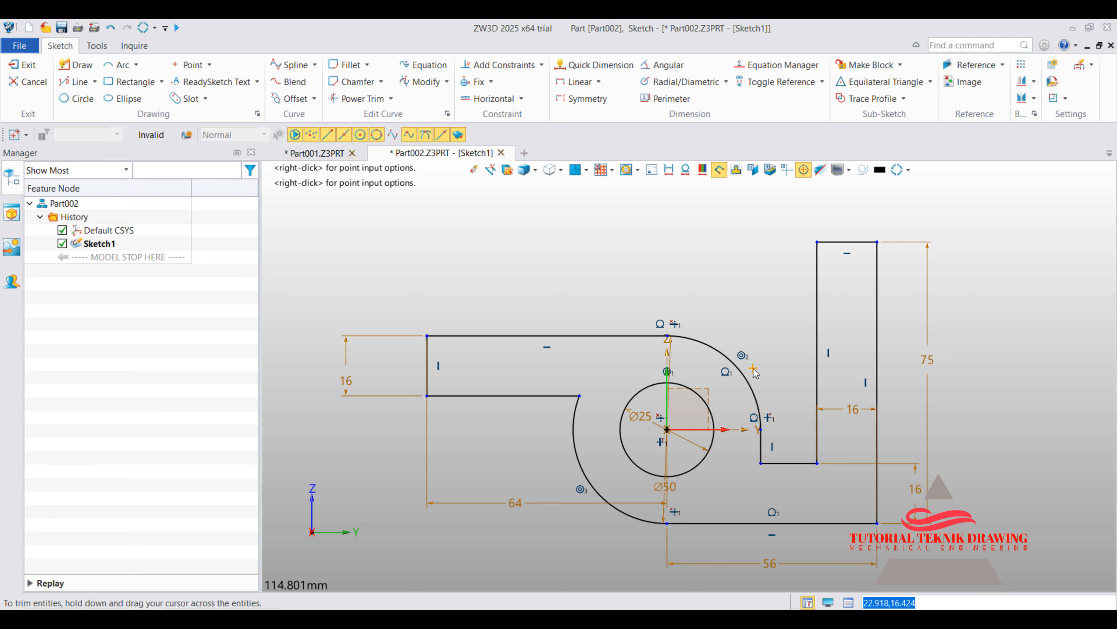
{"action": "left_click", "coordinate": [26, 66]}
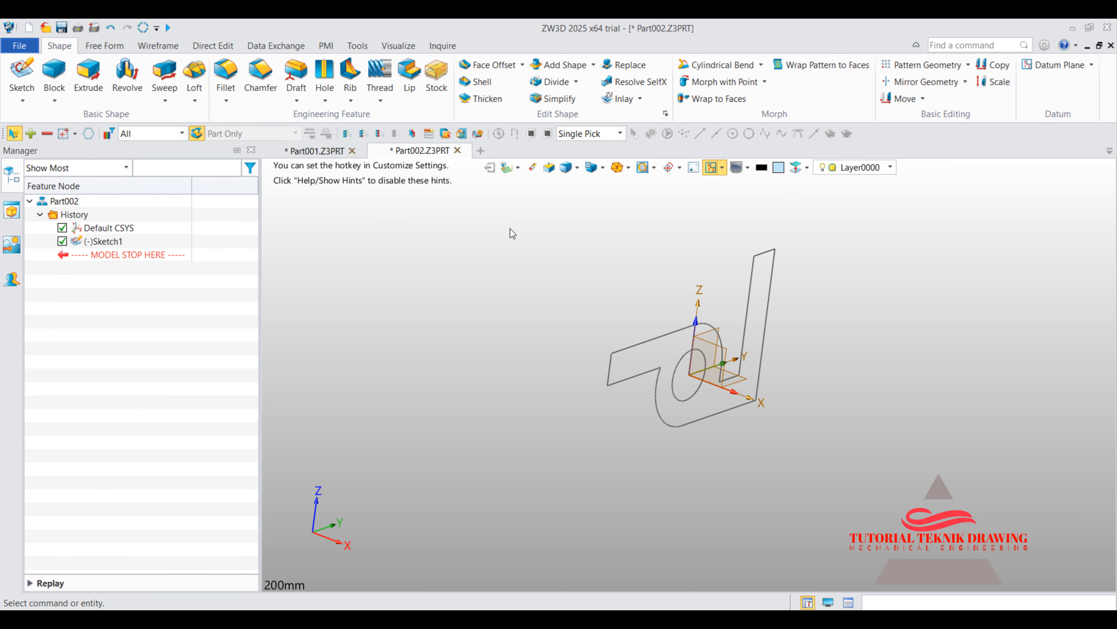
- Set up an extrusion of the side-profile sketch using the Total symmetrical extrude type
{"action": "left_click", "coordinate": [85, 84]}
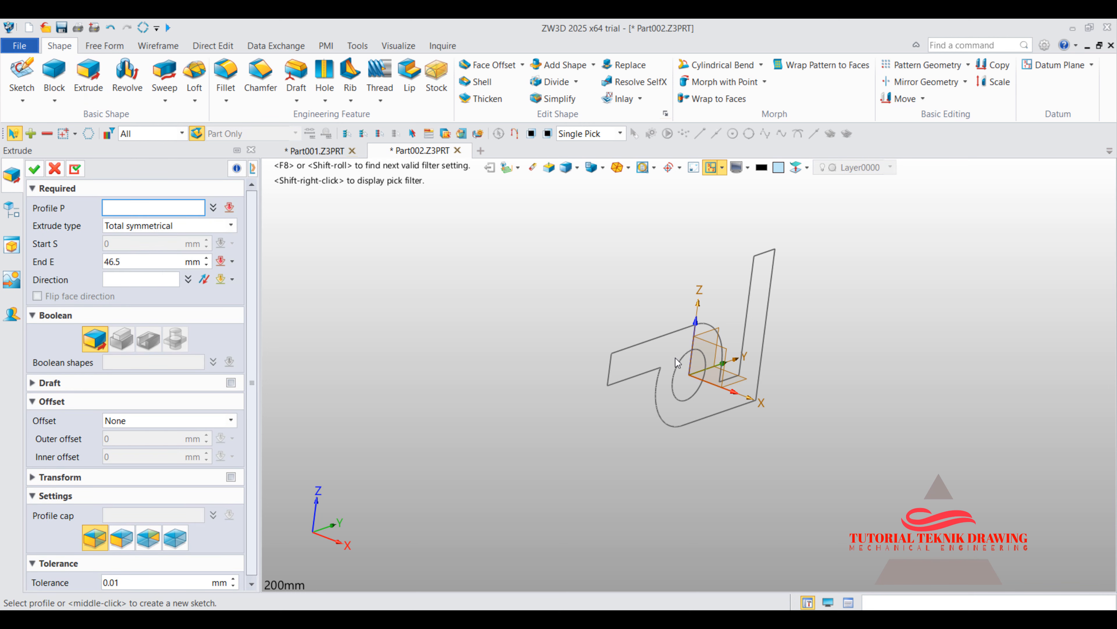
{"action": "left_click", "coordinate": [658, 367]}
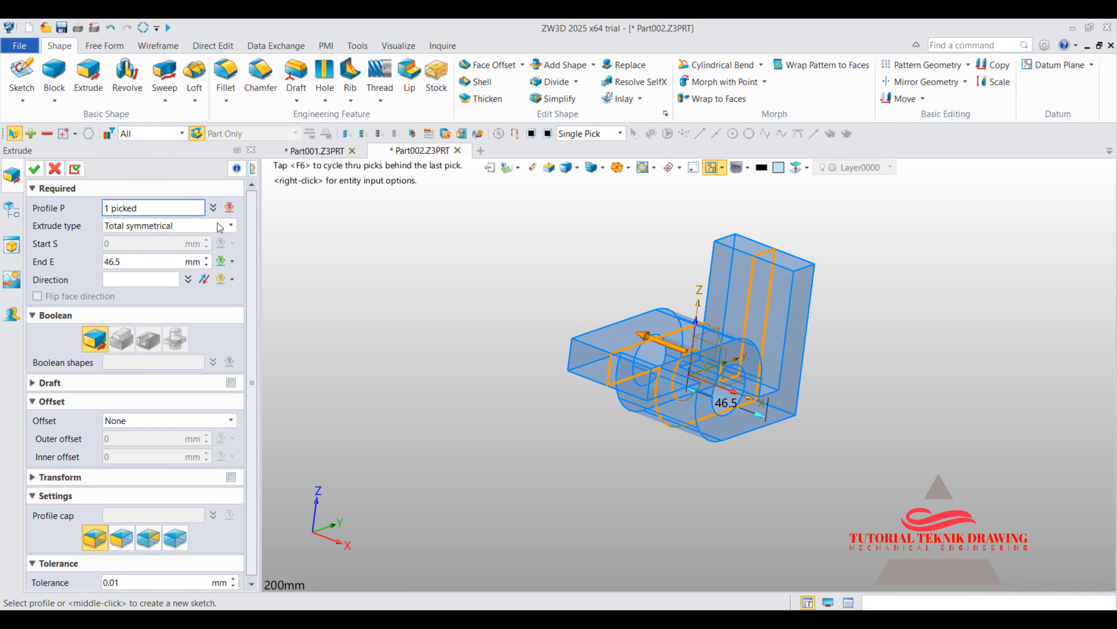
{"action": "left_click", "coordinate": [139, 227]}
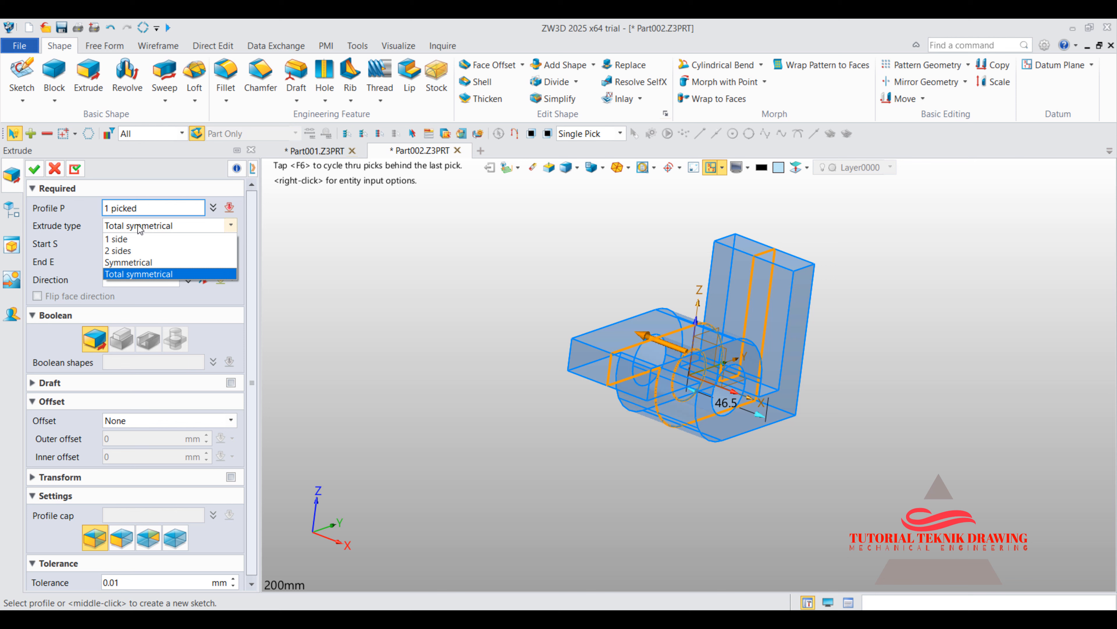
{"action": "left_click", "coordinate": [139, 240]}
{"action": "left_click", "coordinate": [221, 226]}
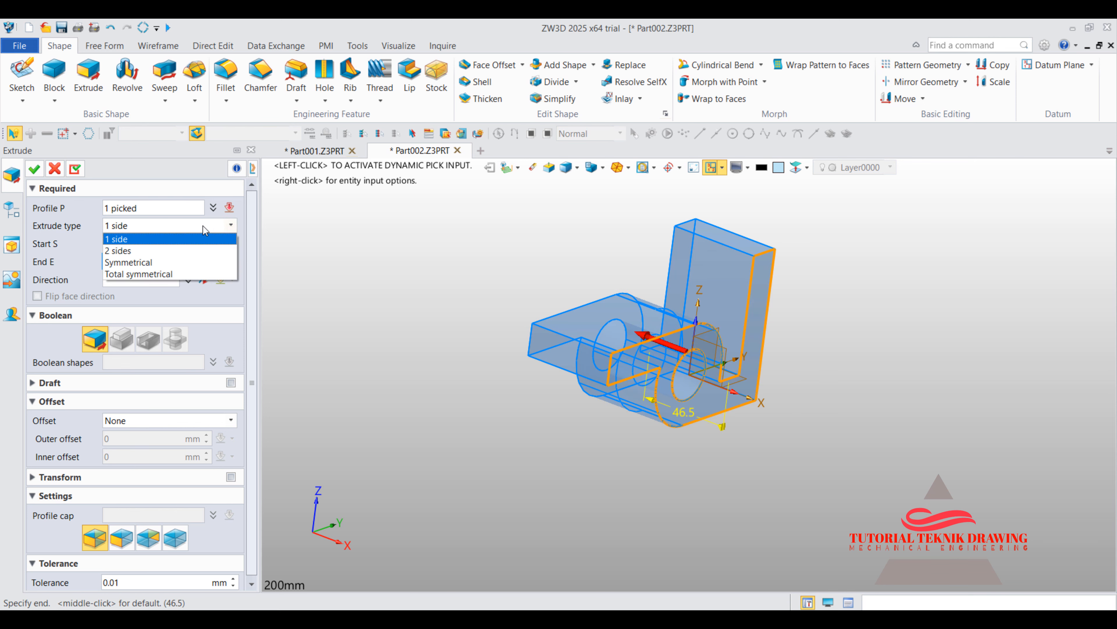
{"action": "left_click", "coordinate": [152, 274]}
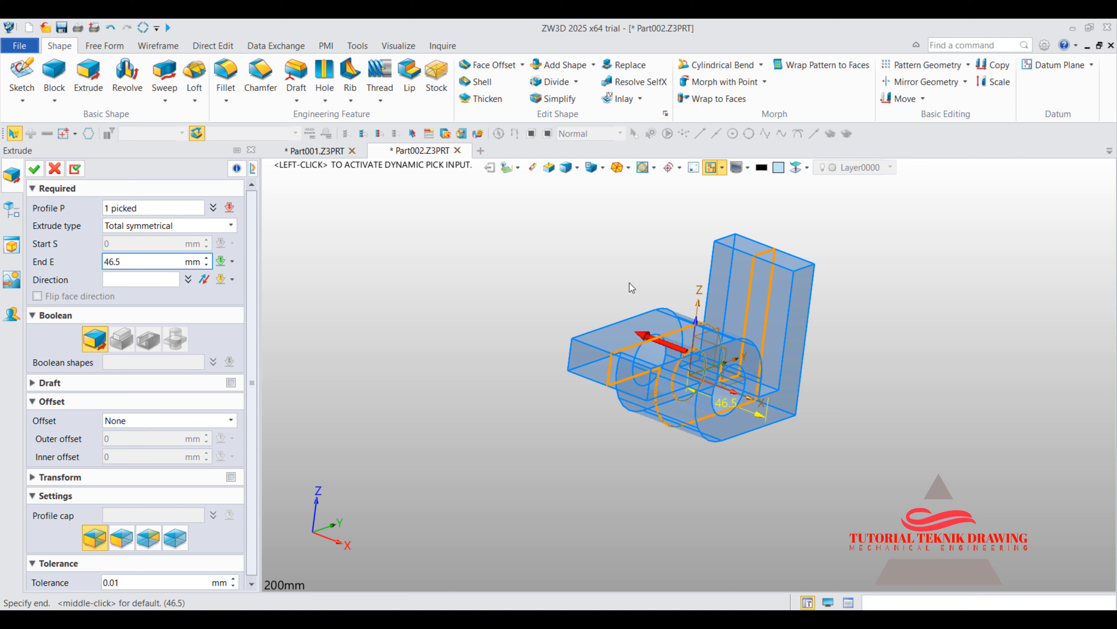
{"action": "right_click_drag", "start_coordinate": [630, 283], "coordinate": [694, 332]}
{"action": "scroll", "coordinate": [693, 287], "scroll_direction": "up", "scroll_amount": 2}
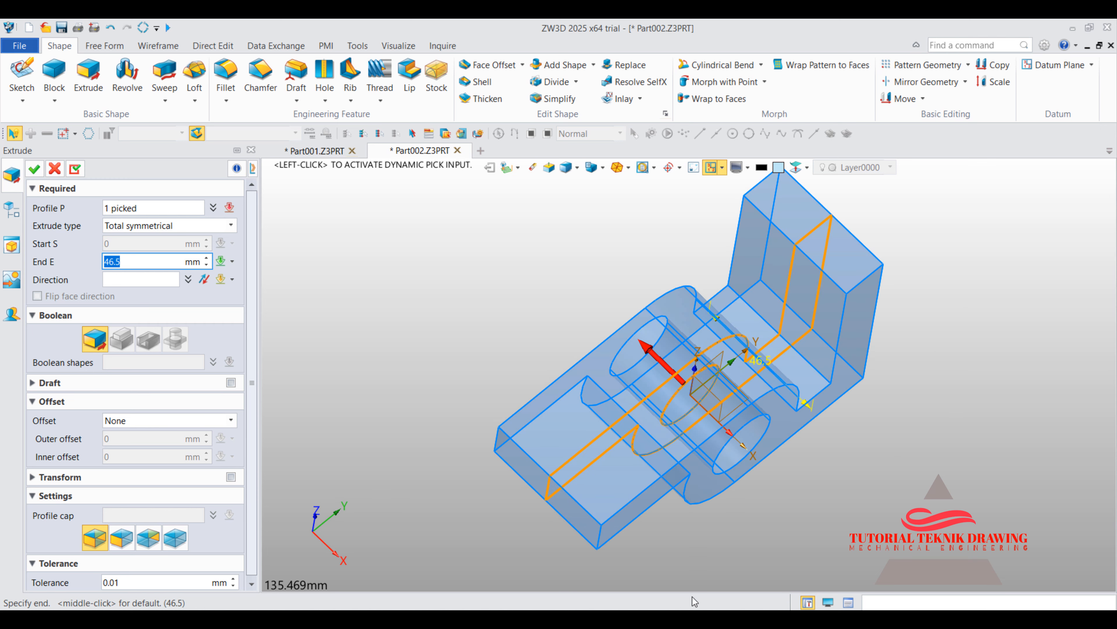
- Check the bracket's width in the reference drawing, then set the extrusion's end value to 76 mm and create the solid
{"action": "left_click", "coordinate": [660, 620]}
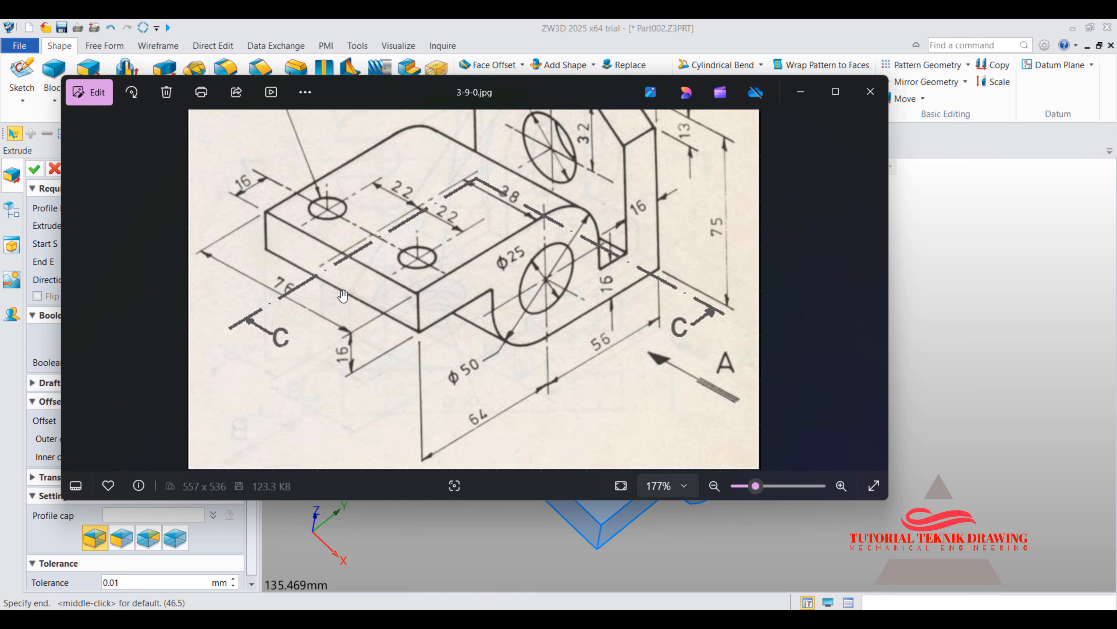
{"action": "left_click", "coordinate": [801, 92]}
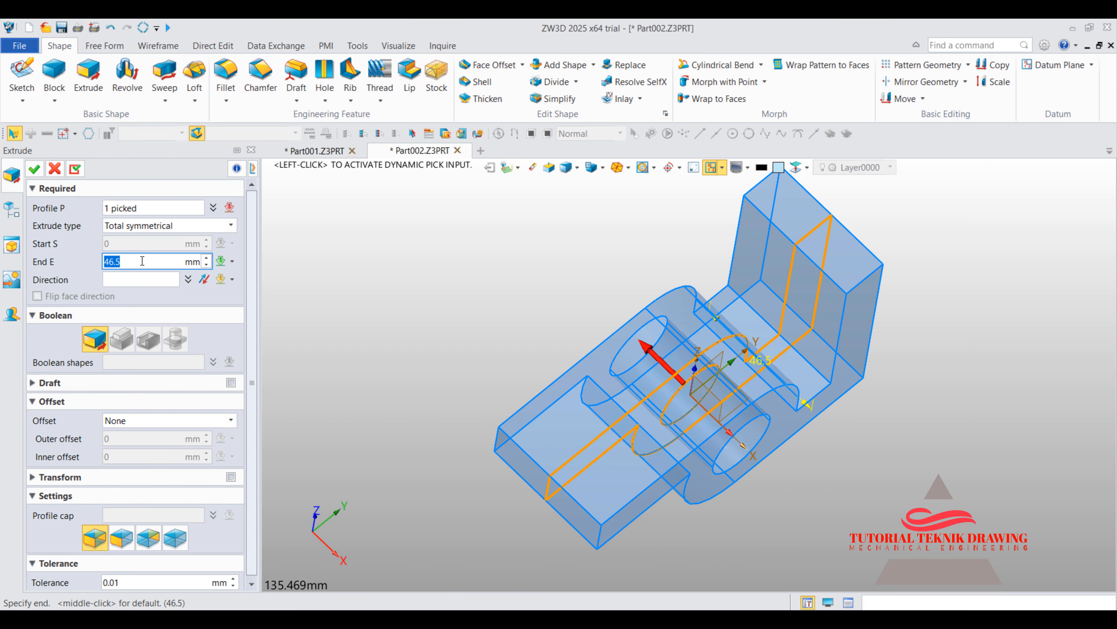
{"action": "type", "text": "76"}
{"action": "key", "text": "Return"}
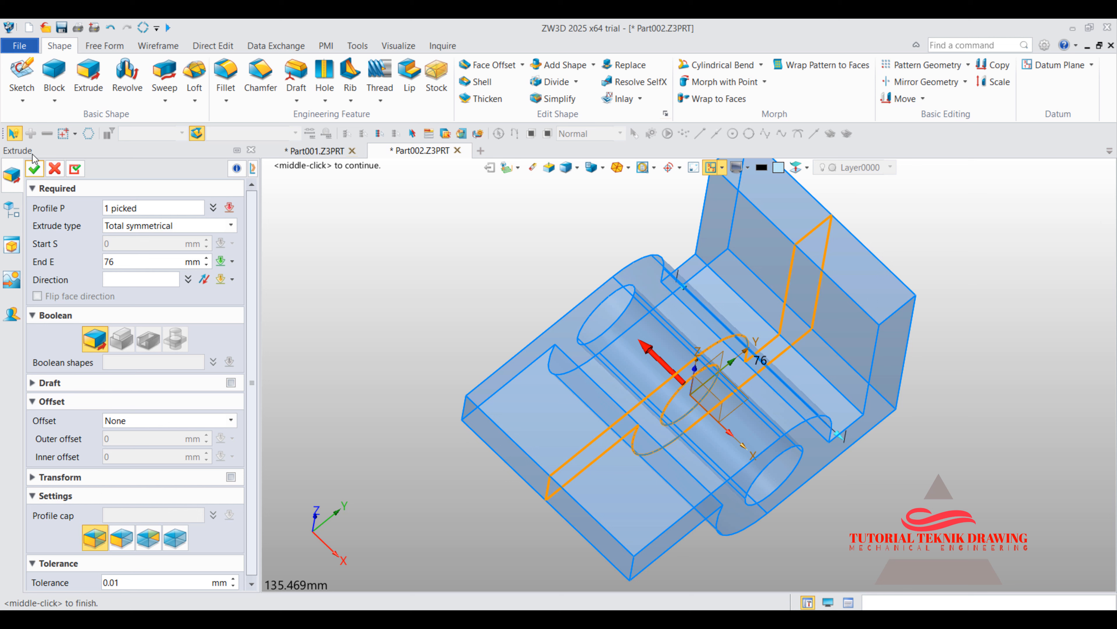
{"action": "left_click", "coordinate": [34, 168]}
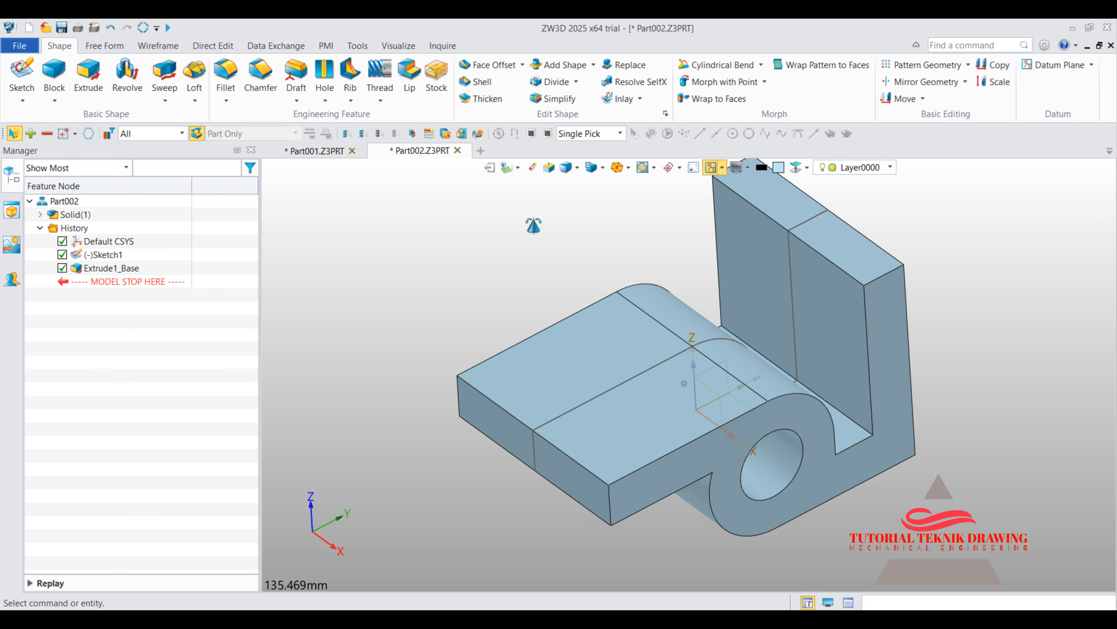
- Hide the side-profile sketch so that only the extruded bracket body is displayed
{"action": "middle_click_drag", "start_coordinate": [534, 226], "coordinate": [532, 242]}
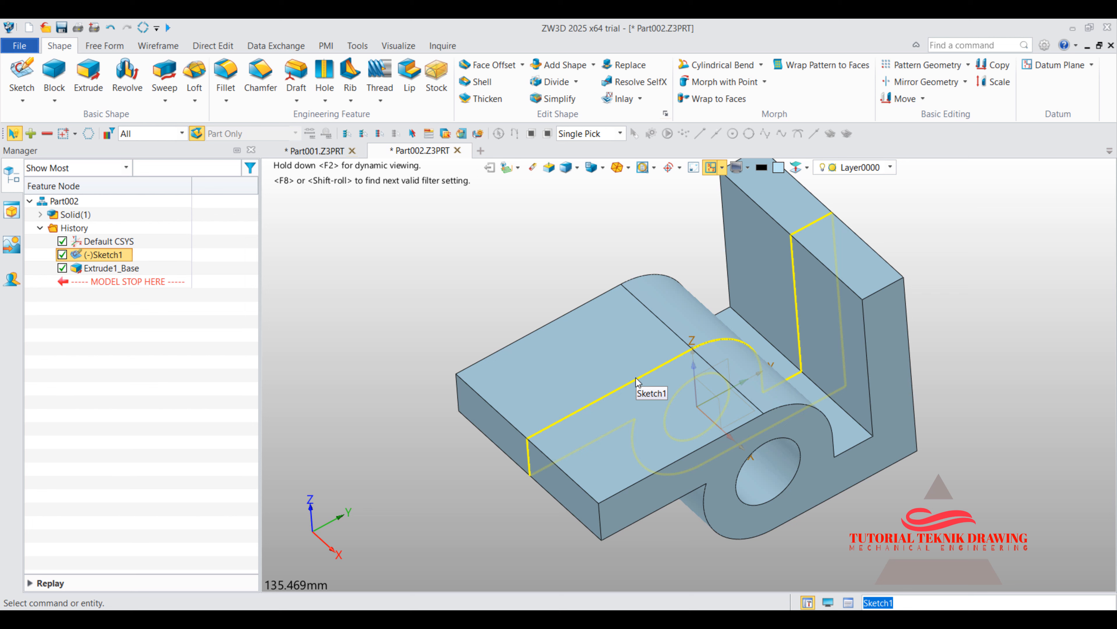
{"action": "right_click", "coordinate": [113, 263]}
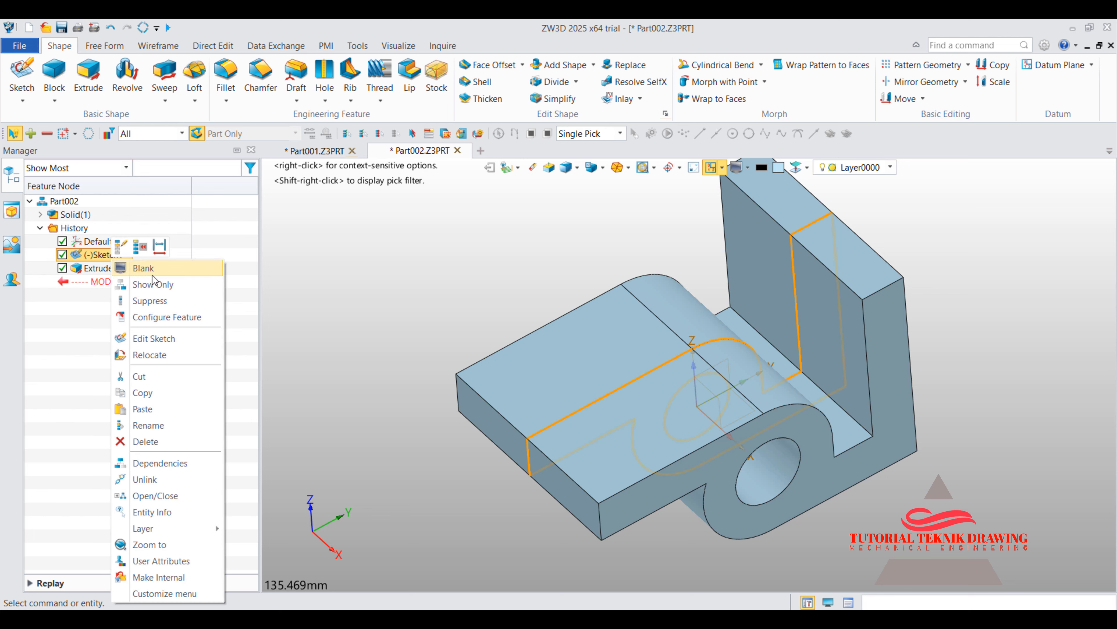
{"action": "left_click", "coordinate": [146, 268]}
{"action": "scroll", "coordinate": [616, 308], "scroll_direction": "up", "scroll_amount": 1}
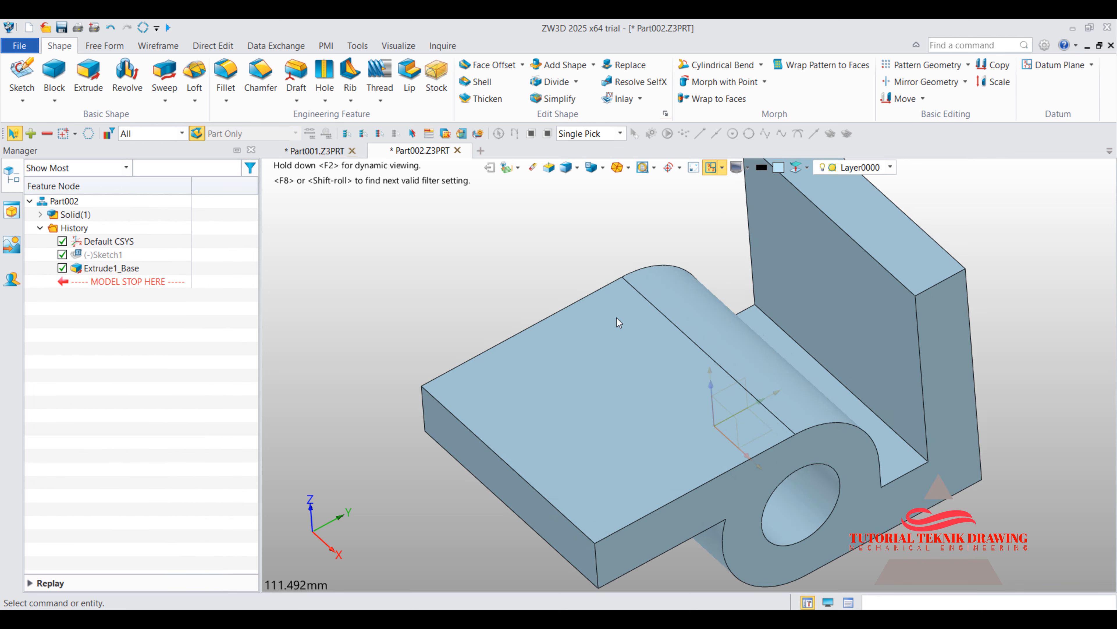
{"action": "scroll", "coordinate": [609, 308], "scroll_direction": "down", "scroll_amount": 2}
{"action": "mouse_move", "coordinate": [643, 258]}
{"action": "right_mouse_down"}
{"action": "mouse_move", "coordinate": [606, 210]}
{"action": "mouse_move", "coordinate": [613, 249]}
{"action": "mouse_move", "coordinate": [626, 244]}
{"action": "mouse_move", "coordinate": [635, 265]}
{"action": "mouse_move", "coordinate": [656, 252]}
{"action": "right_mouse_up"}
- Check the arm's two small holes in the reference drawing, then start a 3D sketch in the bracket part
{"action": "key", "text": "alt+Tab"}
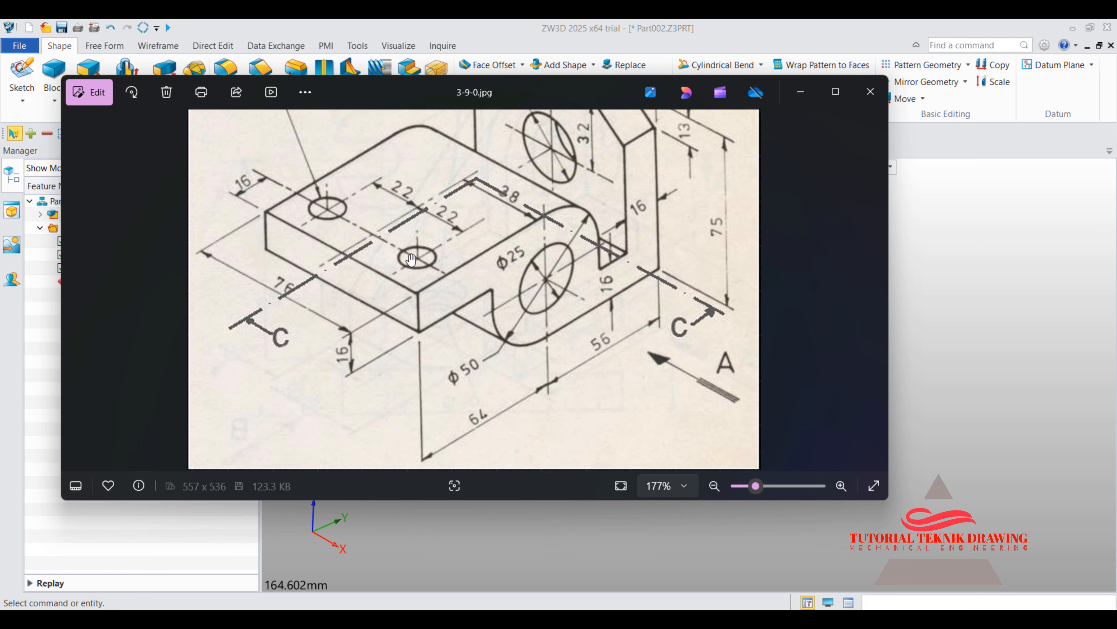
{"action": "left_click_drag", "start_coordinate": [411, 281], "coordinate": [499, 318]}
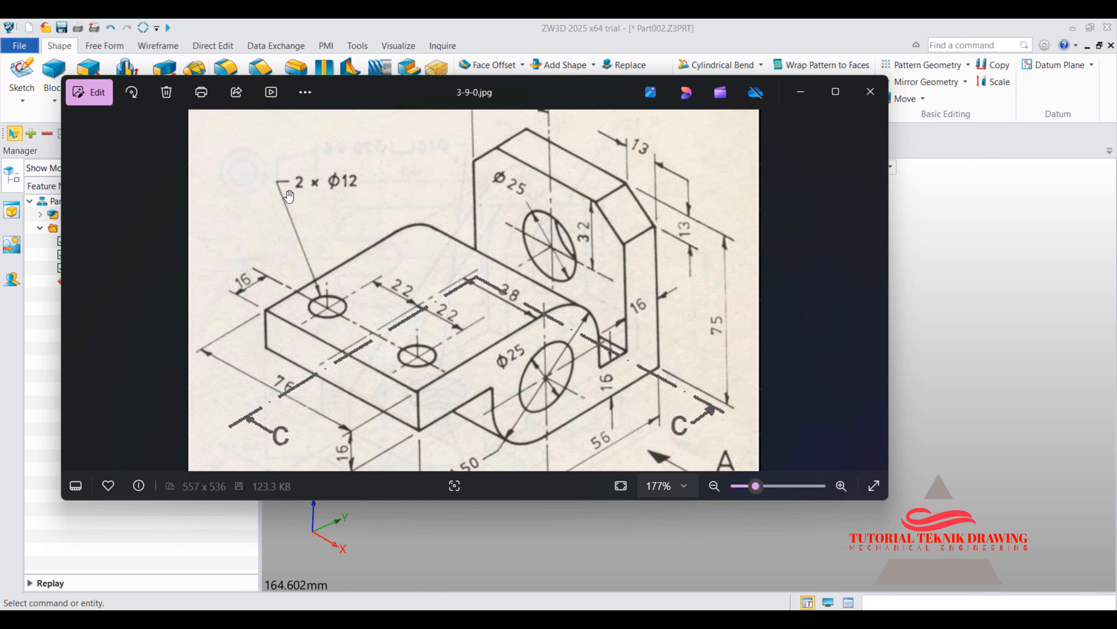
{"action": "left_click_drag", "start_coordinate": [397, 235], "coordinate": [399, 197]}
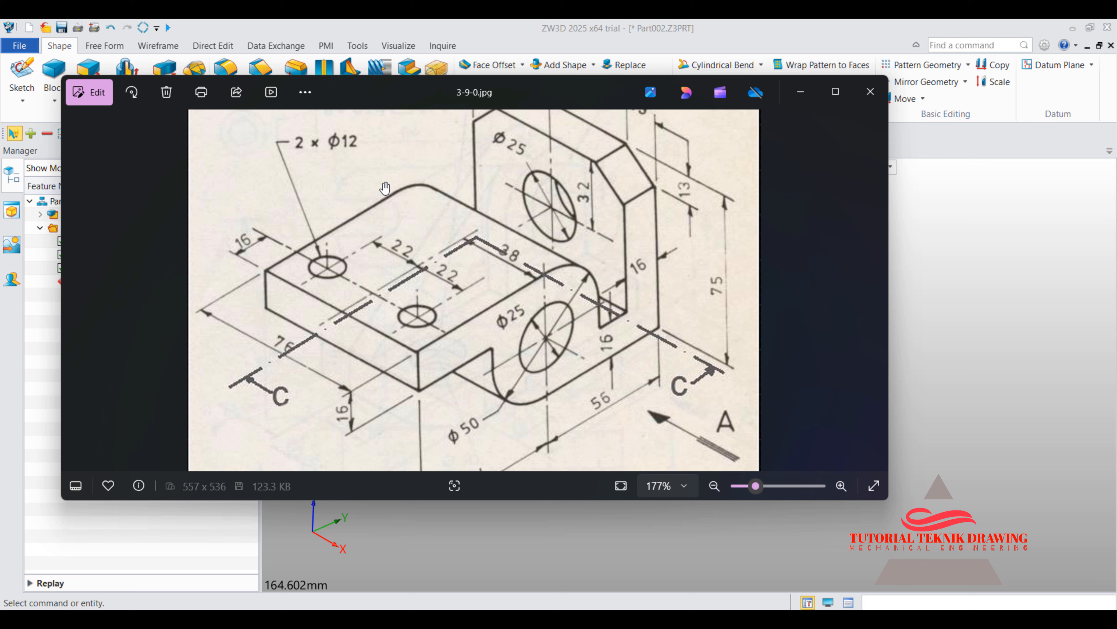
{"action": "left_click", "coordinate": [802, 93]}
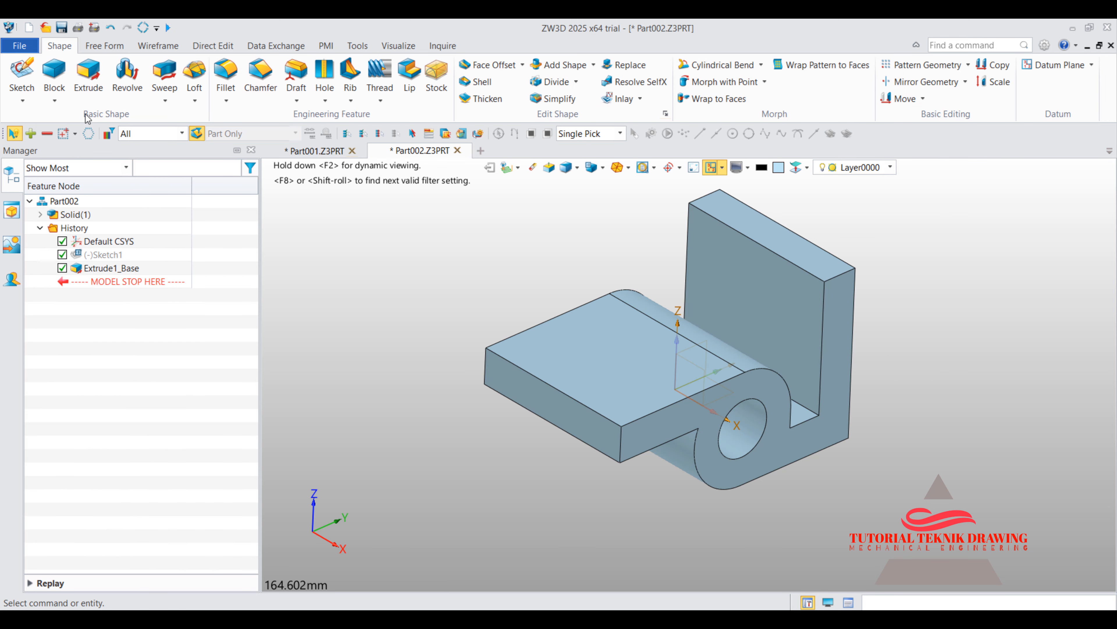
{"action": "left_click", "coordinate": [23, 99]}
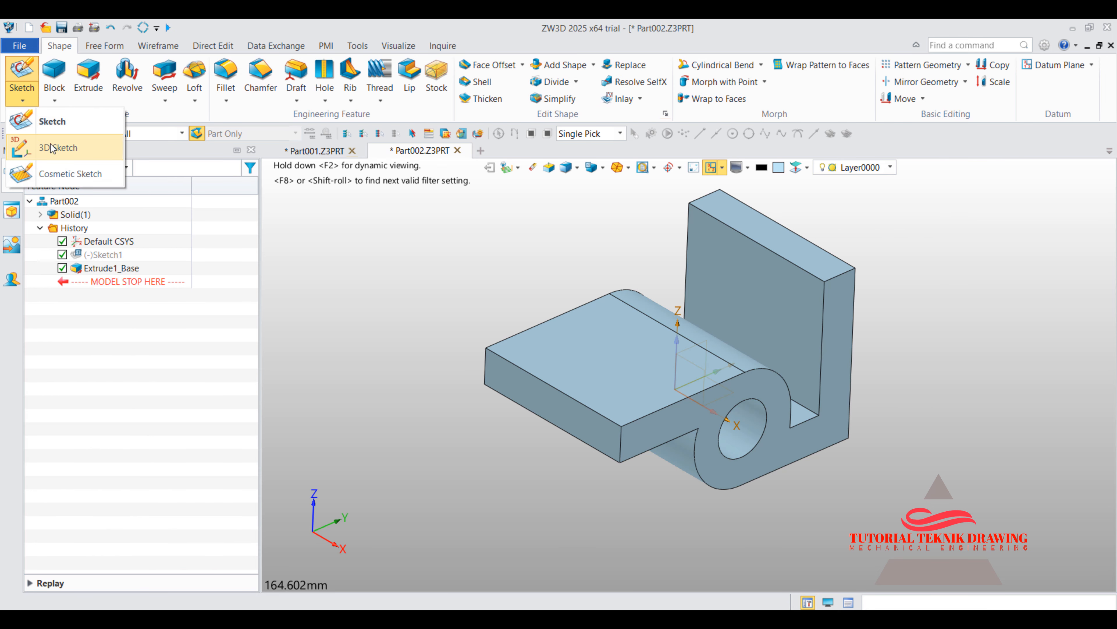
{"action": "left_click", "coordinate": [79, 148]}
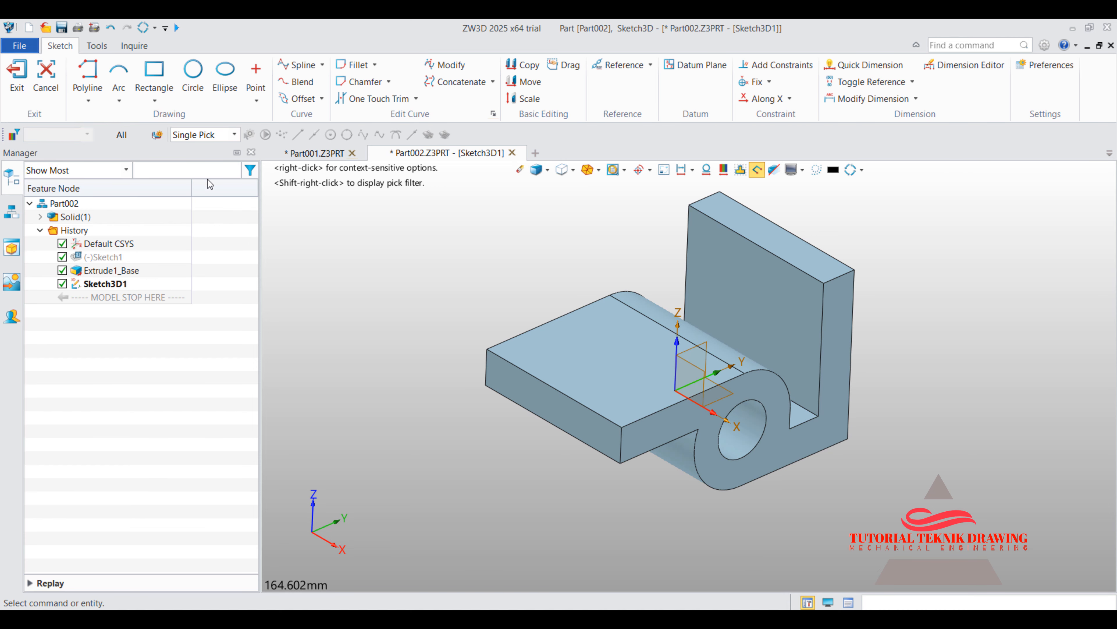
- Draw two 12 mm diameter circles on the arm's top face near its free end, one towards each side edge
{"action": "left_click", "coordinate": [194, 83]}
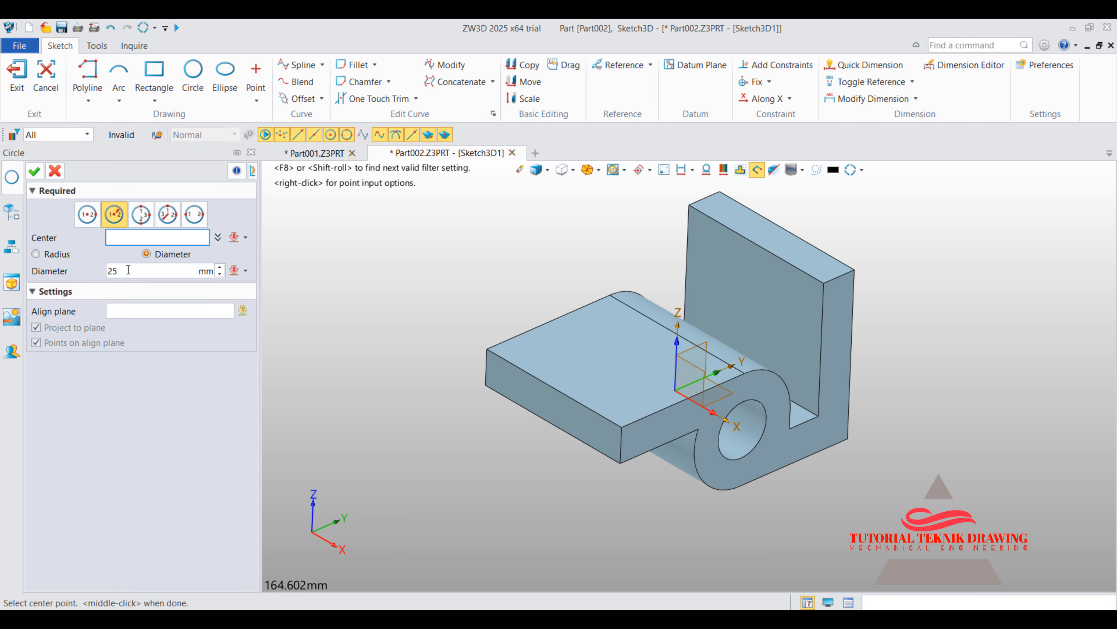
{"action": "left_click", "coordinate": [105, 272]}
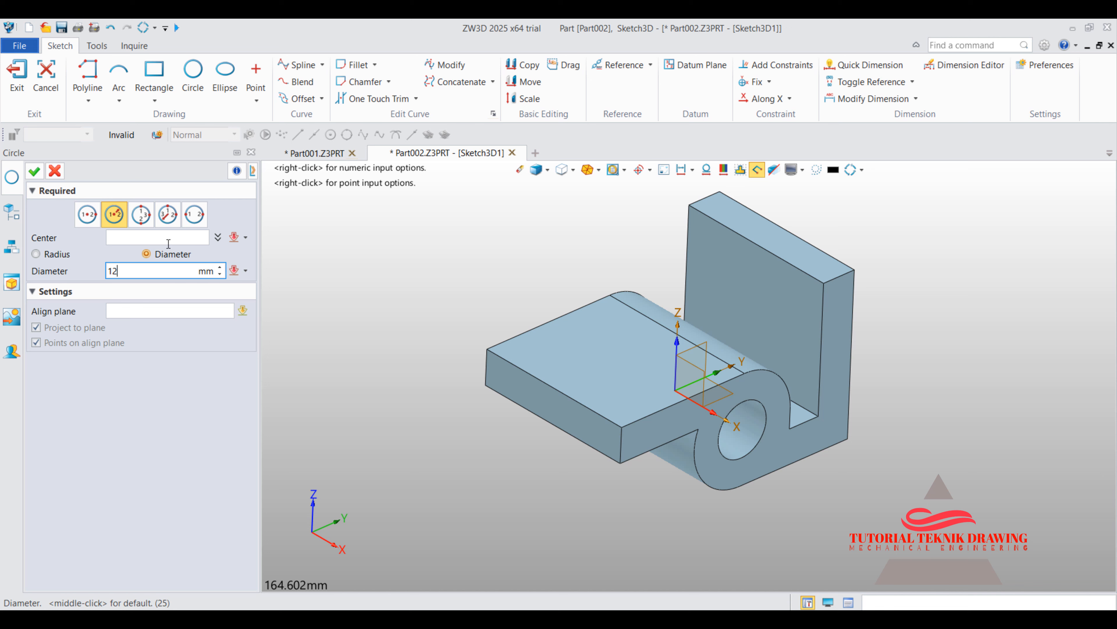
{"action": "type", "text": "12"}
{"action": "key", "text": "Return"}
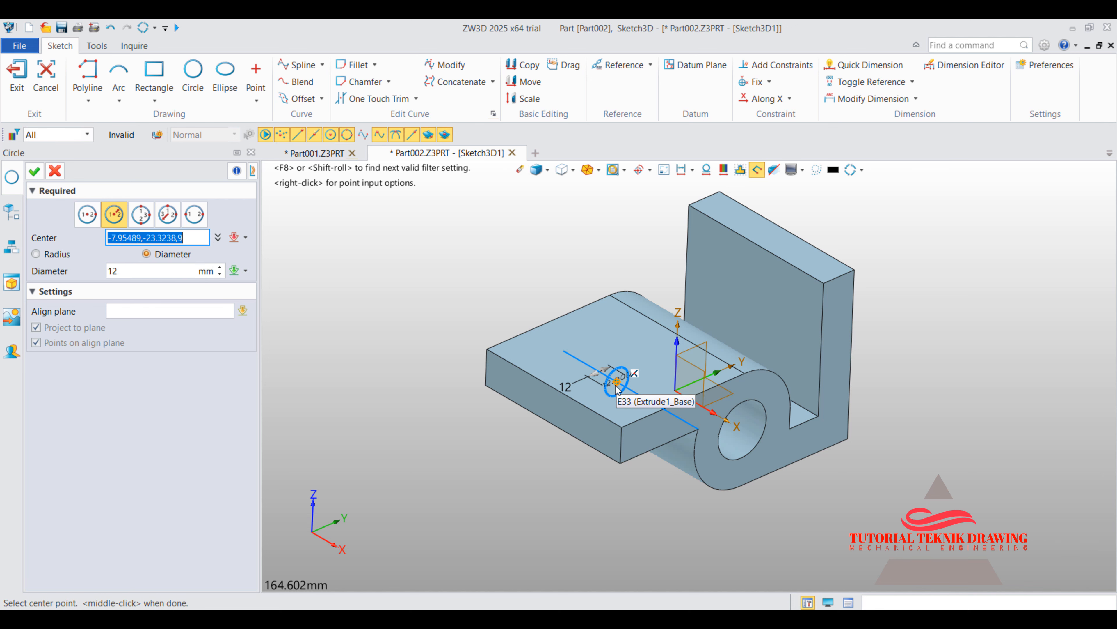
{"action": "right_click_drag", "start_coordinate": [617, 384], "coordinate": [617, 405]}
{"action": "right_click_drag", "start_coordinate": [564, 286], "coordinate": [559, 311]}
{"action": "right_click_drag", "start_coordinate": [554, 263], "coordinate": [555, 281]}
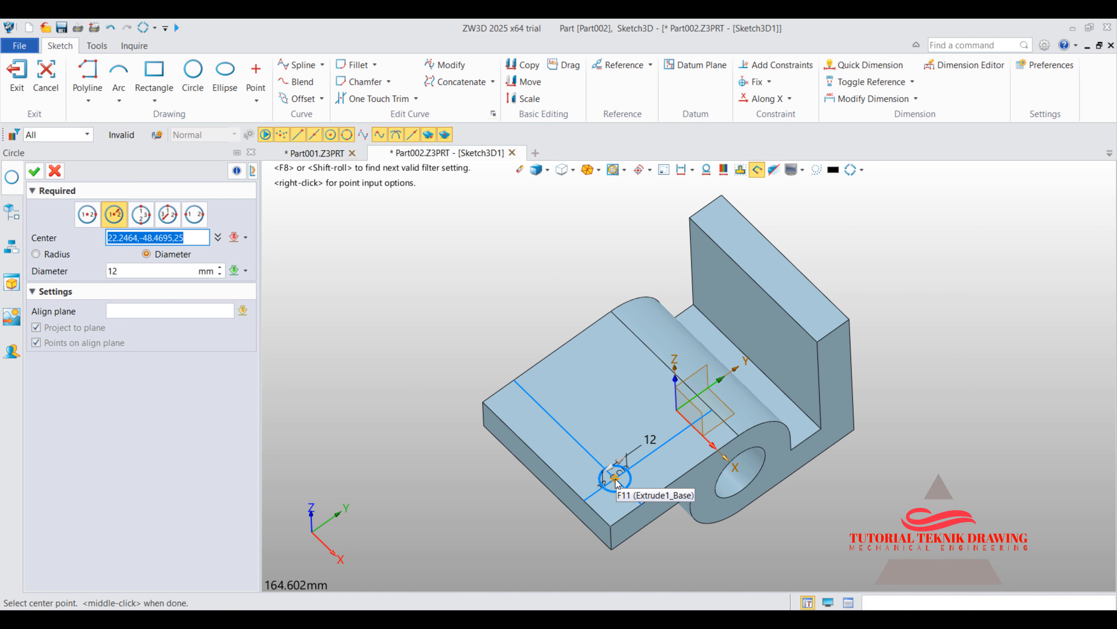
{"action": "left_click", "coordinate": [615, 475]}
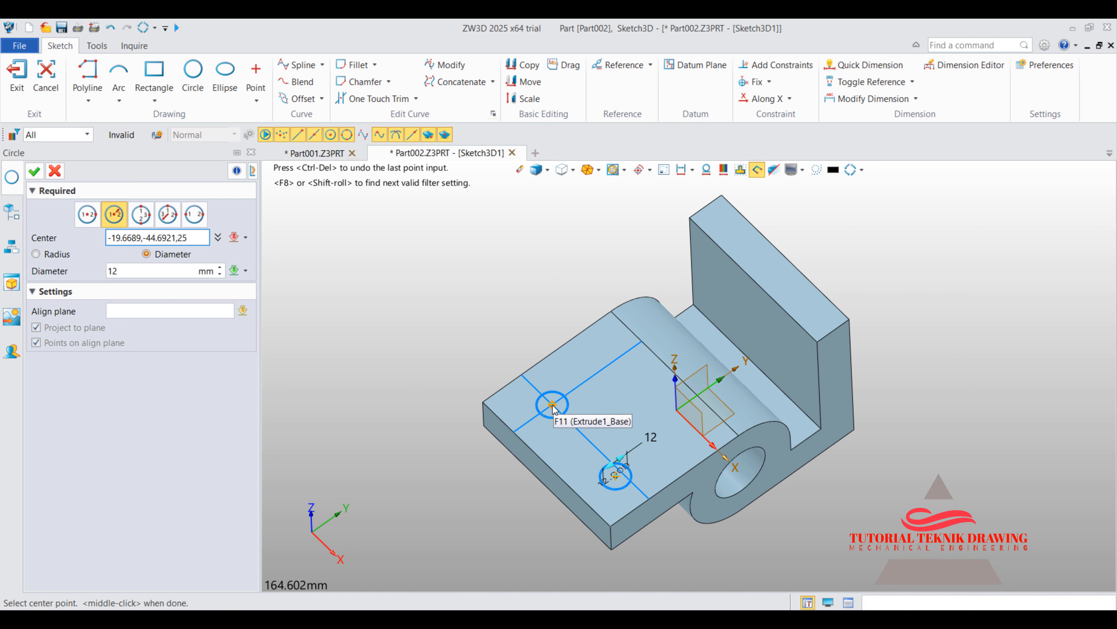
{"action": "left_click", "coordinate": [552, 405]}
{"action": "left_click", "coordinate": [35, 171]}
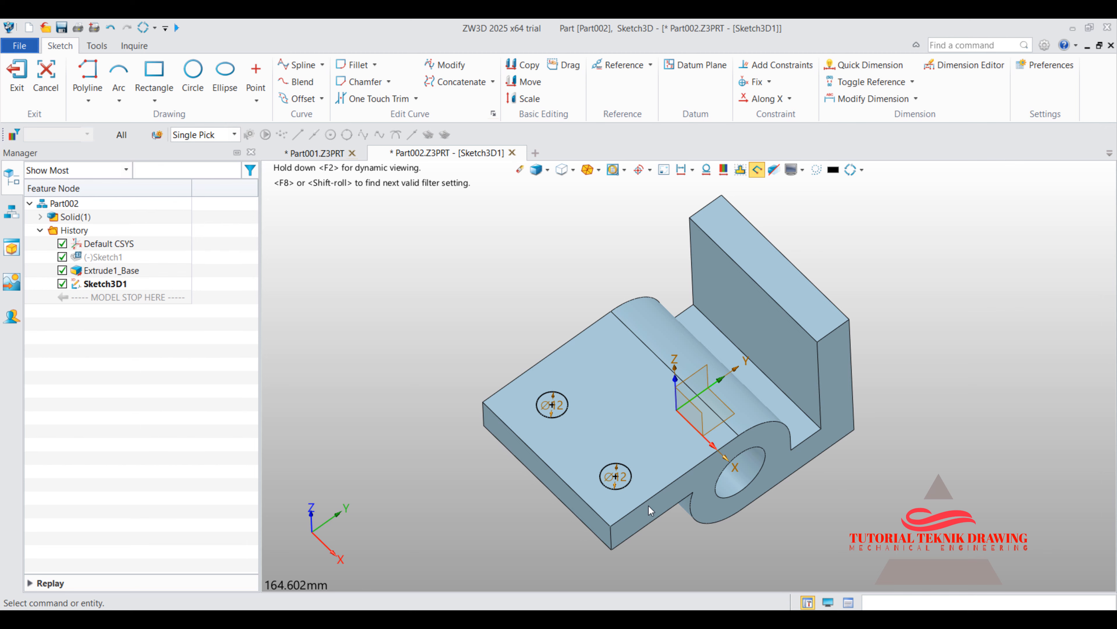
- Check the hole offset in the reference drawing, then dimension the +X side circle's centre 16 mm from the arm's free end edge
{"action": "scroll", "coordinate": [648, 506], "scroll_direction": "down", "scroll_amount": 3}
{"action": "scroll", "coordinate": [647, 507], "scroll_direction": "up", "scroll_amount": 5}
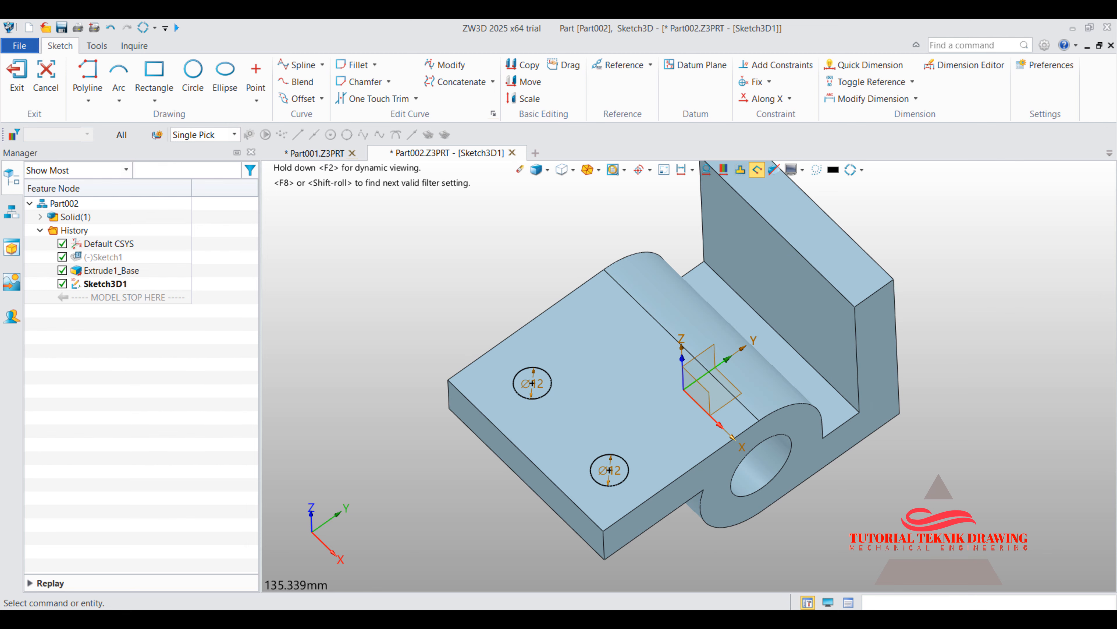
{"action": "left_click", "coordinate": [729, 619]}
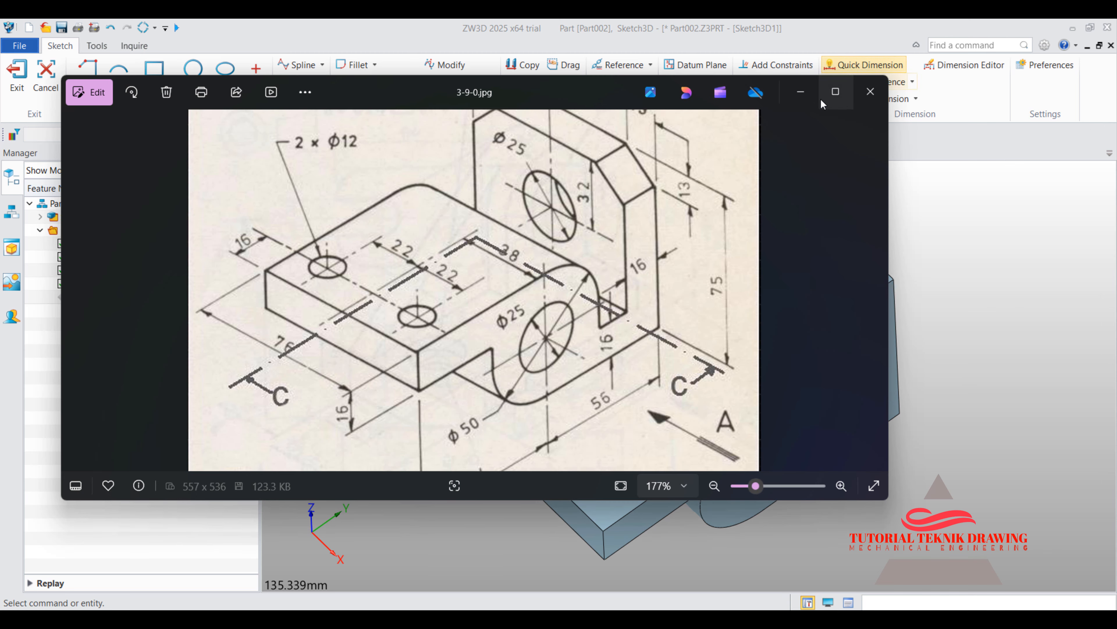
{"action": "left_click", "coordinate": [801, 93]}
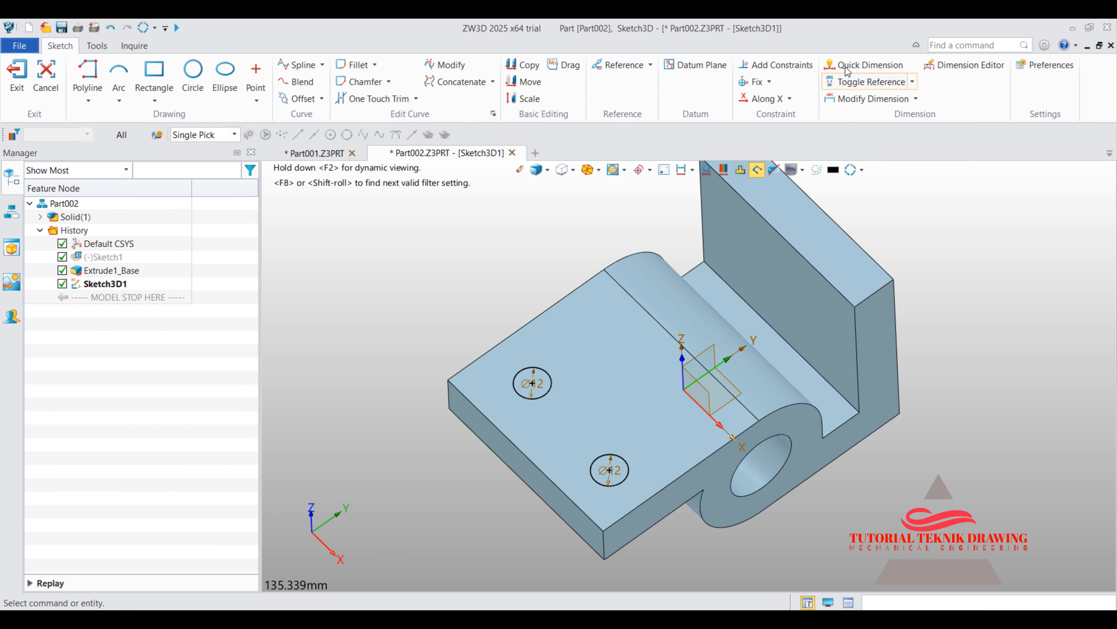
{"action": "left_click", "coordinate": [863, 65]}
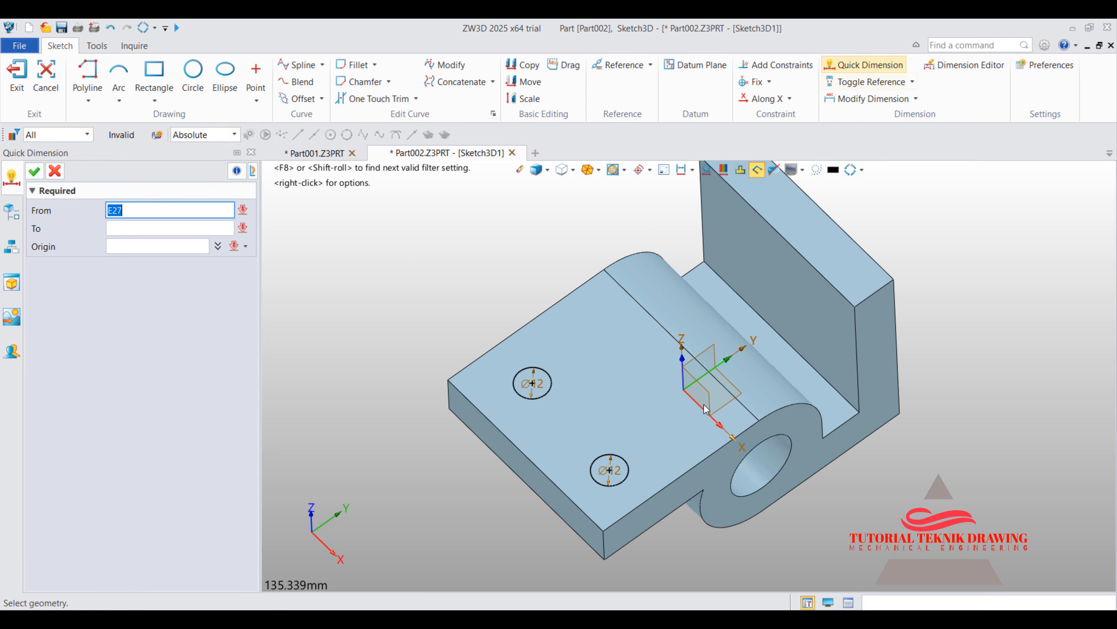
{"action": "left_click", "coordinate": [574, 502]}
{"action": "left_click", "coordinate": [608, 471]}
{"action": "left_click", "coordinate": [651, 552]}
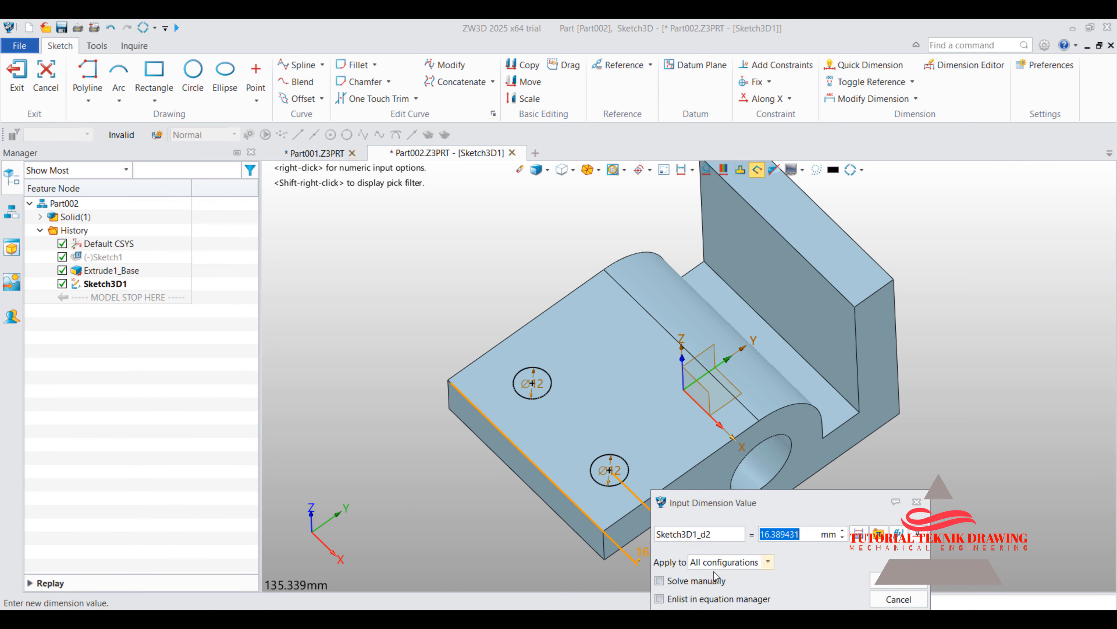
{"action": "type", "text": "16"}
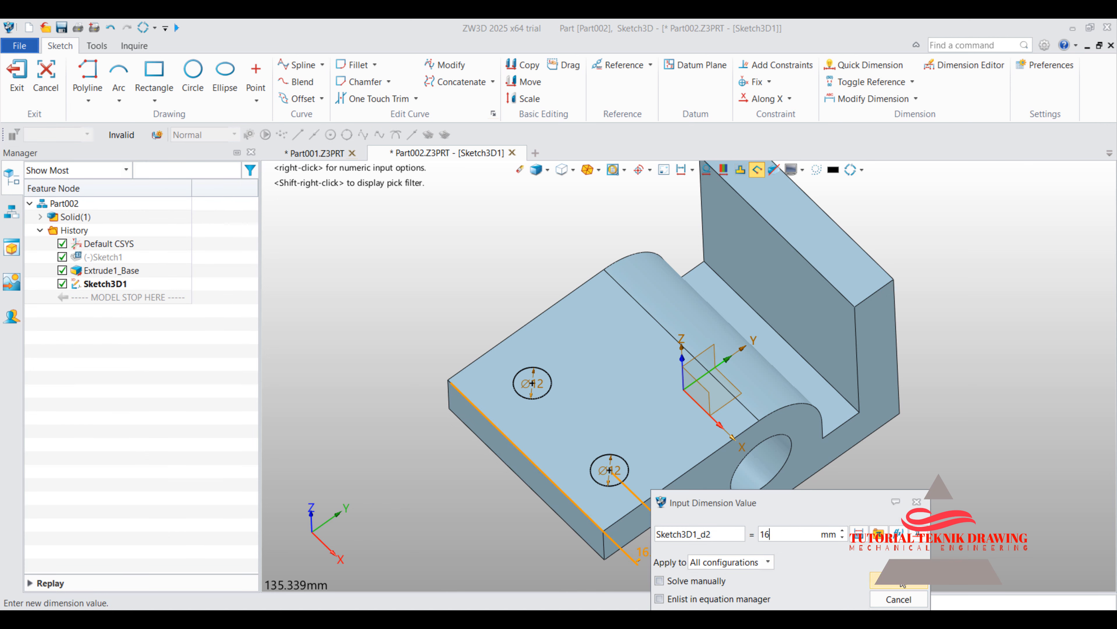
{"action": "key", "text": "Return"}
- Dimension the -X side circle's centre 16 mm from the arm's free end edge
{"action": "left_click", "coordinate": [533, 387]}
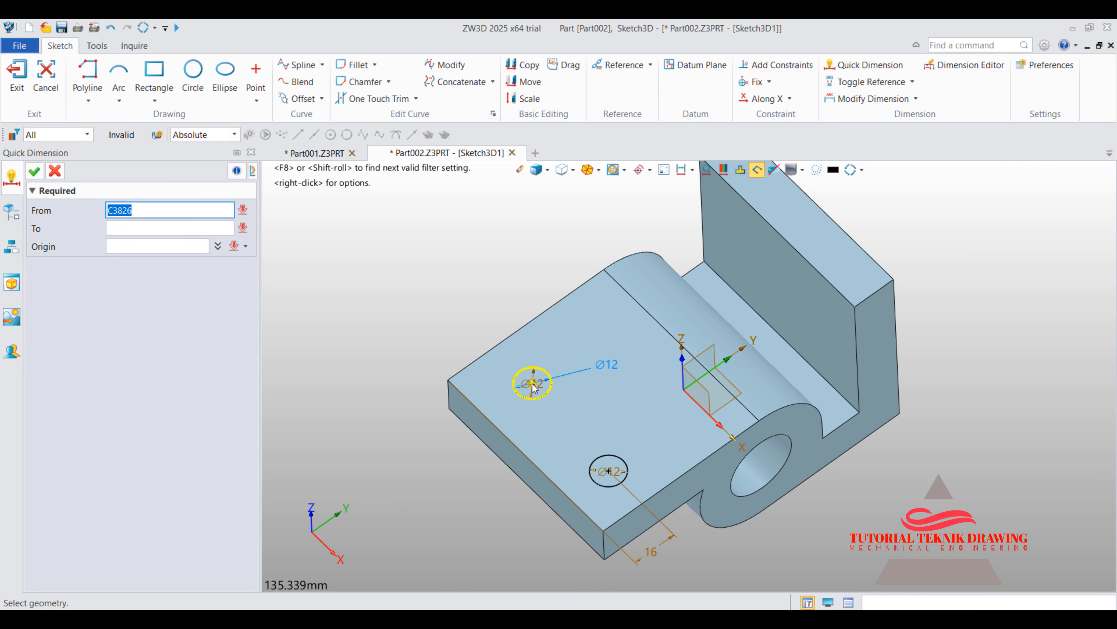
{"action": "left_click", "coordinate": [533, 388]}
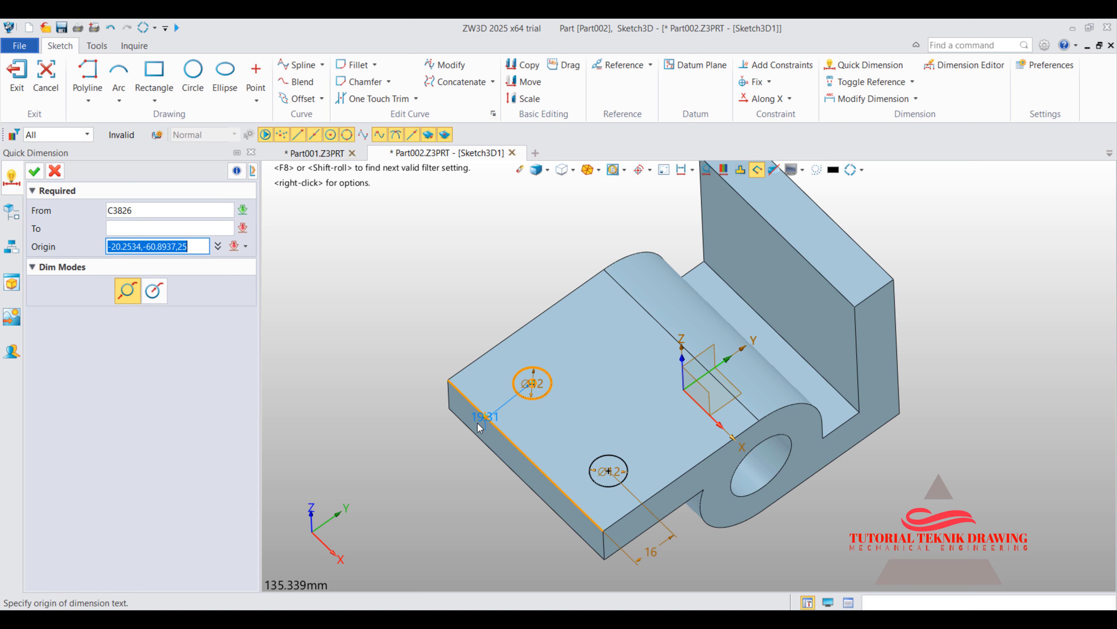
{"action": "left_click", "coordinate": [450, 353]}
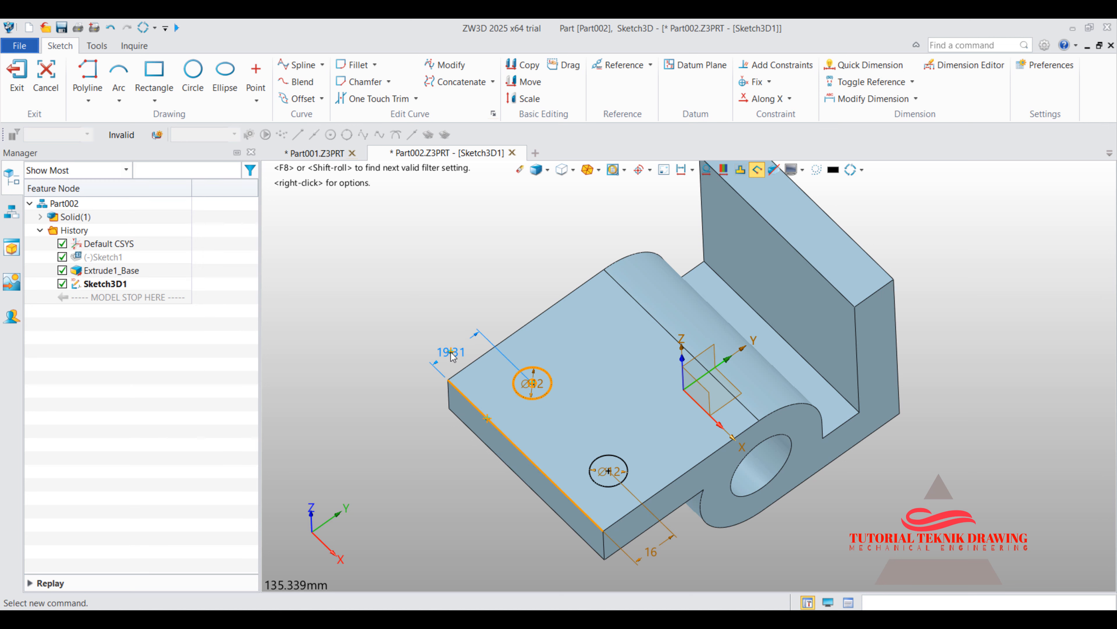
{"action": "type", "text": "16"}
{"action": "key", "text": "Return"}
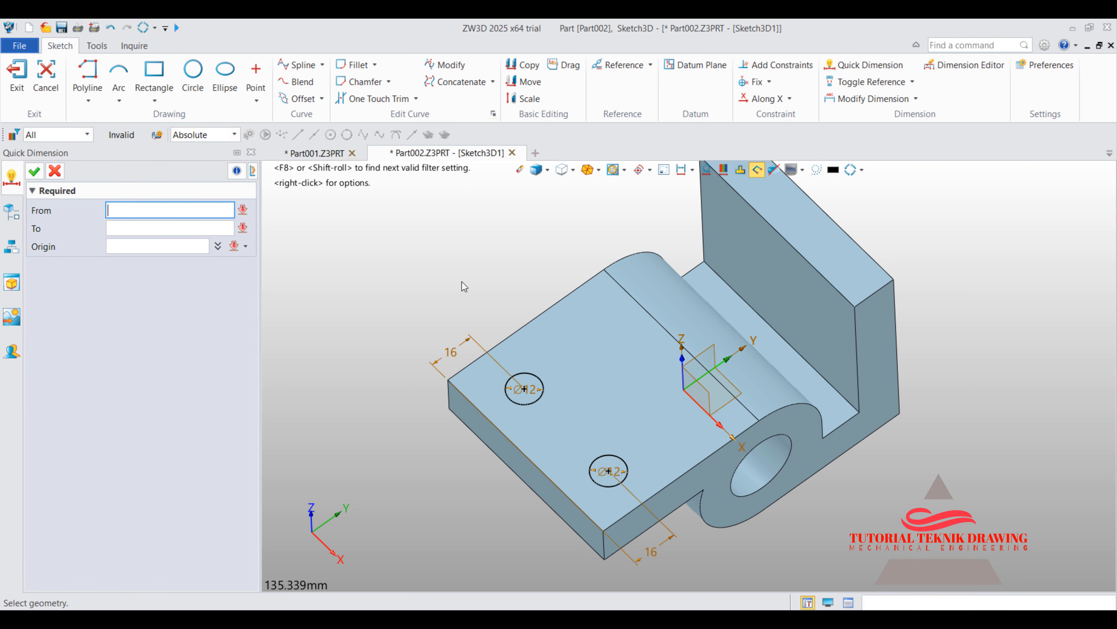
- Read the width and hole spacing in the reference drawing and calculate the side offset in Calculator as 76 ÷ 2 − 22
{"action": "key", "text": "alt+Tab"}
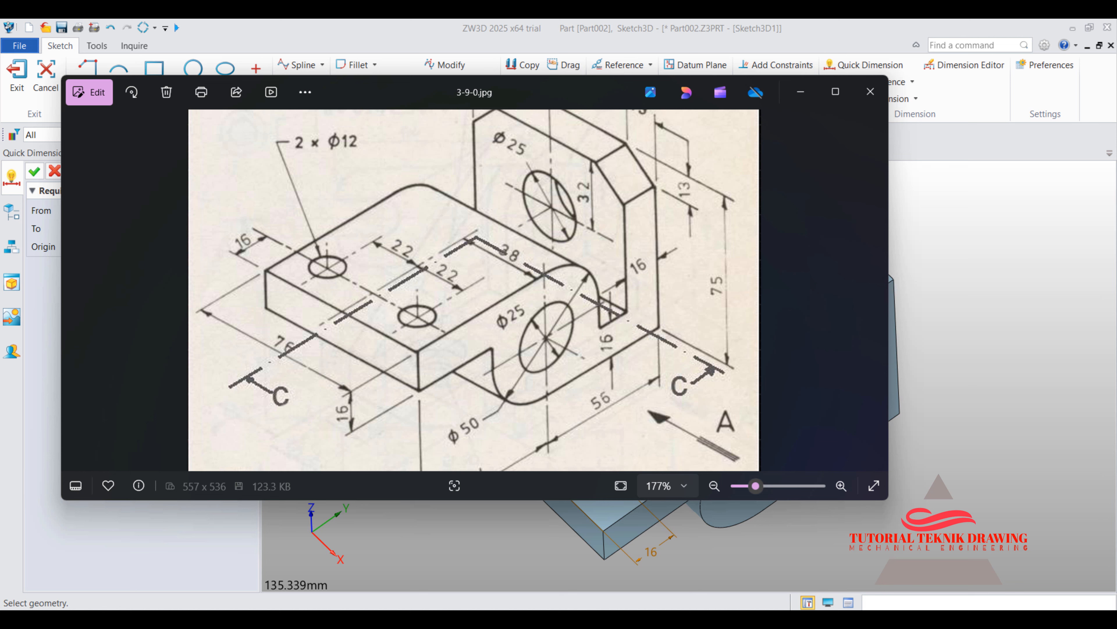
{"action": "key", "text": "alt+Tab"}
{"action": "left_click", "coordinate": [949, 392]}
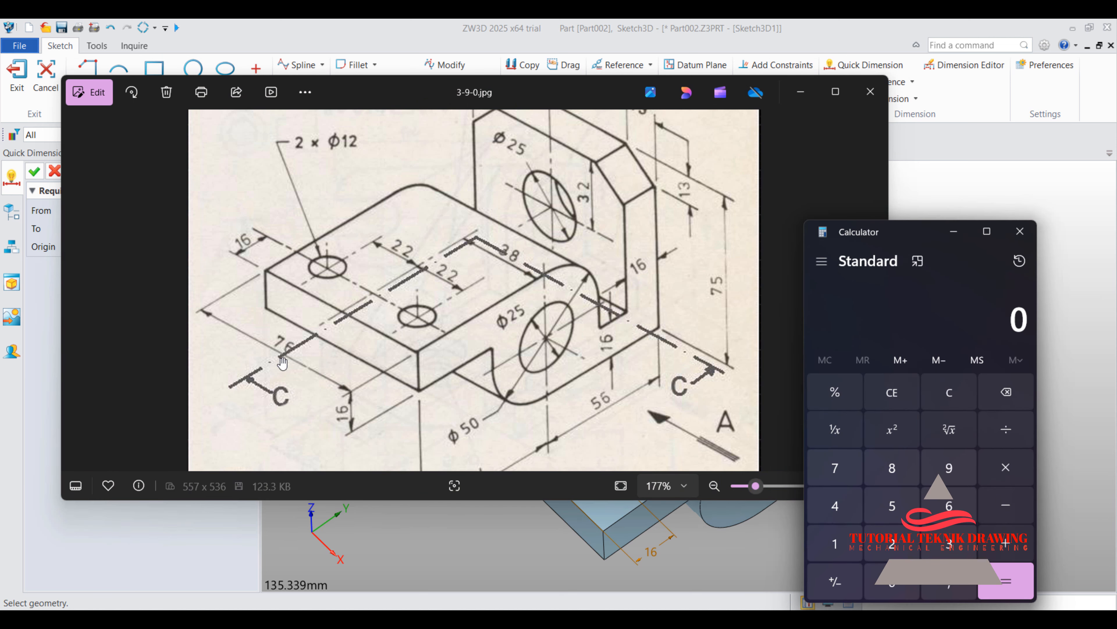
{"action": "left_click", "coordinate": [834, 467]}
{"action": "left_click", "coordinate": [949, 505]}
{"action": "left_click", "coordinate": [1006, 429]}
{"action": "left_click", "coordinate": [891, 543]}
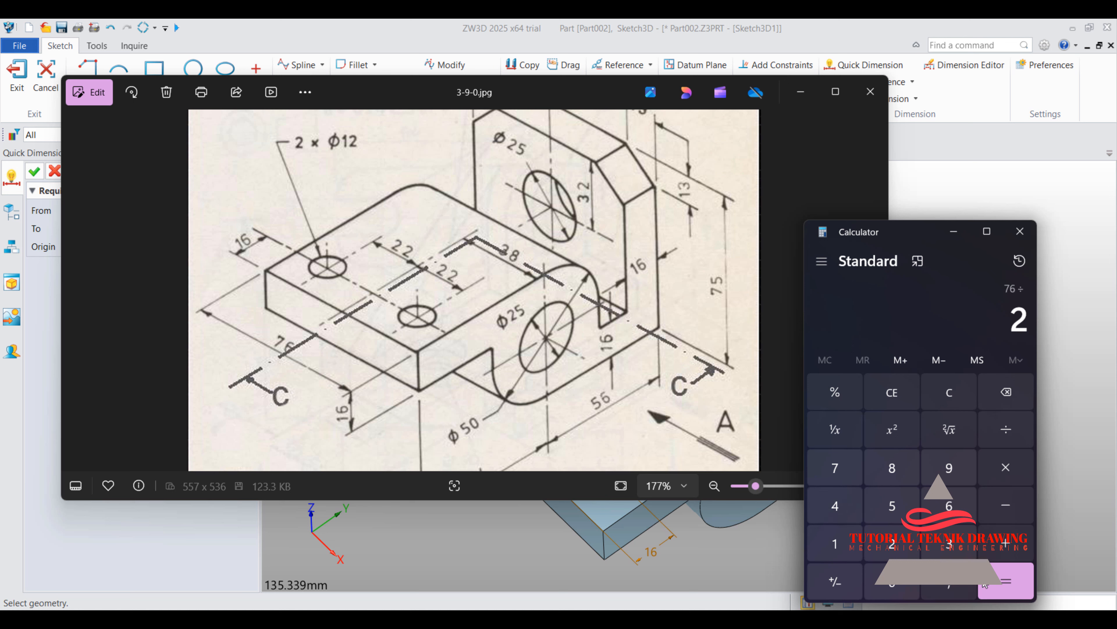
{"action": "left_click", "coordinate": [1005, 580]}
{"action": "left_click", "coordinate": [1006, 504]}
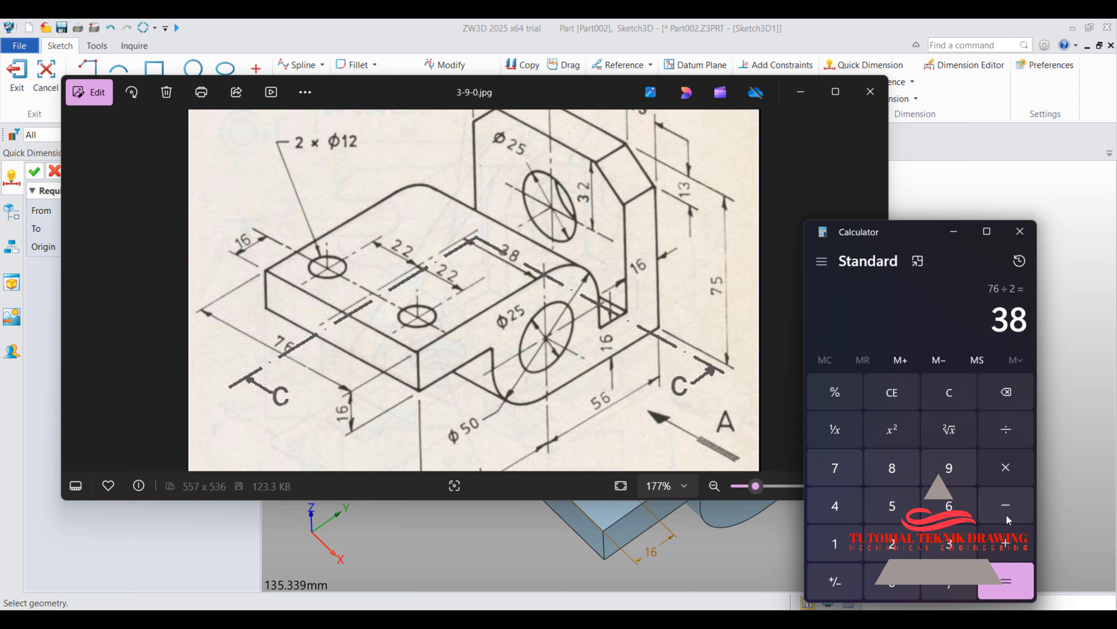
{"action": "left_click", "coordinate": [892, 543]}
{"action": "left_click", "coordinate": [892, 542]}
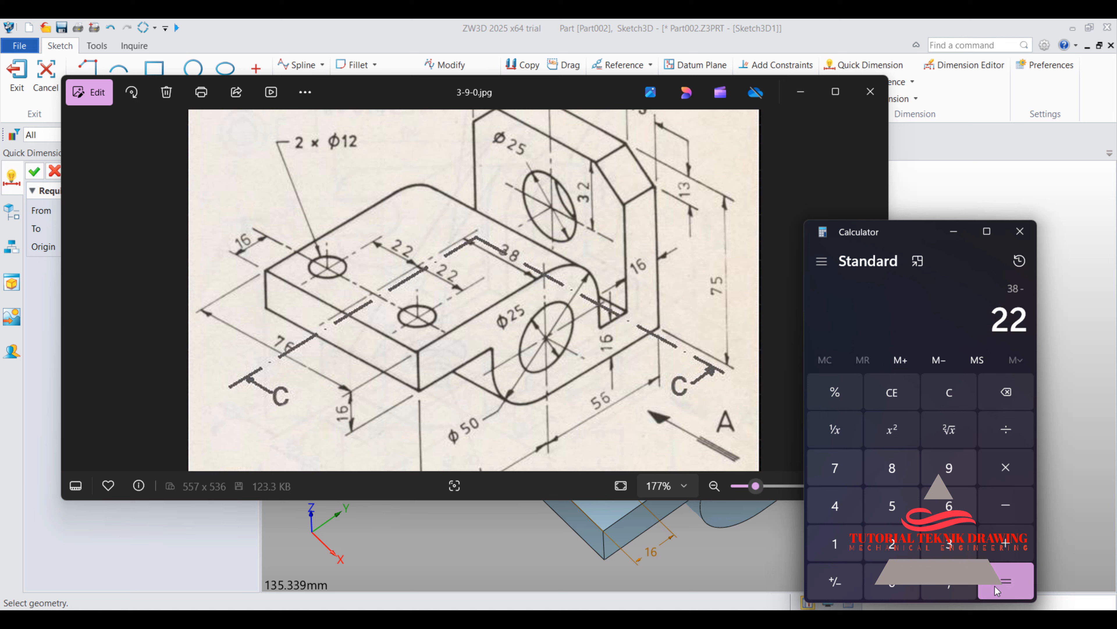
{"action": "left_click", "coordinate": [1005, 580]}
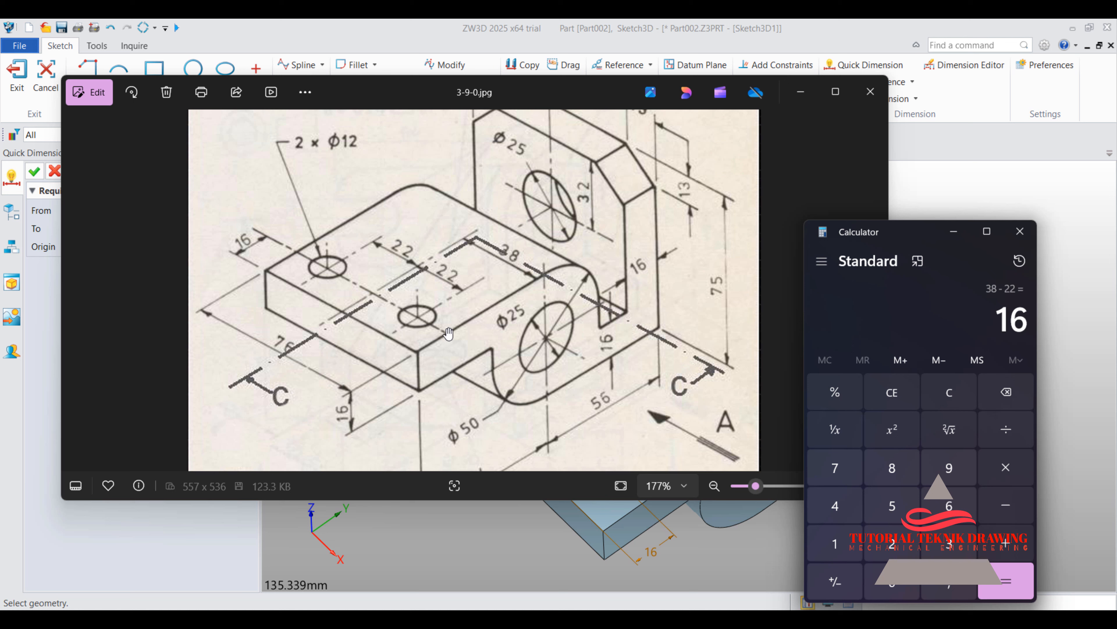
{"action": "left_click", "coordinate": [800, 92]}
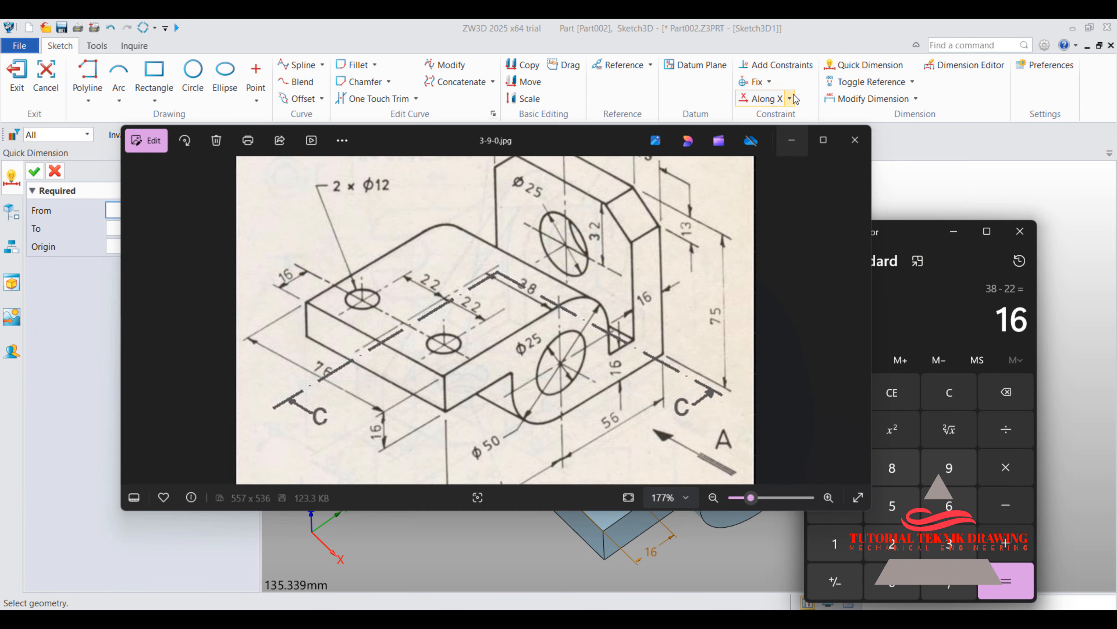
{"action": "left_click", "coordinate": [953, 231]}
- Dimension the +X side circle's centre 16 mm from the arm's adjacent side edge
{"action": "left_click", "coordinate": [607, 473]}
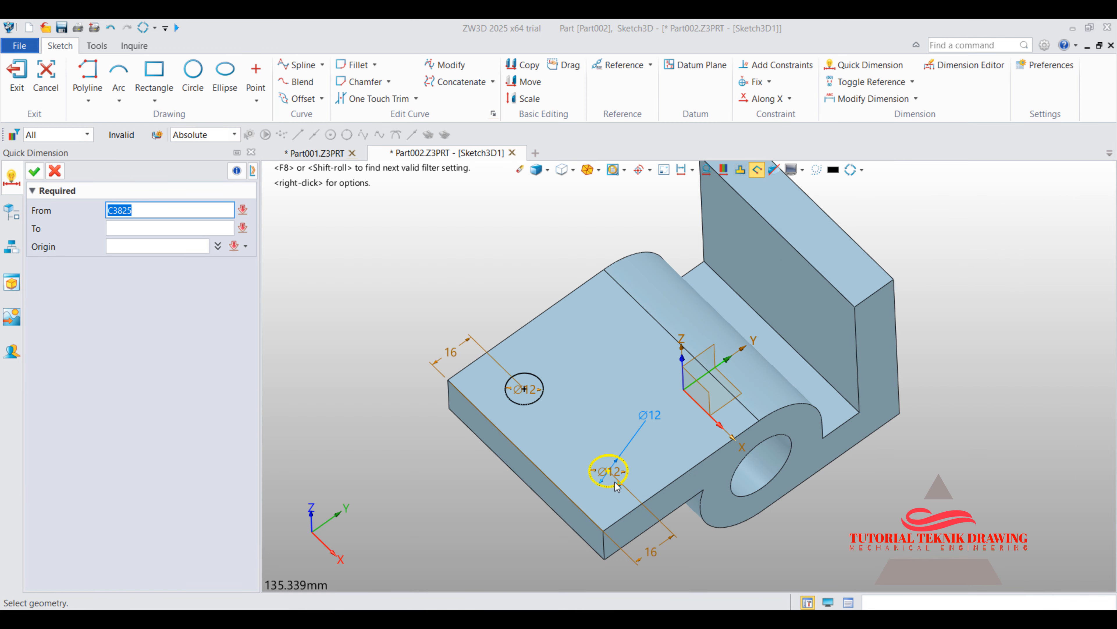
{"action": "left_click", "coordinate": [607, 473]}
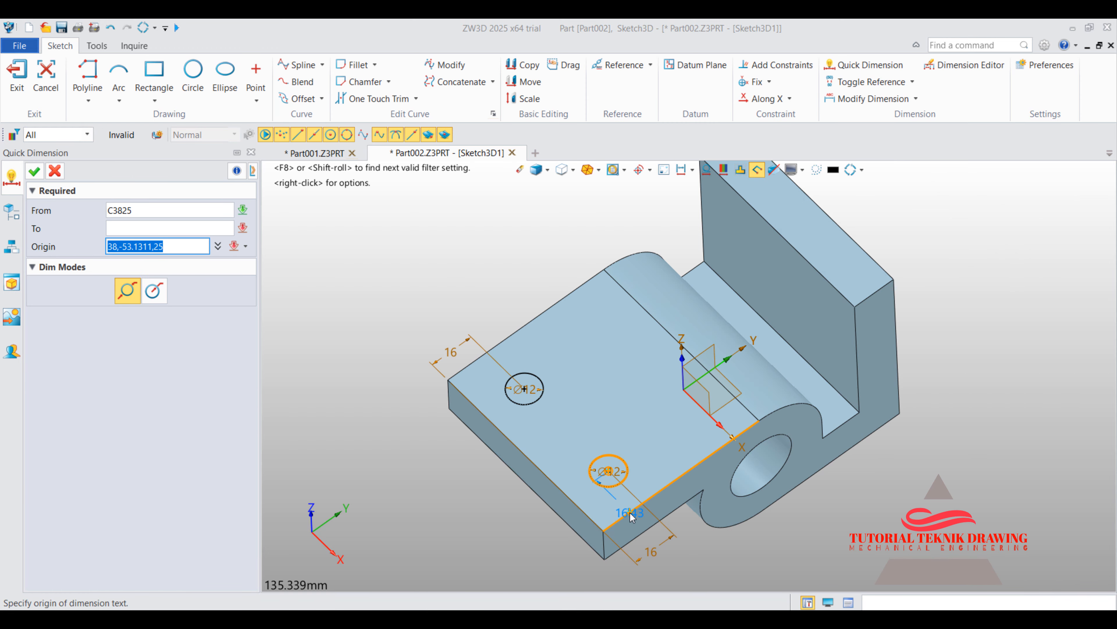
{"action": "left_click", "coordinate": [630, 512]}
{"action": "left_click", "coordinate": [523, 540]}
{"action": "type", "text": "16"}
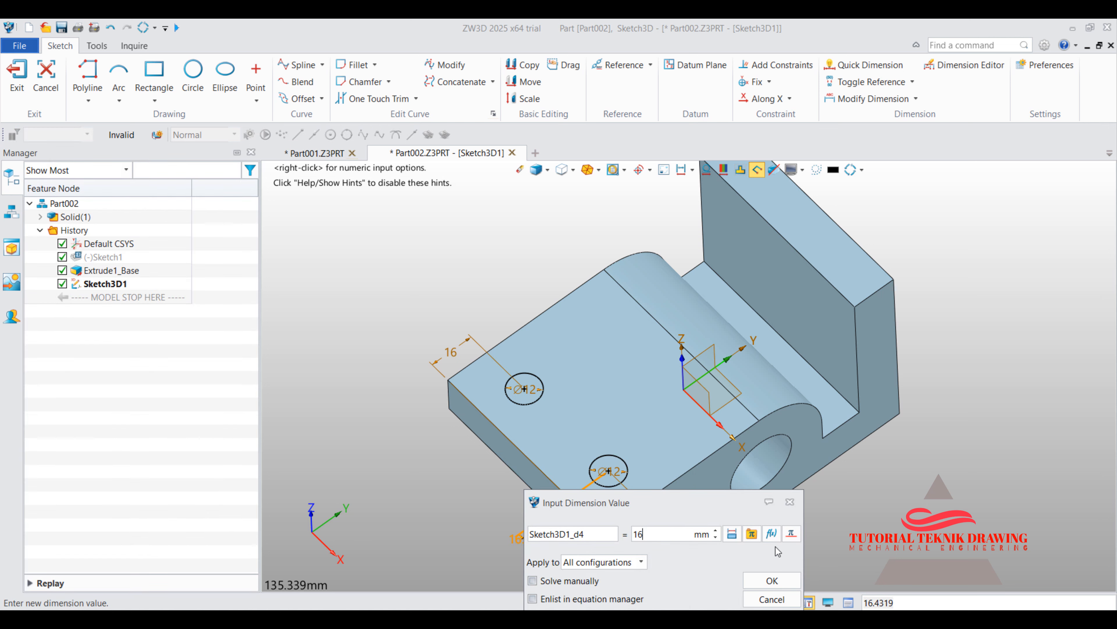
{"action": "key", "text": "Return"}
- Dimension the -X side circle's centre 16 mm from the arm's opposite side edge
{"action": "left_click", "coordinate": [524, 389]}
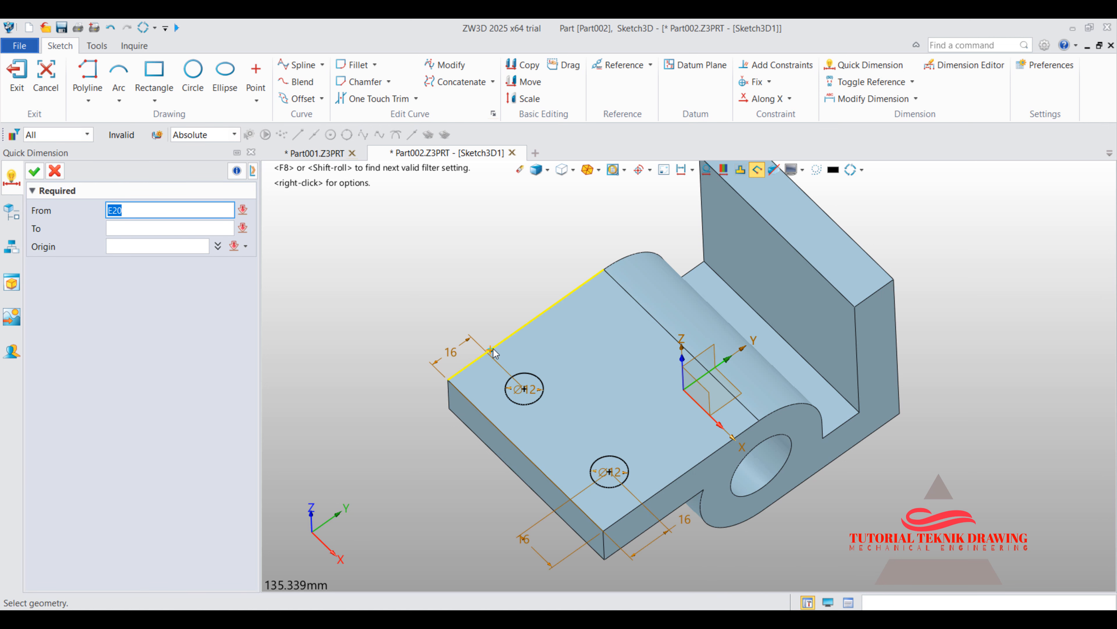
{"action": "left_click", "coordinate": [498, 343]}
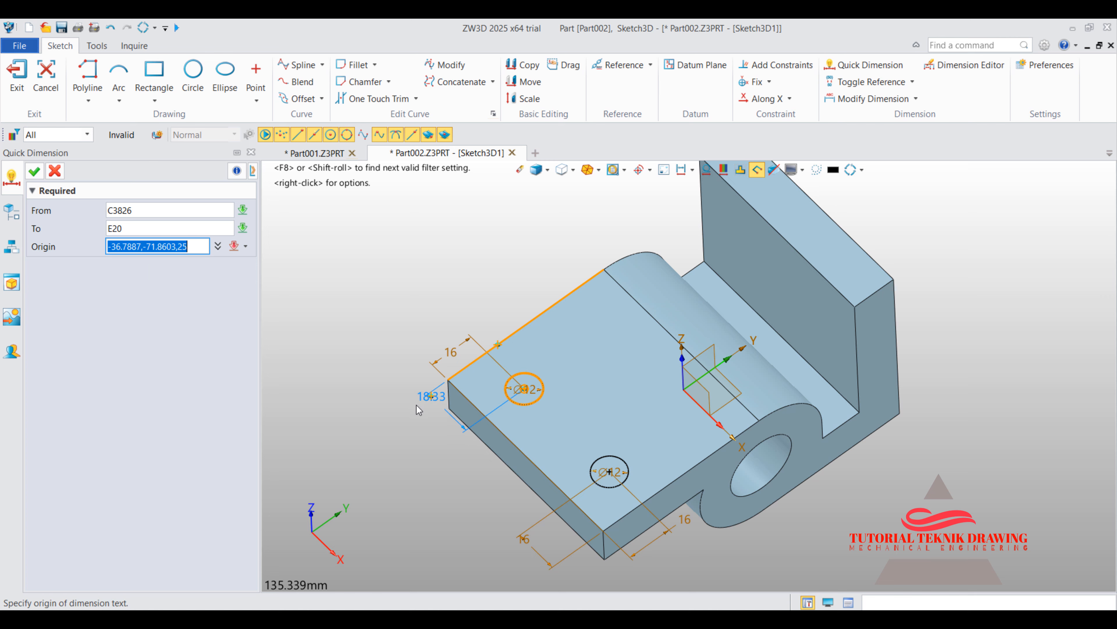
{"action": "left_click", "coordinate": [412, 408]}
{"action": "type", "text": "16"}
{"action": "key", "text": "Return"}
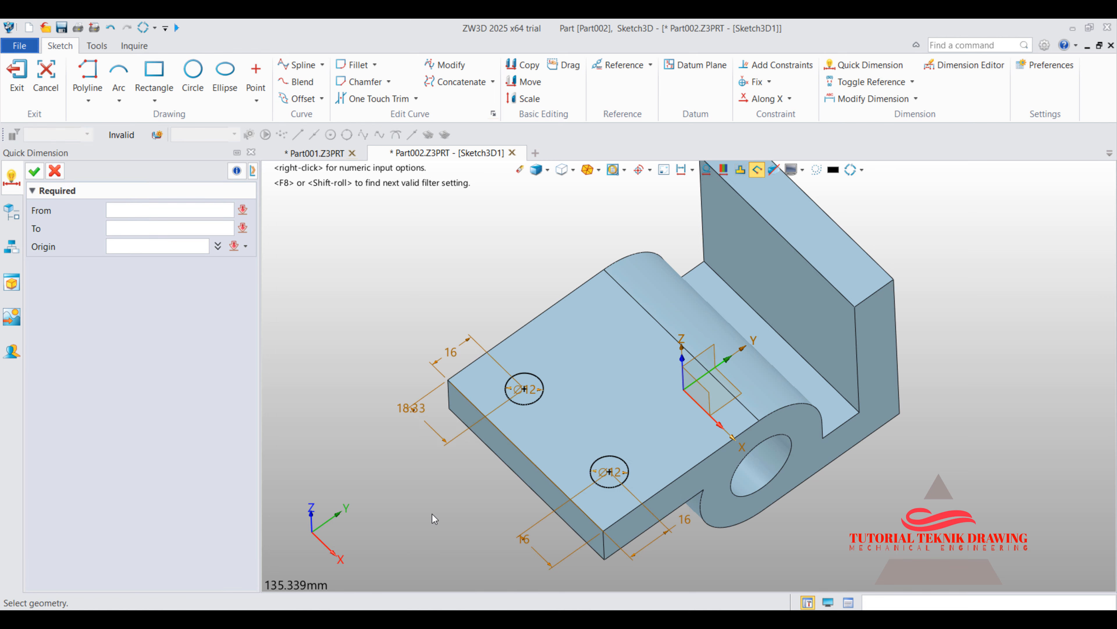
- Finish the sketch and cut both 12 mm circles through the arm with a one-sided 76 mm Extrude removed from the bracket body
{"action": "left_click", "coordinate": [17, 73]}
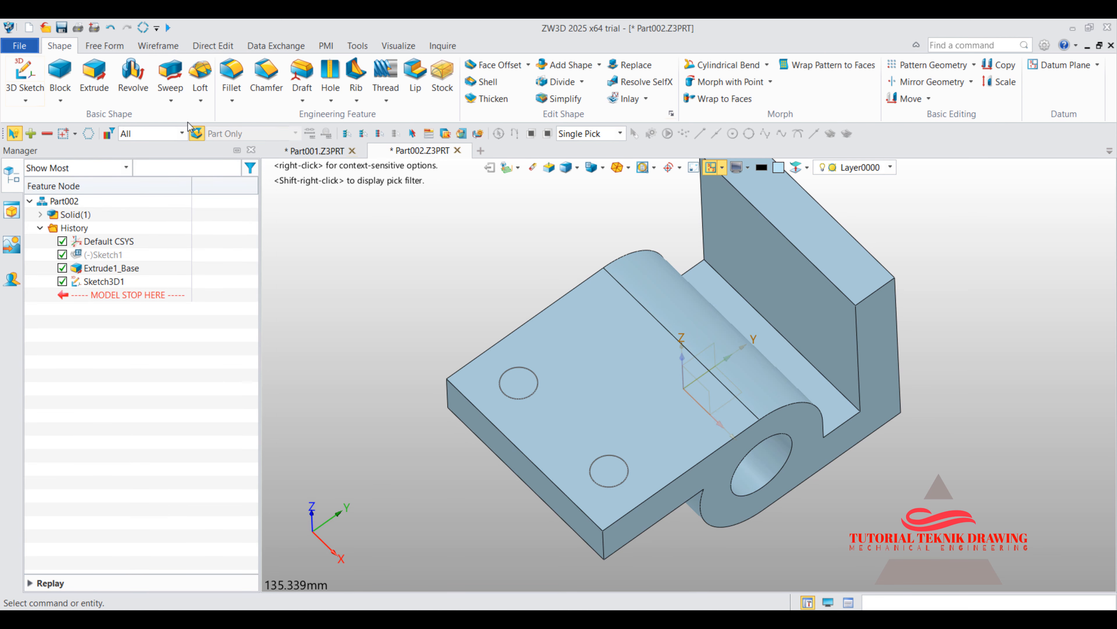
{"action": "left_click", "coordinate": [95, 78]}
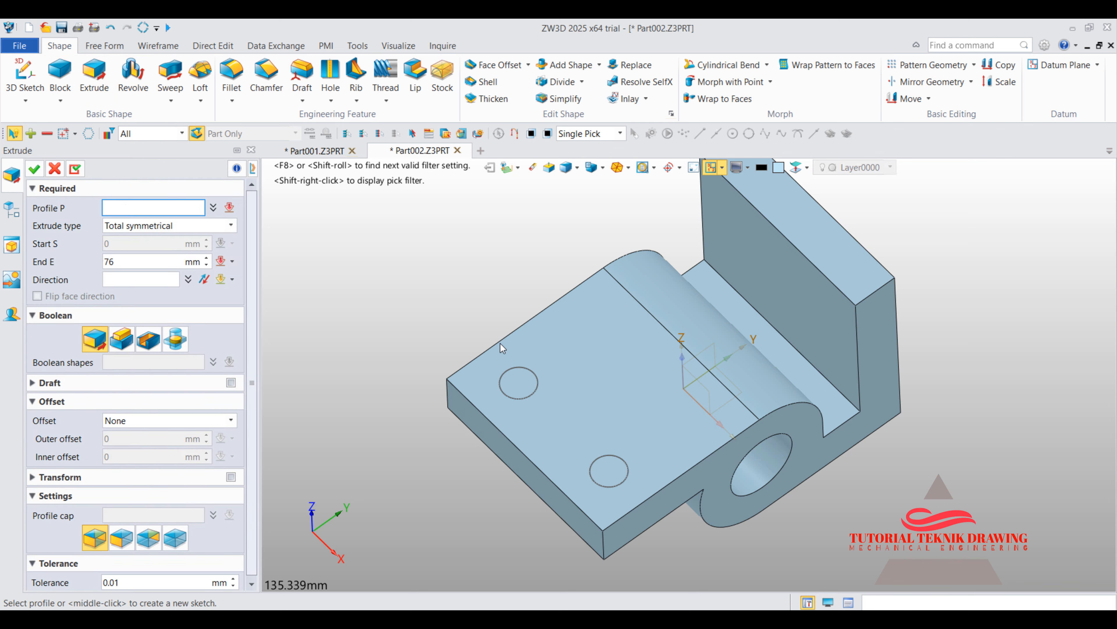
{"action": "left_click", "coordinate": [506, 379]}
{"action": "left_click", "coordinate": [505, 376]}
{"action": "middle_click_drag", "start_coordinate": [470, 331], "coordinate": [470, 265]}
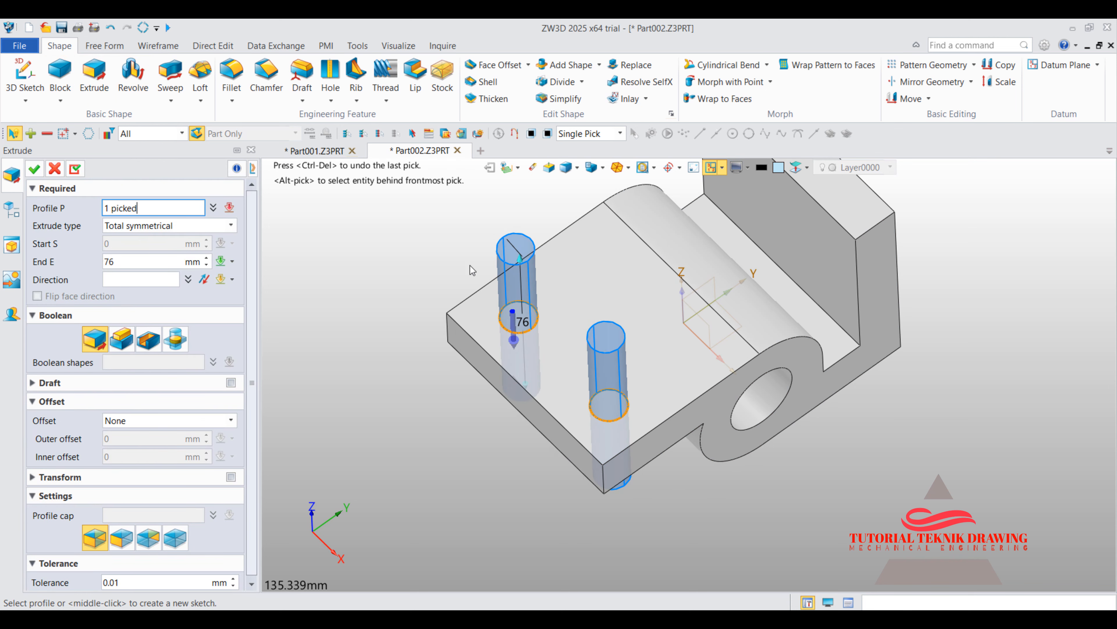
{"action": "right_click_drag", "start_coordinate": [722, 477], "coordinate": [705, 439]}
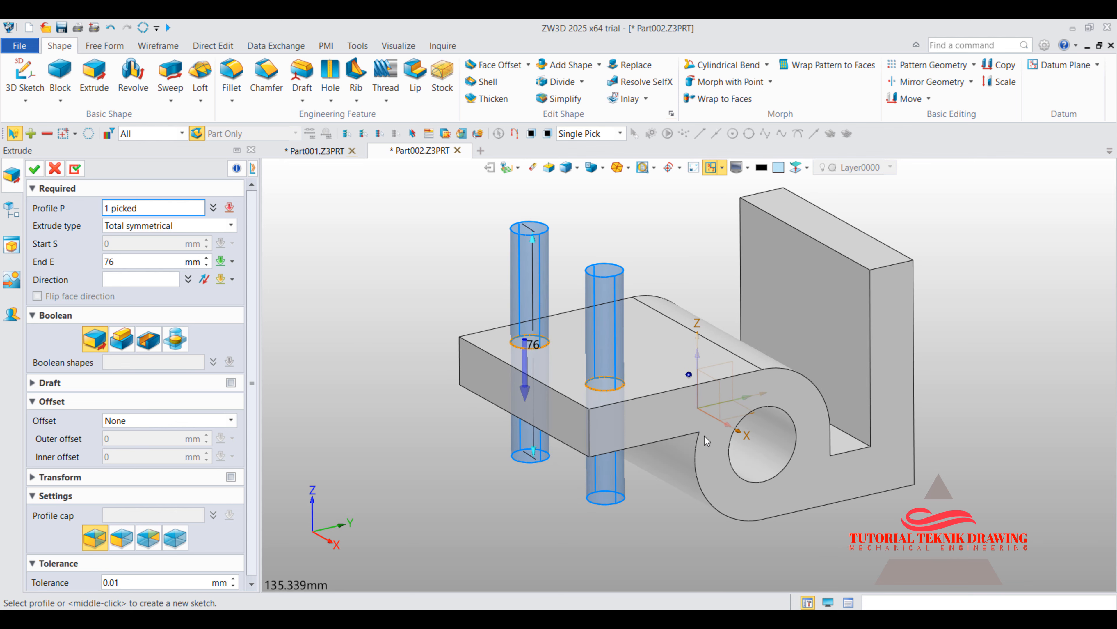
{"action": "left_click", "coordinate": [230, 225]}
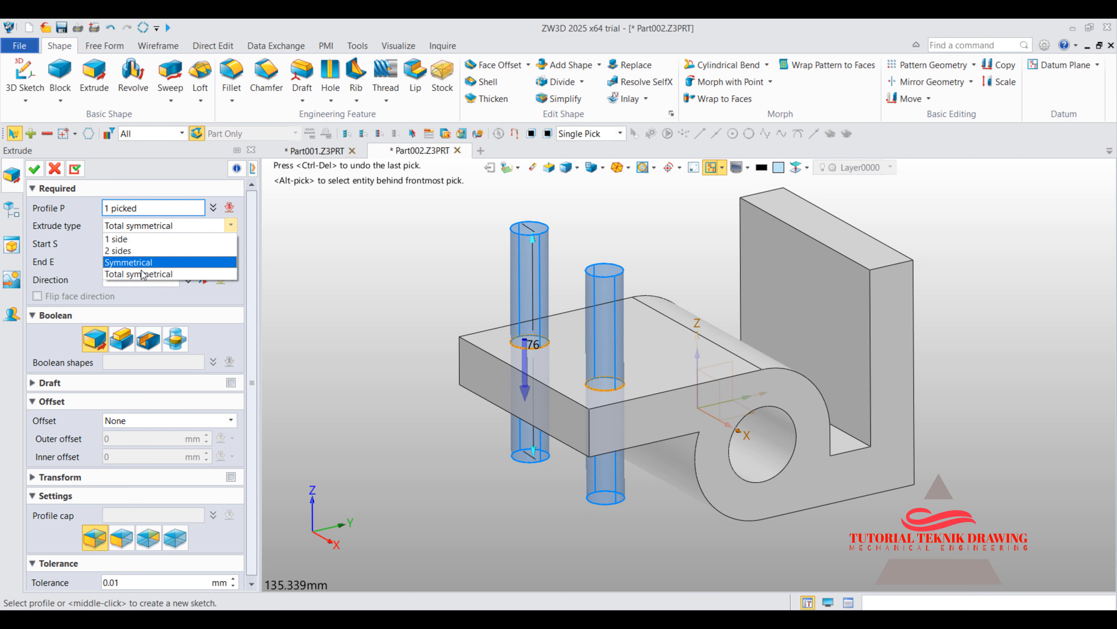
{"action": "left_click", "coordinate": [122, 239]}
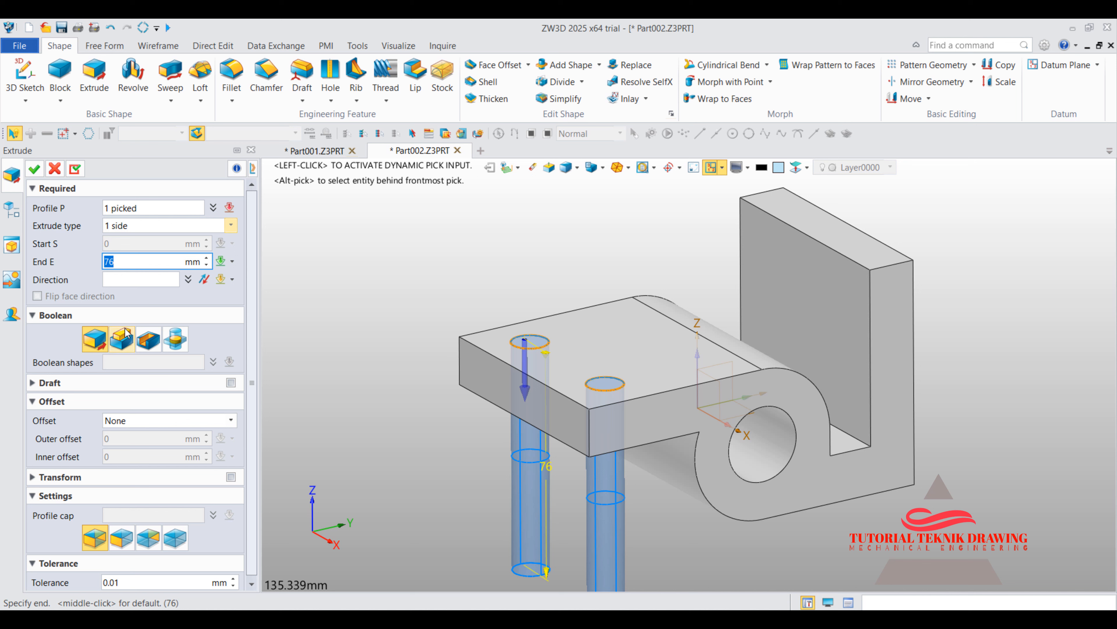
{"action": "left_click", "coordinate": [149, 340]}
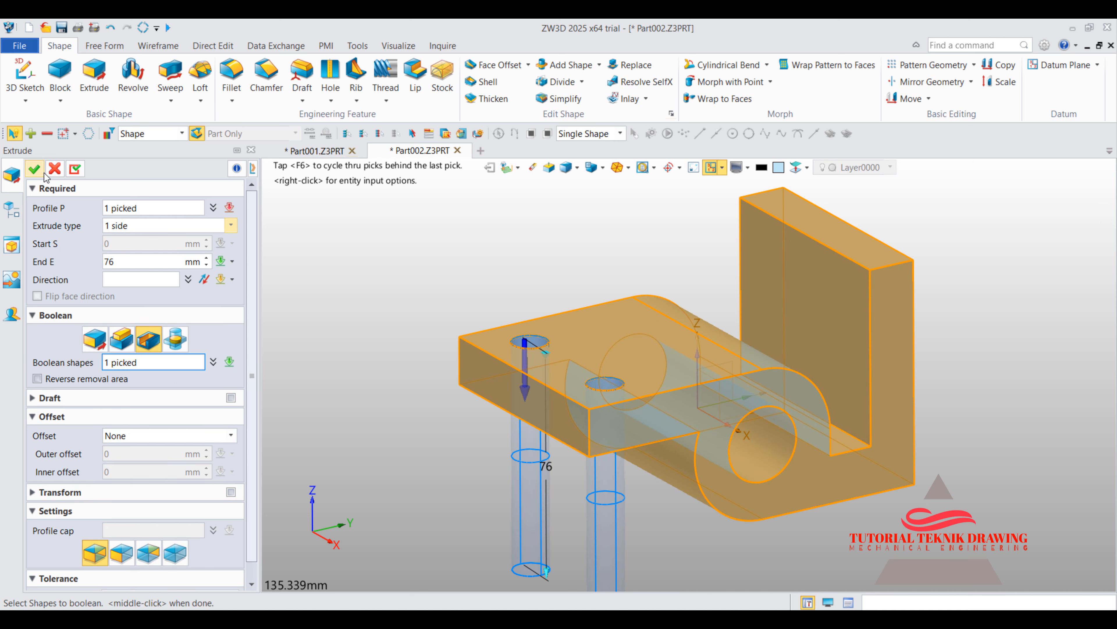
{"action": "left_click", "coordinate": [34, 169]}
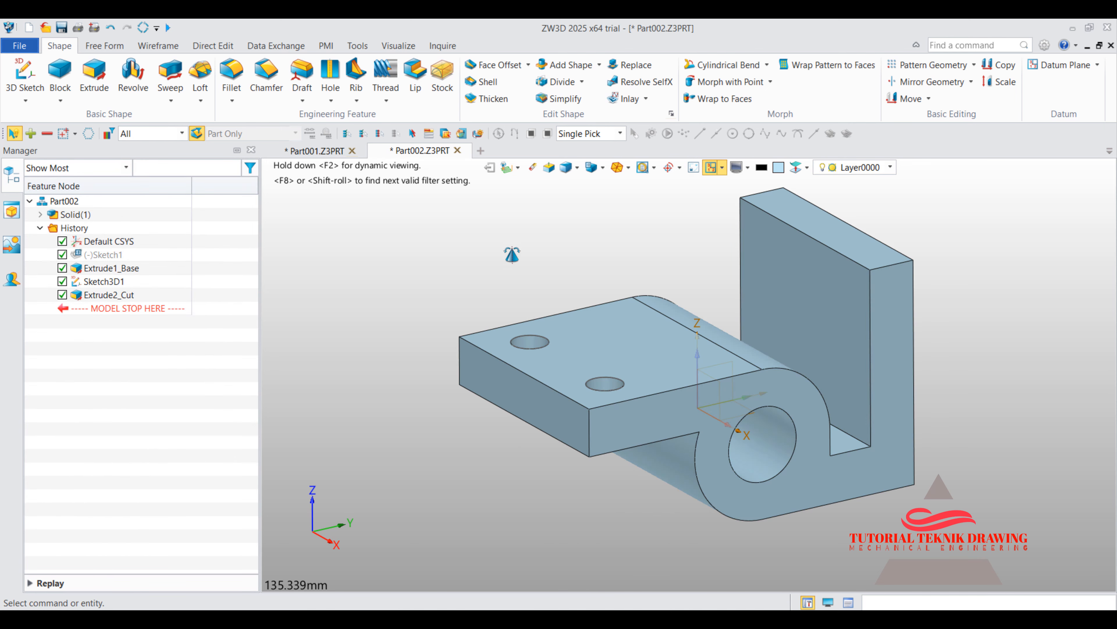
{"action": "right_click_drag", "start_coordinate": [512, 255], "coordinate": [542, 219]}
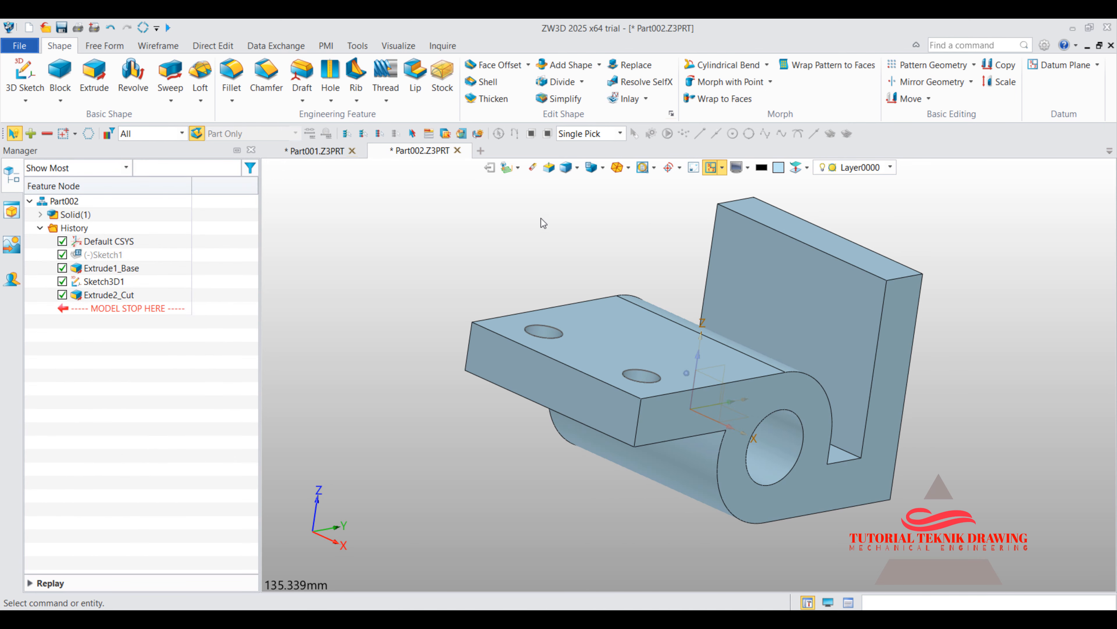
- Start a new 3D sketch and set the Circle tool's diameter to 25 mm, as given in the reference drawing
{"action": "right_click_drag", "start_coordinate": [743, 387], "coordinate": [3, 229]}
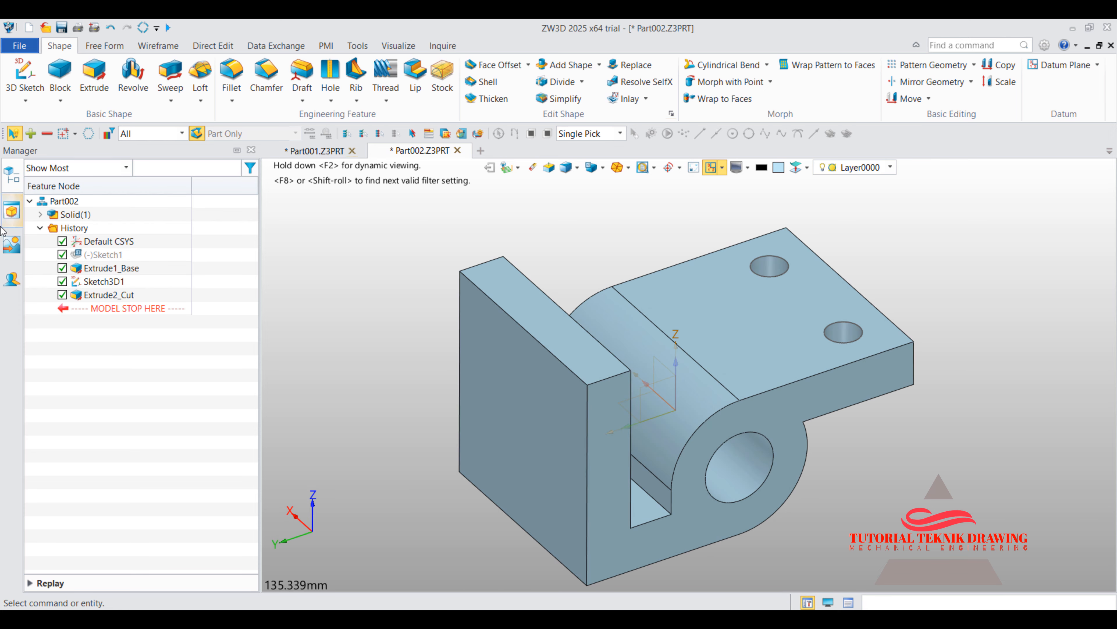
{"action": "left_click", "coordinate": [27, 102]}
{"action": "left_click", "coordinate": [50, 142]}
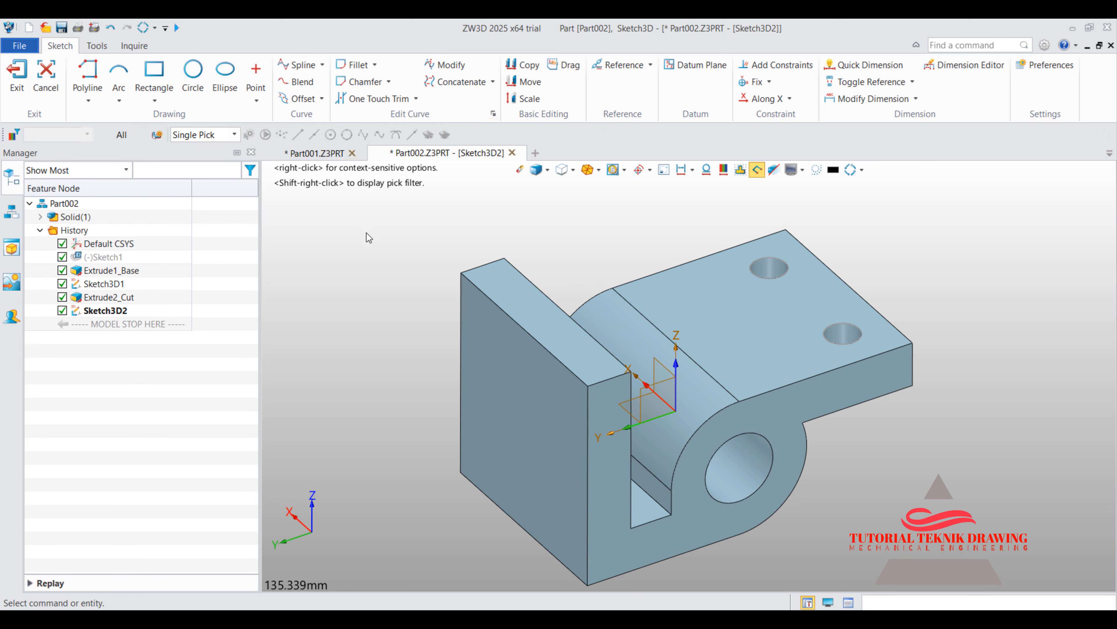
{"action": "left_click", "coordinate": [191, 71]}
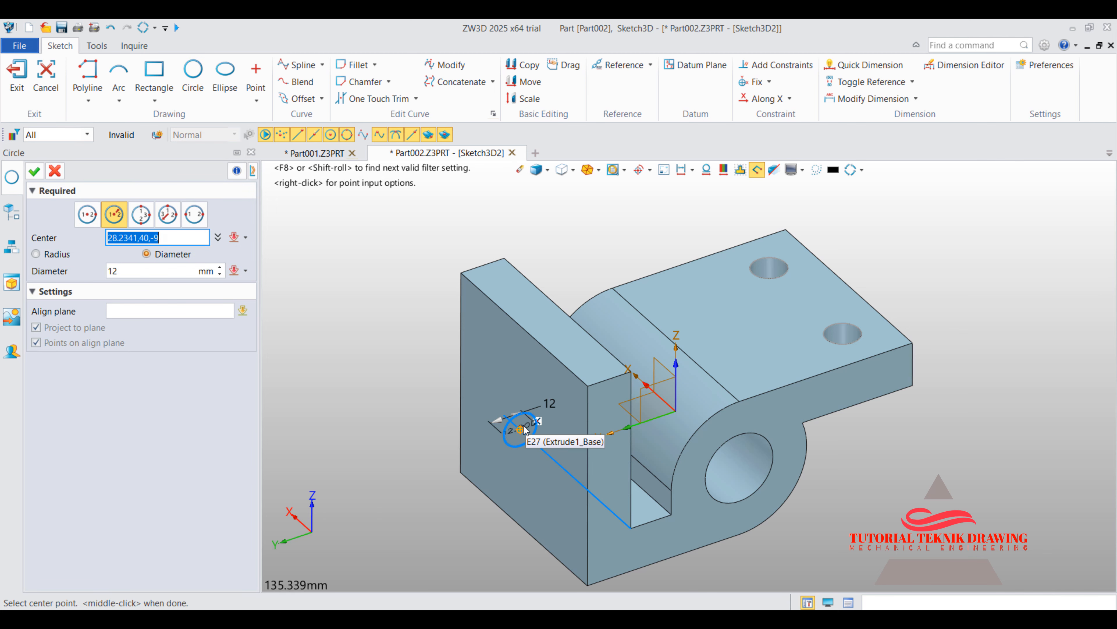
{"action": "key", "text": "alt+Tab"}
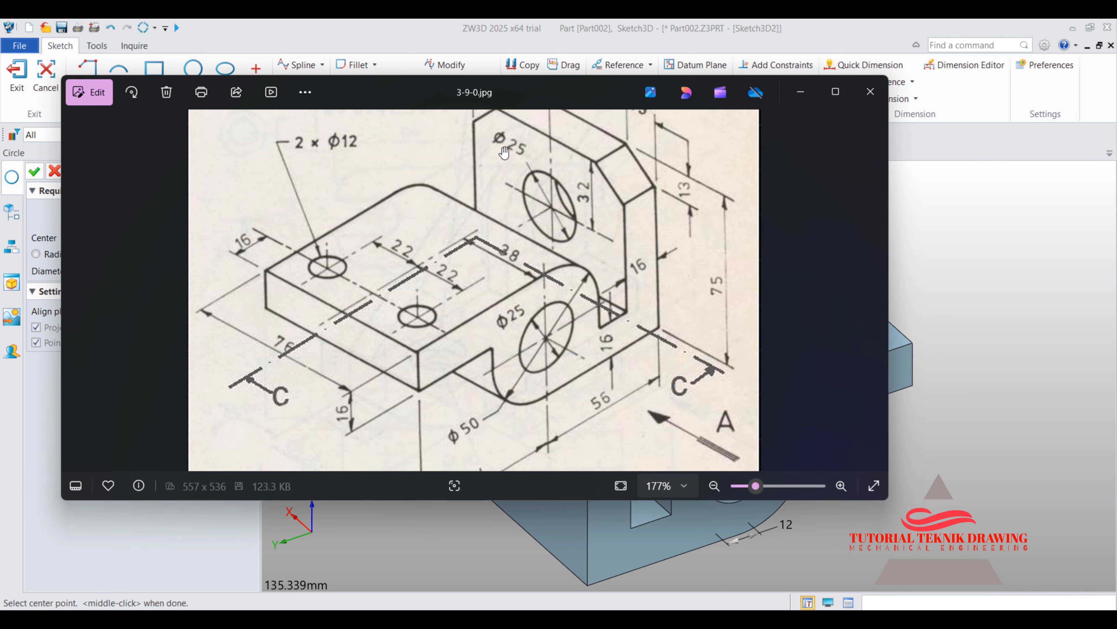
{"action": "left_click", "coordinate": [800, 92]}
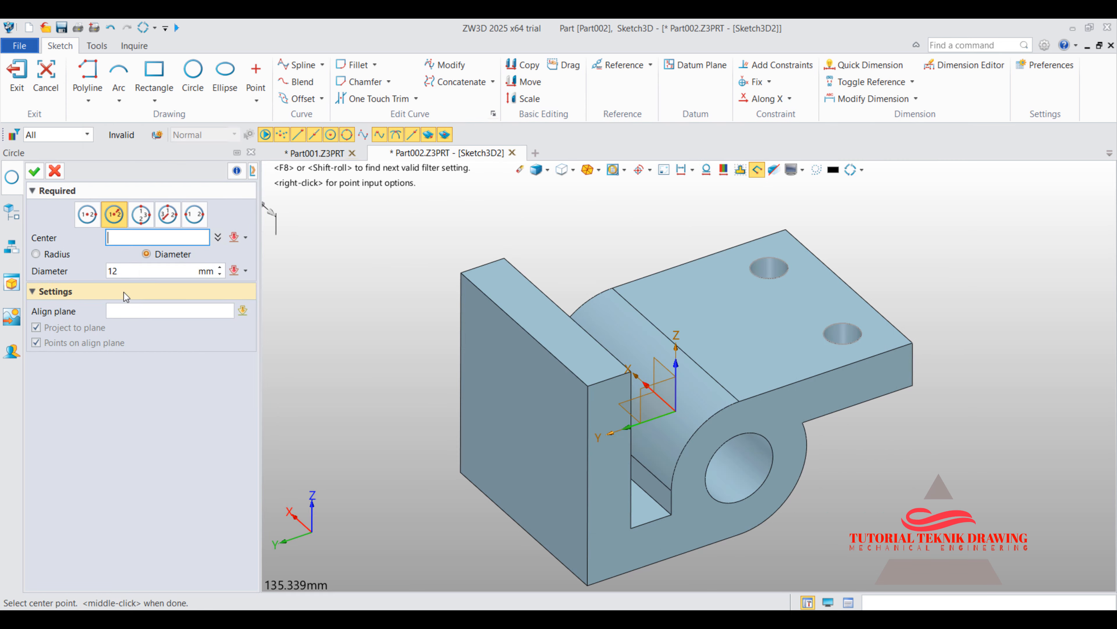
{"action": "left_click", "coordinate": [108, 270]}
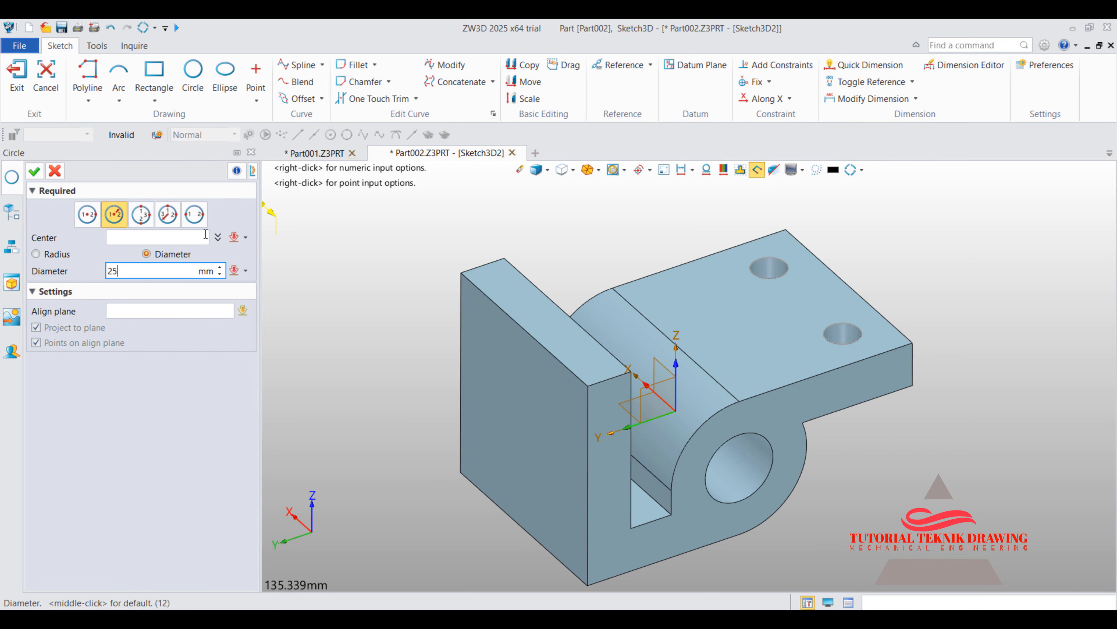
{"action": "key", "text": "Return"}
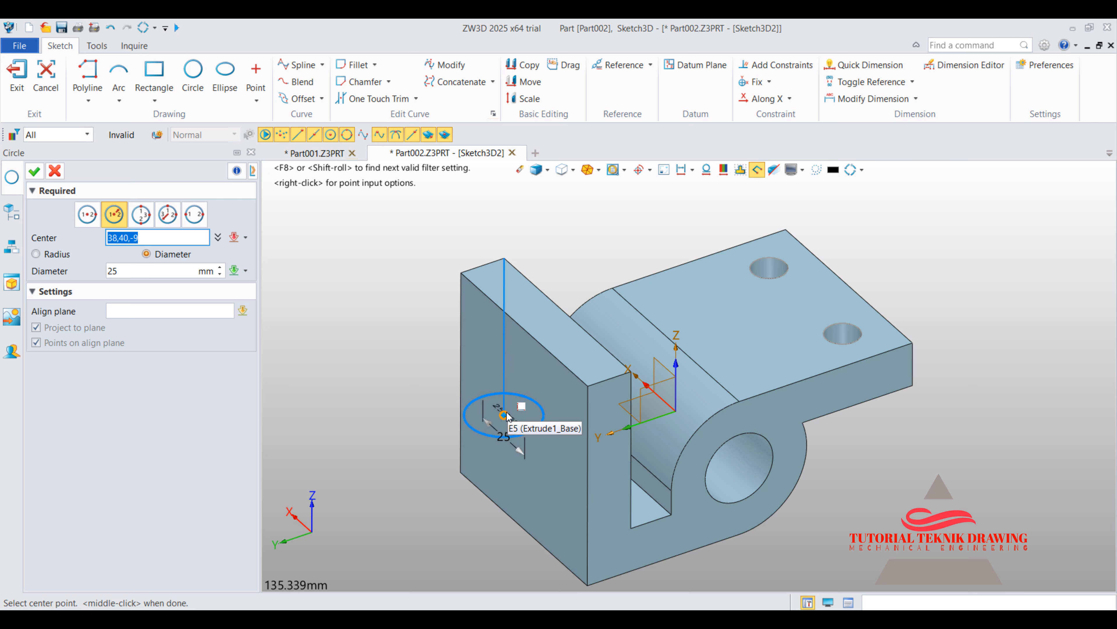
- Try to place a 25 mm circle on the upright plate's outer face and dimension it from the plate's top edge
{"action": "left_click", "coordinate": [504, 415]}
{"action": "left_click", "coordinate": [34, 171]}
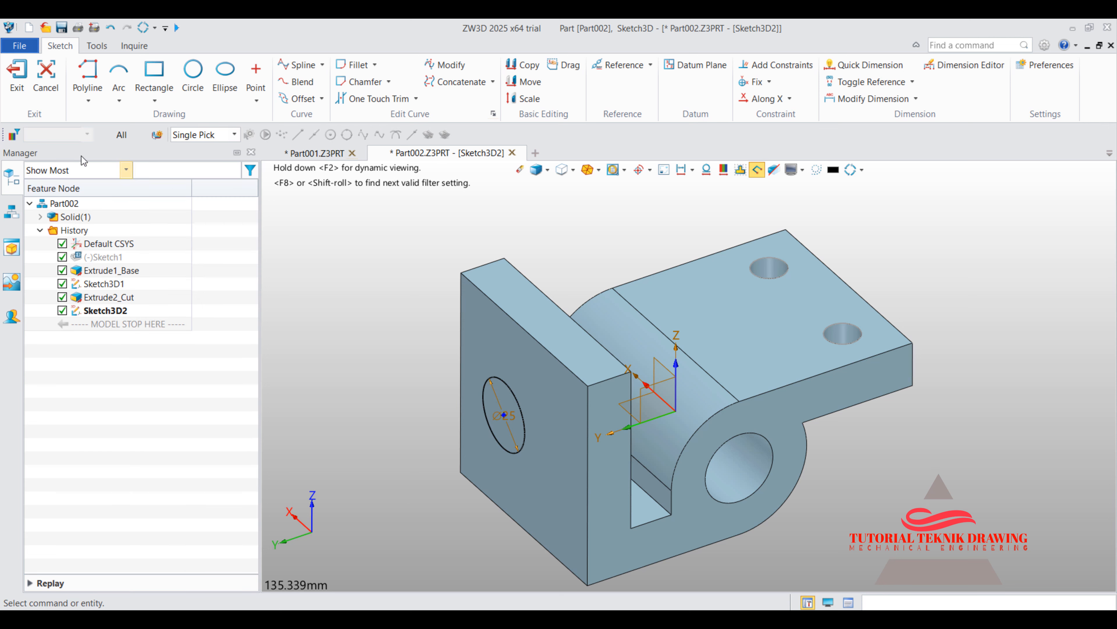
{"action": "key", "text": "alt+Tab"}
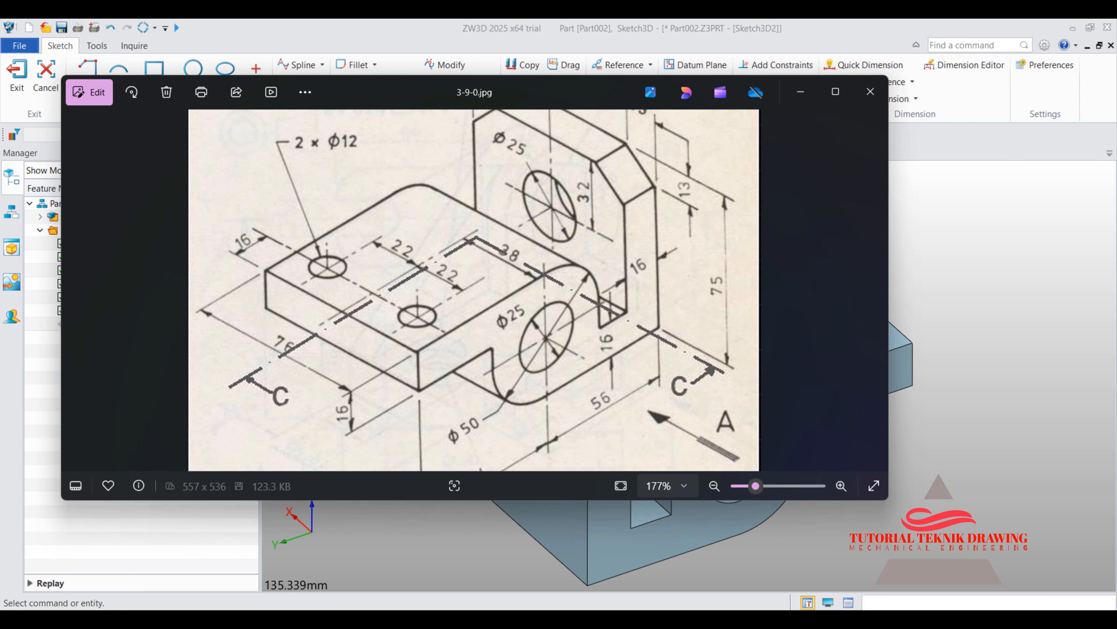
{"action": "scroll", "coordinate": [592, 223], "scroll_direction": "up", "scroll_amount": 3}
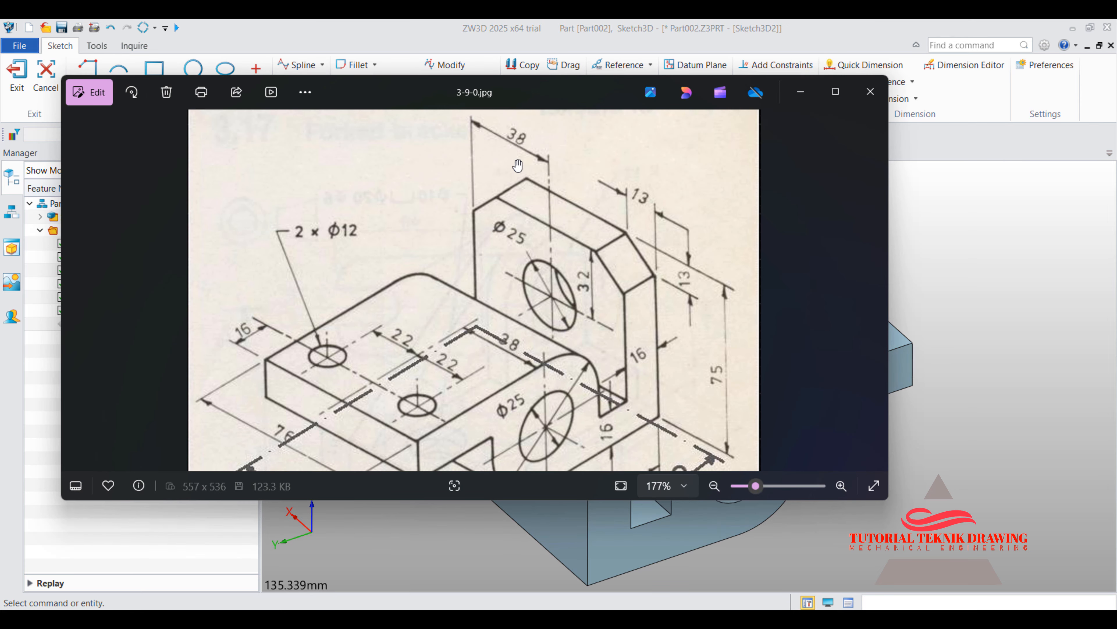
{"action": "left_click", "coordinate": [801, 90]}
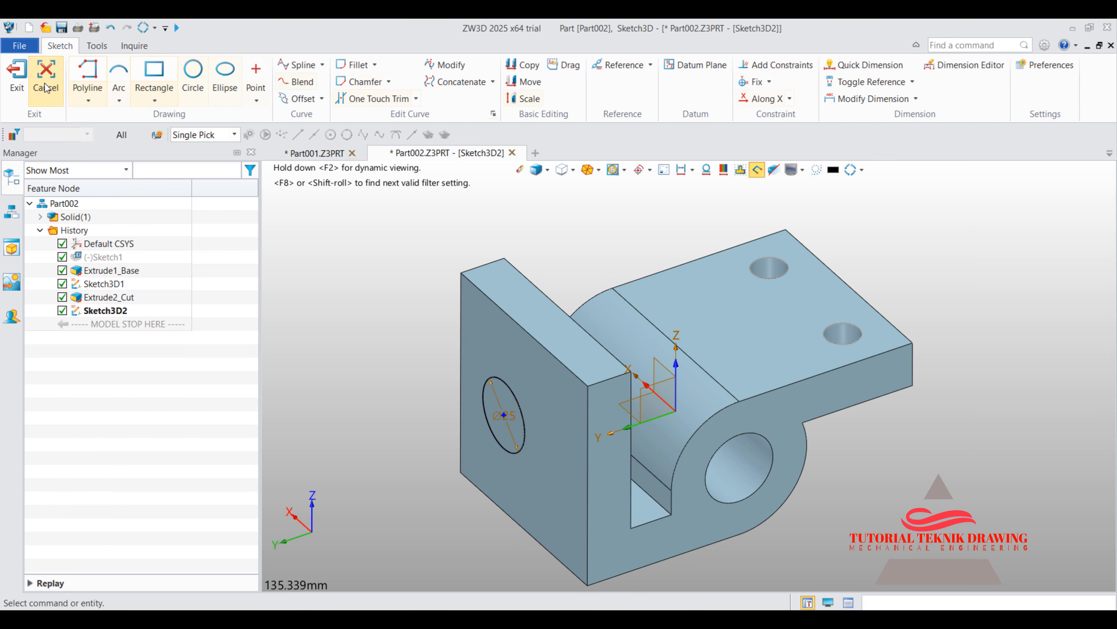
{"action": "left_click", "coordinate": [864, 65]}
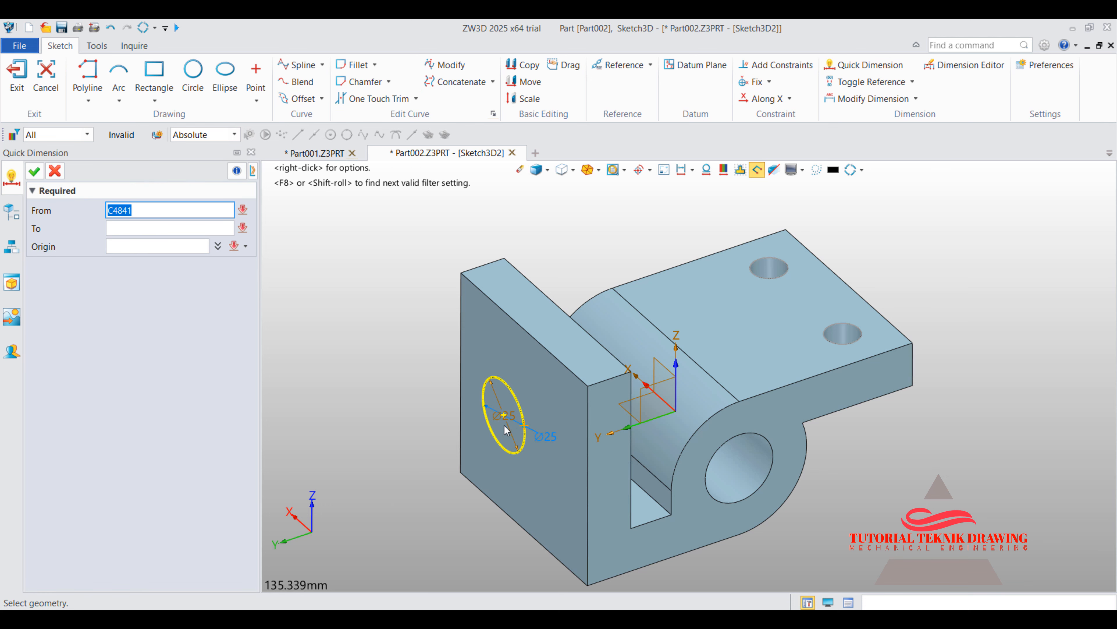
{"action": "left_click", "coordinate": [539, 343]}
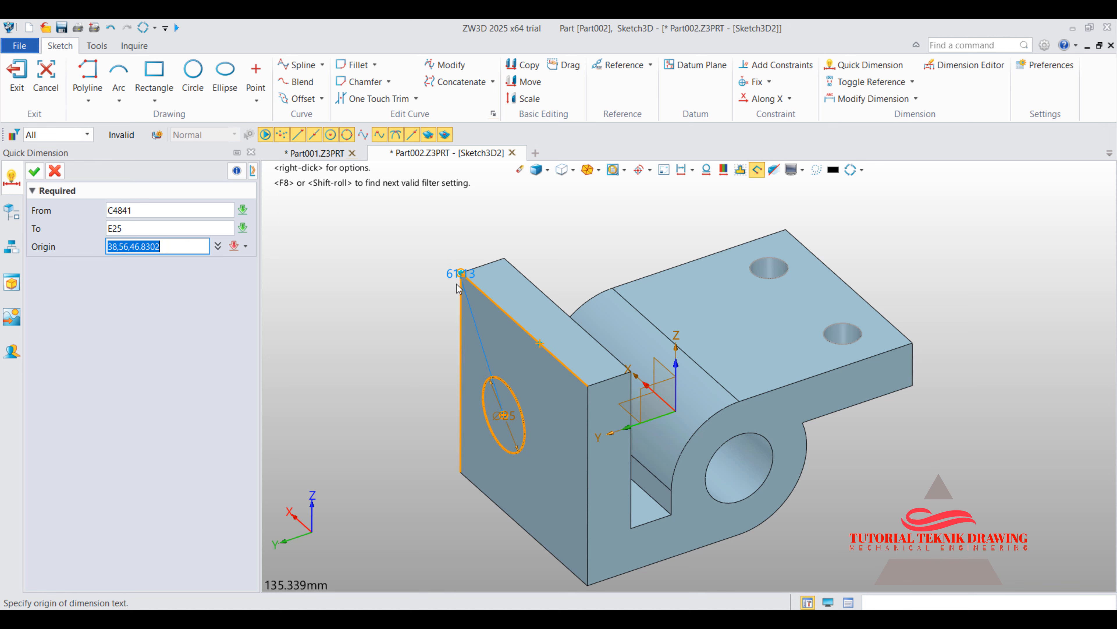
{"action": "mouse_move", "coordinate": [398, 320]}
{"action": "right_mouse_down"}
{"action": "mouse_move", "coordinate": [379, 329]}
{"action": "mouse_move", "coordinate": [409, 309]}
{"action": "right_mouse_up"}
{"action": "left_click", "coordinate": [54, 170]}
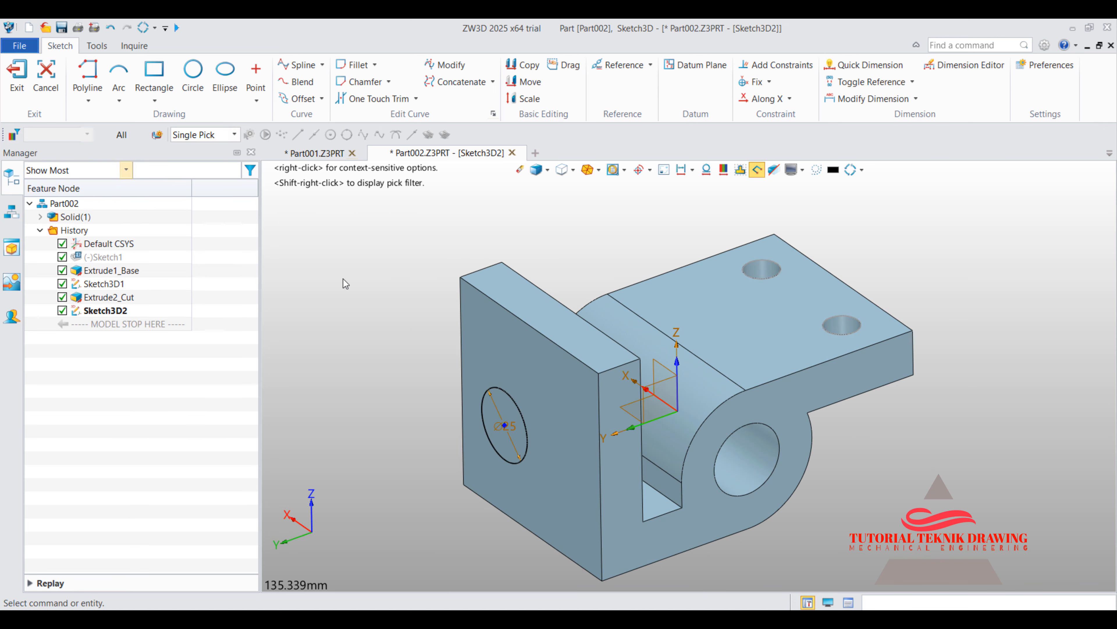
{"action": "key", "text": "ctrl+z"}
{"action": "key", "text": "ctrl+z"}
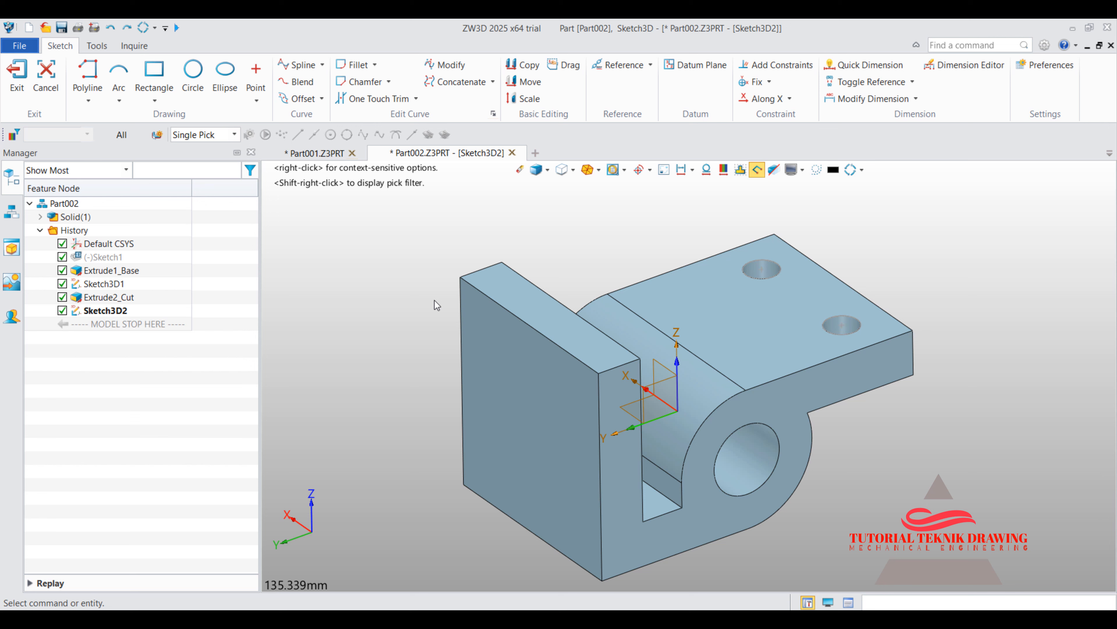
- Place a 25 mm diameter circle near the middle of the upright plate's outer face
{"action": "left_click", "coordinate": [192, 74]}
{"action": "right_click_drag", "start_coordinate": [441, 386], "coordinate": [432, 400]}
{"action": "mouse_move", "coordinate": [472, 284]}
{"action": "right_mouse_down"}
{"action": "mouse_move", "coordinate": [456, 313]}
{"action": "mouse_move", "coordinate": [389, 319]}
{"action": "mouse_move", "coordinate": [455, 284]}
{"action": "right_mouse_up"}
{"action": "left_click", "coordinate": [500, 443]}
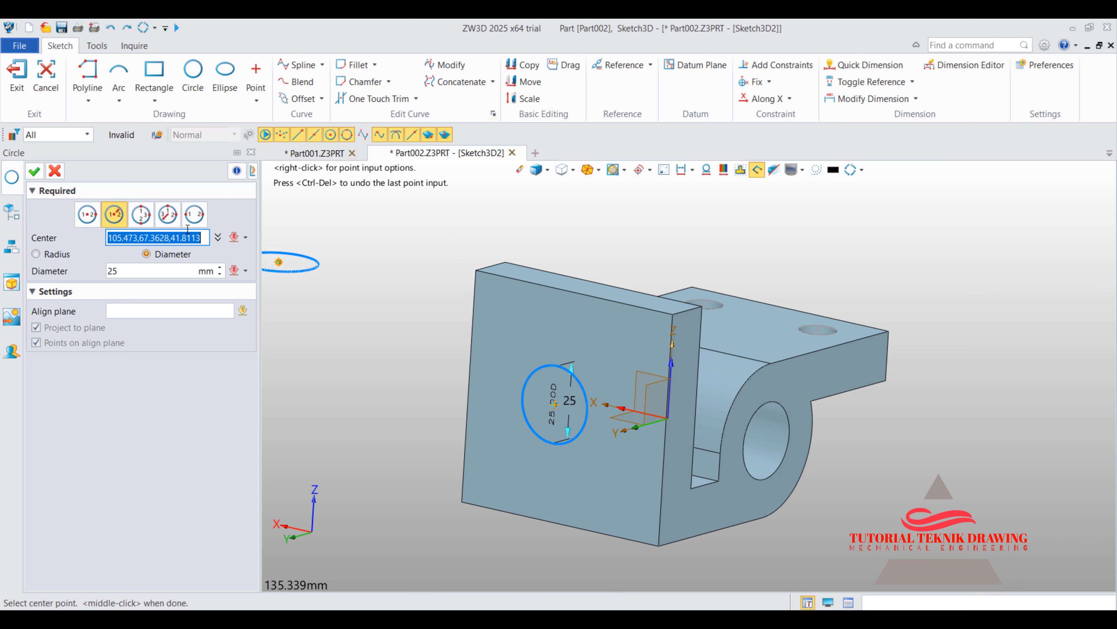
{"action": "left_click", "coordinate": [35, 171]}
- Dimension the 25 mm circle's centre 32 mm below the upright plate's top edge, following the reference drawing
{"action": "left_click", "coordinate": [865, 65]}
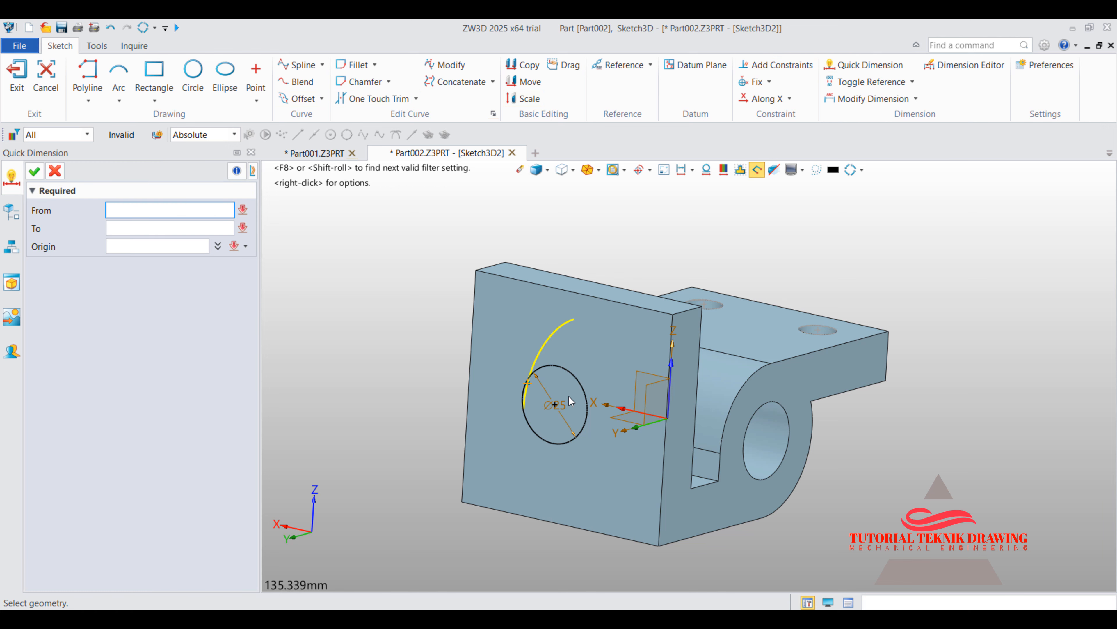
{"action": "left_click", "coordinate": [556, 407]}
{"action": "left_click", "coordinate": [571, 291]}
{"action": "left_click", "coordinate": [391, 304]}
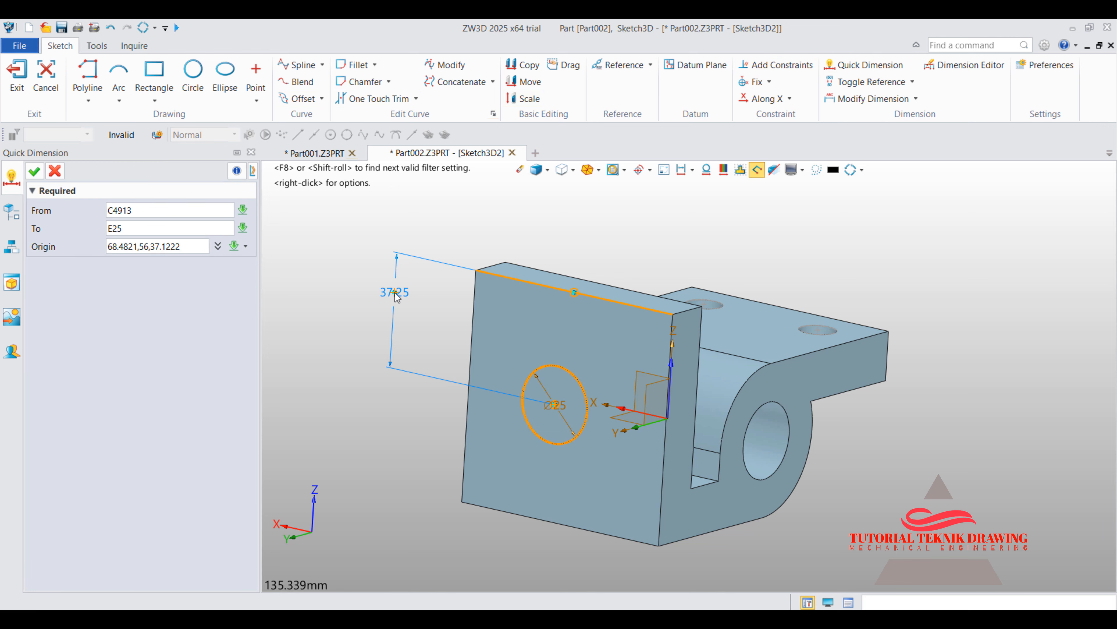
{"action": "key", "text": "alt+Tab"}
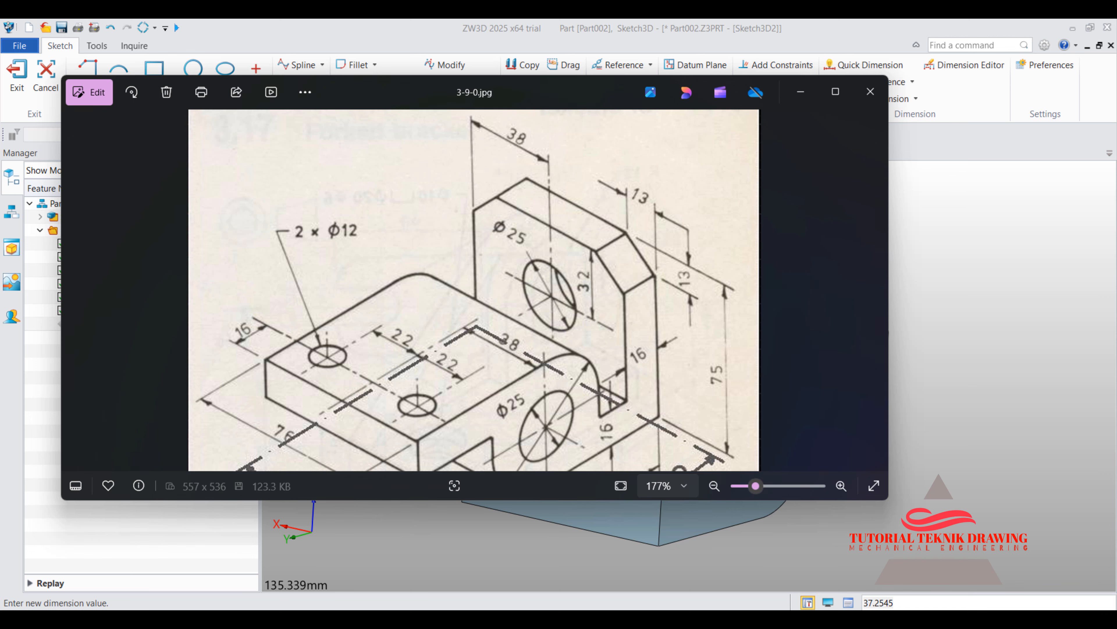
{"action": "key", "text": "alt+Tab"}
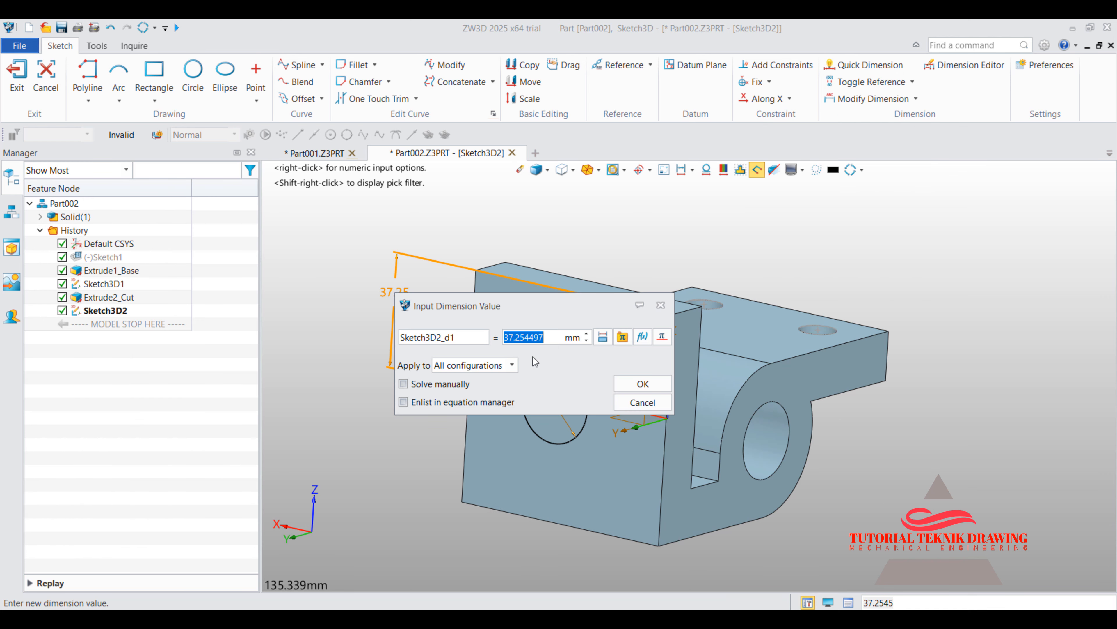
{"action": "type", "text": "32"}
{"action": "left_click", "coordinate": [642, 383]}
- Dimension the 25 mm circle's centre 38 mm from the upright plate's +X side edge, following the reference drawing
{"action": "key", "text": "alt+Tab"}
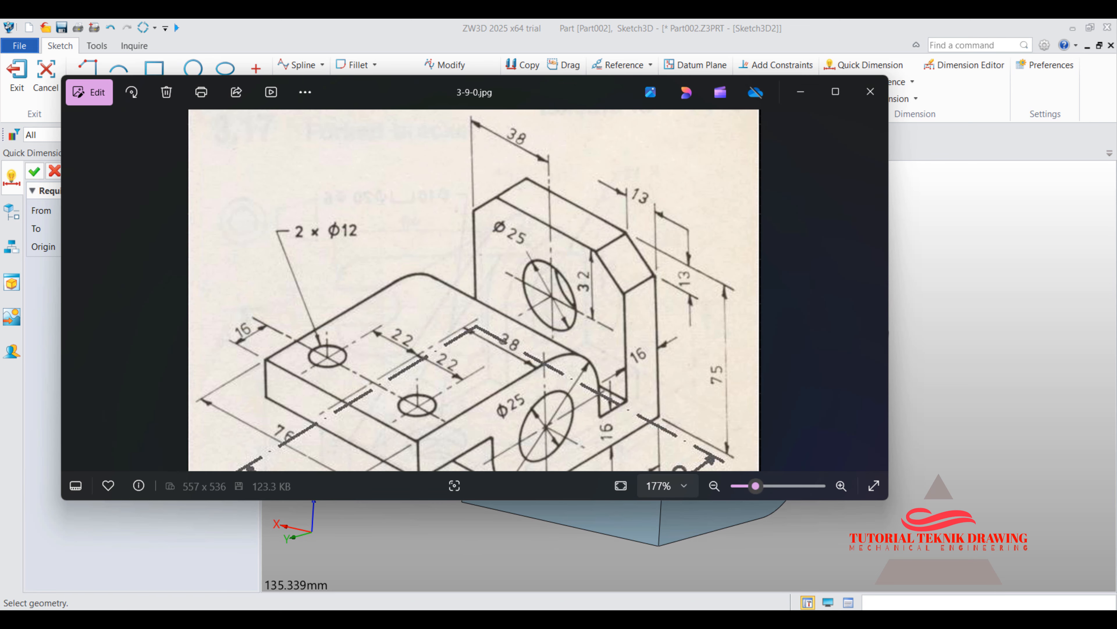
{"action": "key", "text": "alt+Tab"}
{"action": "left_click", "coordinate": [564, 399]}
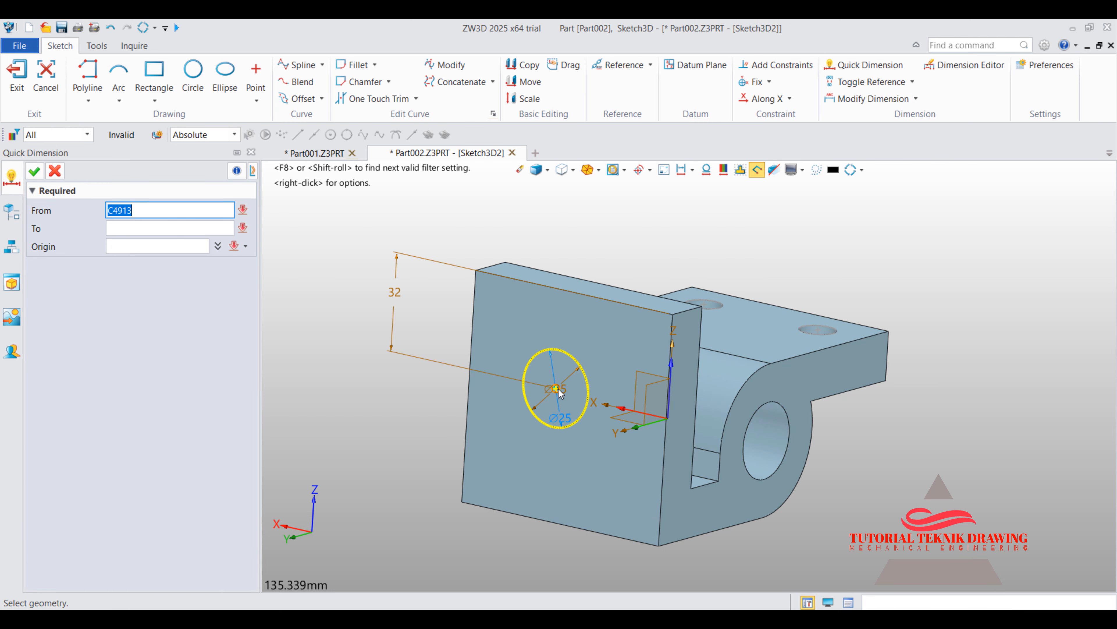
{"action": "left_click", "coordinate": [470, 348]}
{"action": "left_click", "coordinate": [513, 215]}
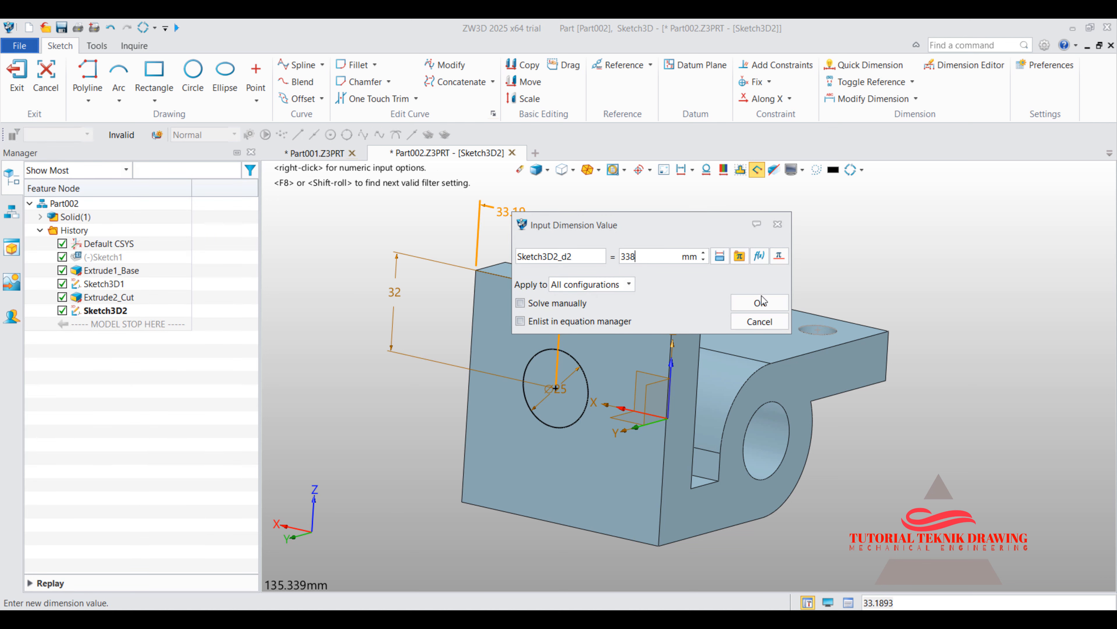
{"action": "type", "text": "38"}
{"action": "left_click", "coordinate": [755, 303]}
{"action": "middle_click_drag", "start_coordinate": [695, 247], "coordinate": [550, 235]}
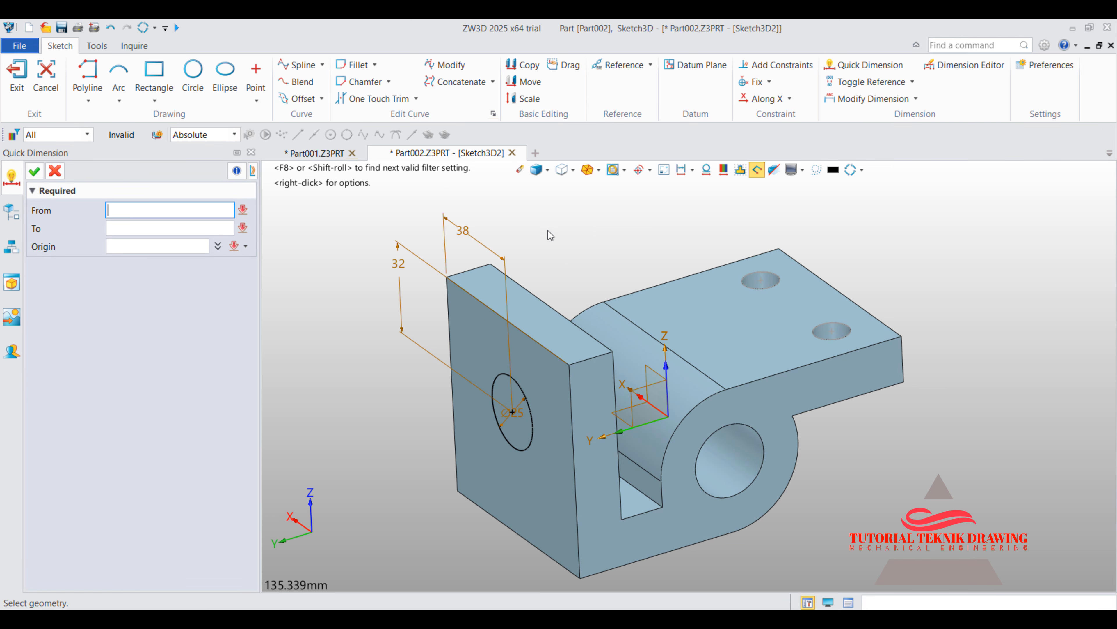
- Finish the sketch and cut its 25 mm circle through the upright plate with a one-sided 24.5 mm Extrude that removes material
{"action": "left_click", "coordinate": [13, 106]}
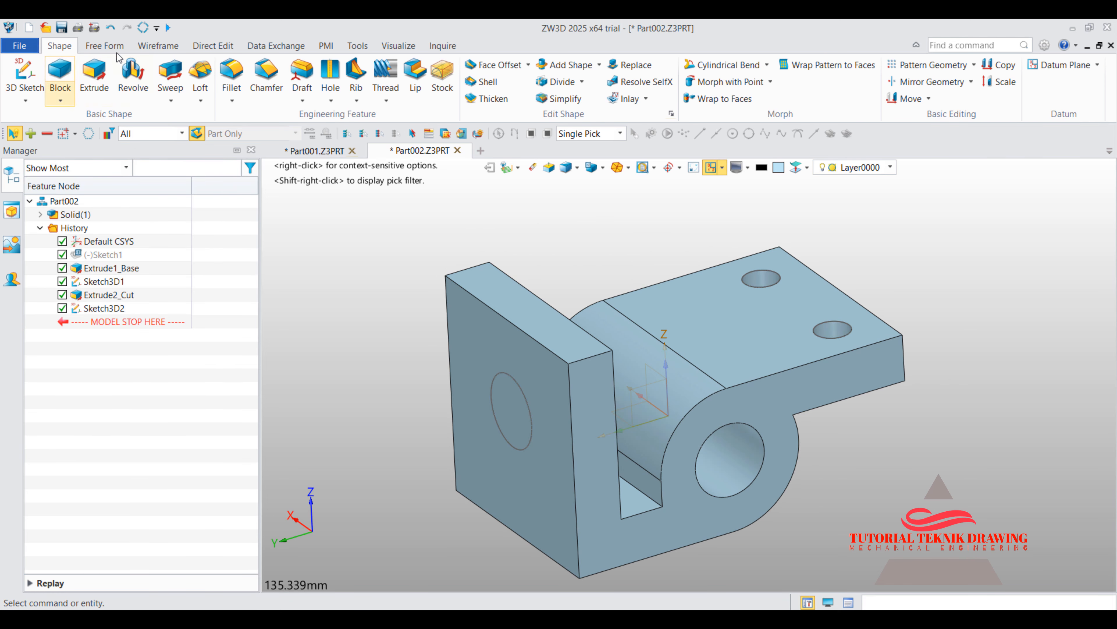
{"action": "left_click", "coordinate": [89, 75]}
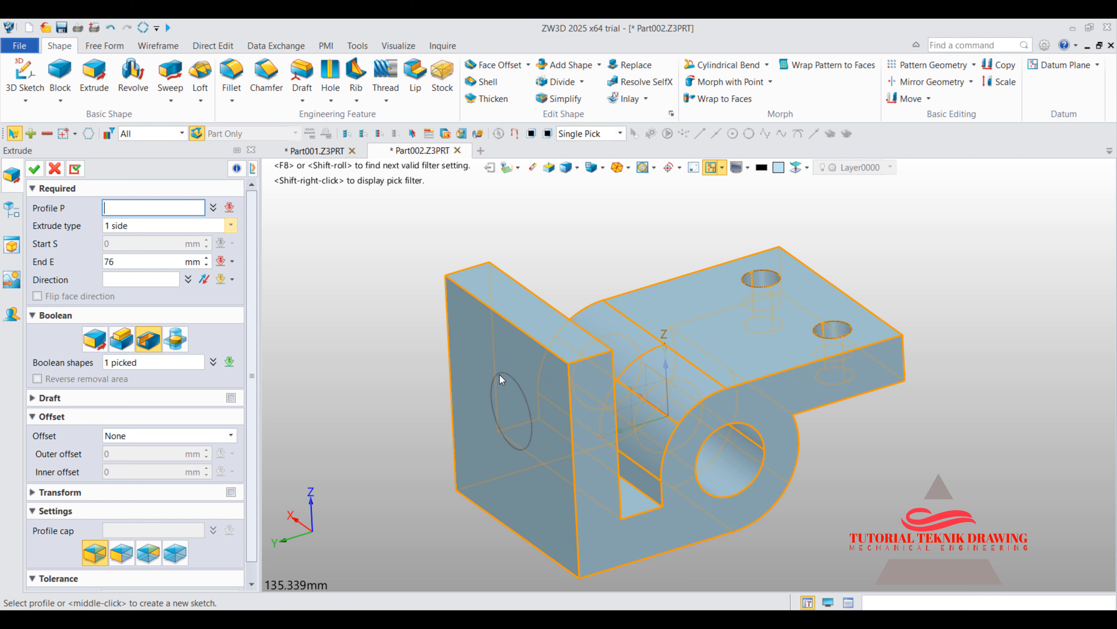
{"action": "left_click", "coordinate": [525, 394]}
{"action": "right_click_drag", "start_coordinate": [480, 216], "coordinate": [467, 208]}
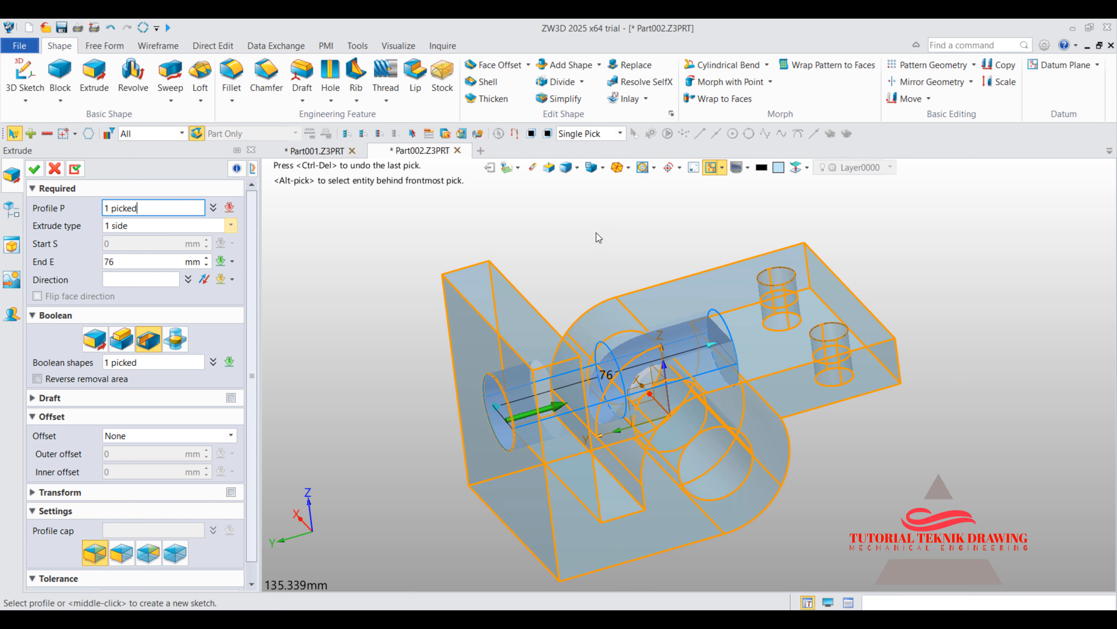
{"action": "right_click_drag", "start_coordinate": [599, 237], "coordinate": [632, 261]}
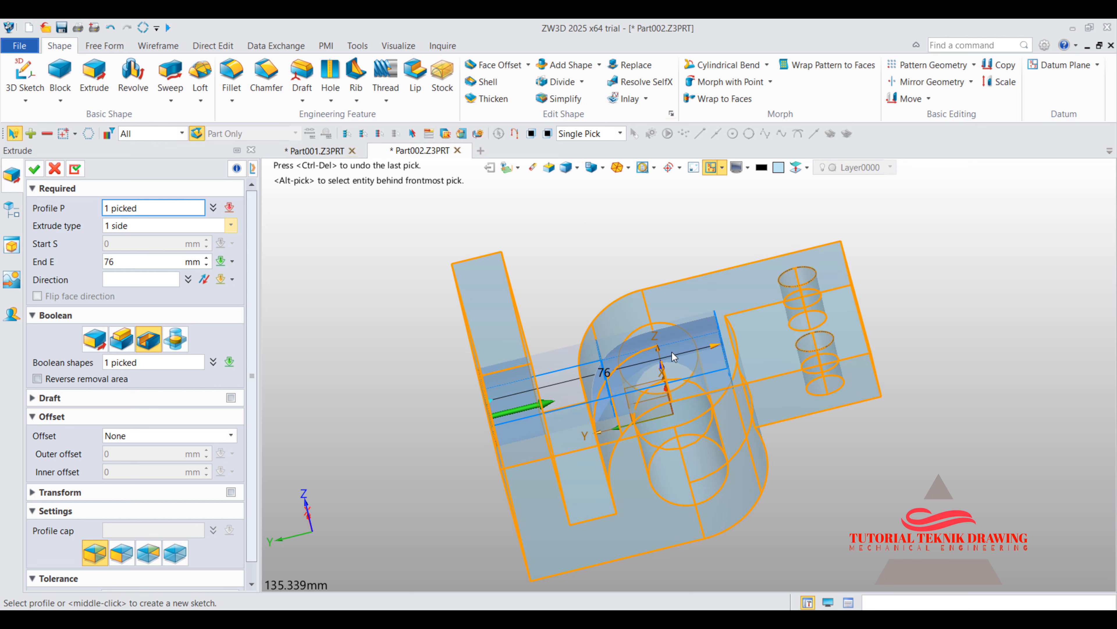
{"action": "left_click_drag", "start_coordinate": [674, 355], "coordinate": [556, 383]}
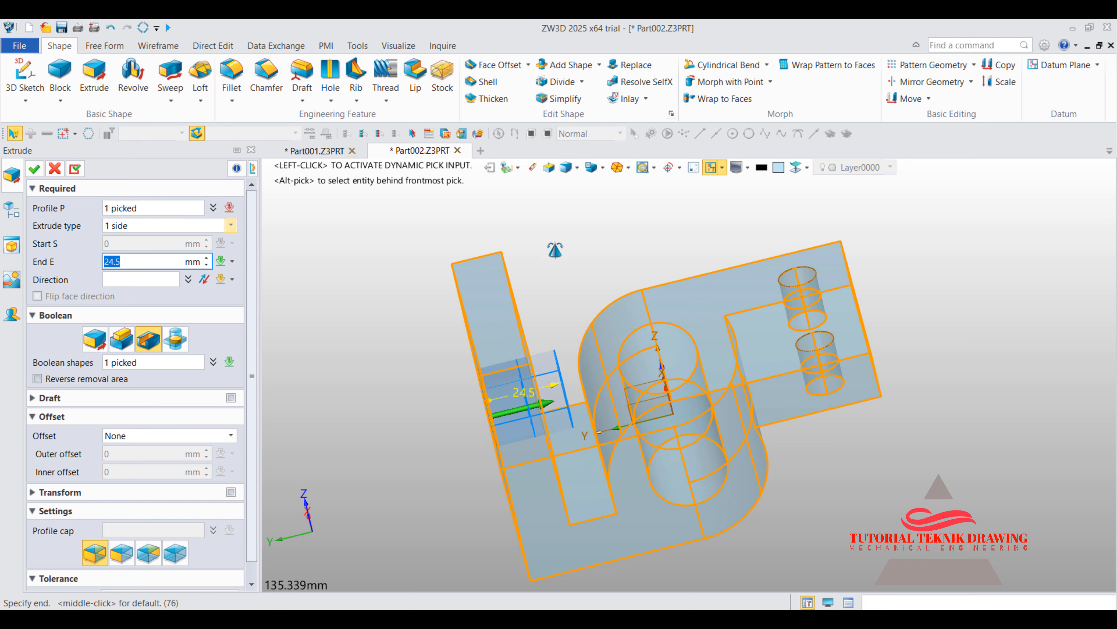
{"action": "right_click_drag", "start_coordinate": [556, 250], "coordinate": [506, 263]}
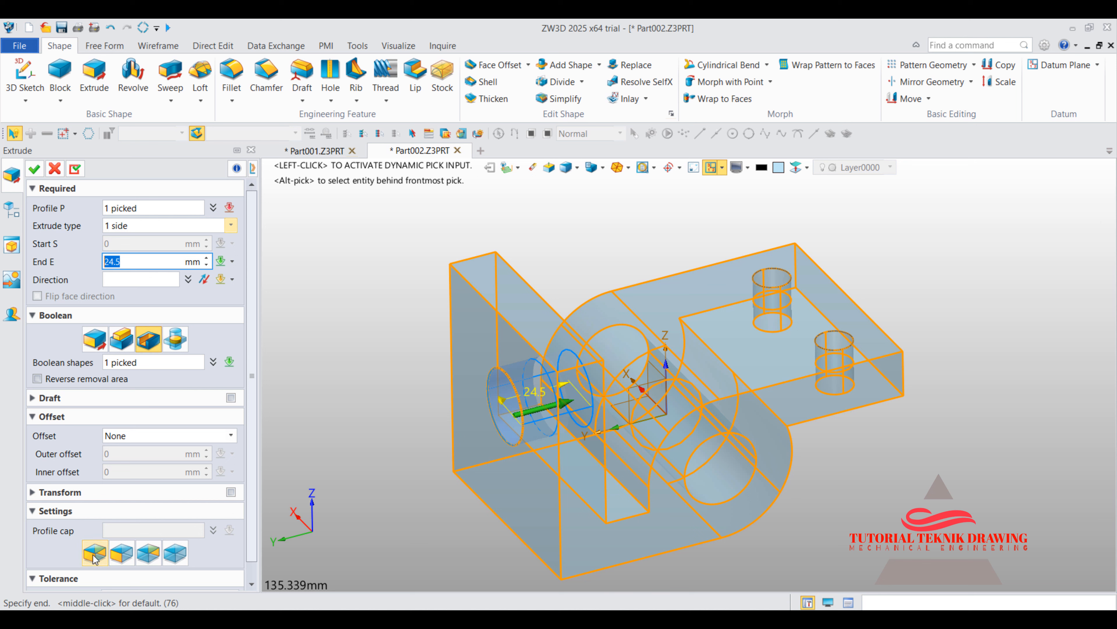
{"action": "left_click", "coordinate": [34, 169]}
- Chamfer both upper corners of the upright plate with a 13 mm setback, following the reference drawing
{"action": "right_click_drag", "start_coordinate": [570, 195], "coordinate": [599, 233]}
{"action": "left_click", "coordinate": [660, 620]}
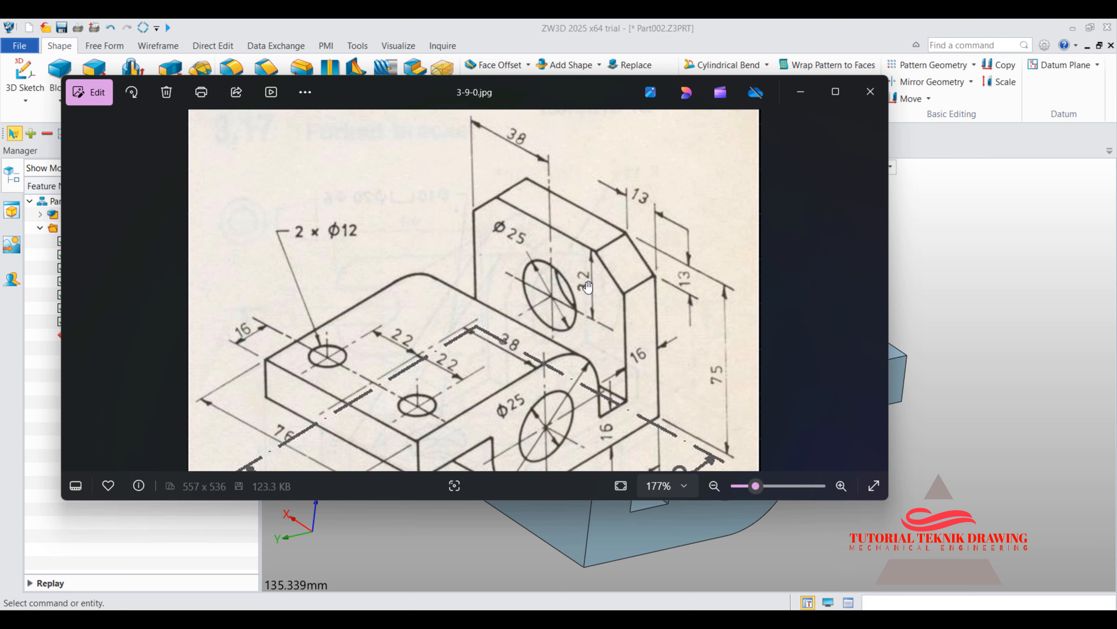
{"action": "left_click", "coordinate": [799, 91]}
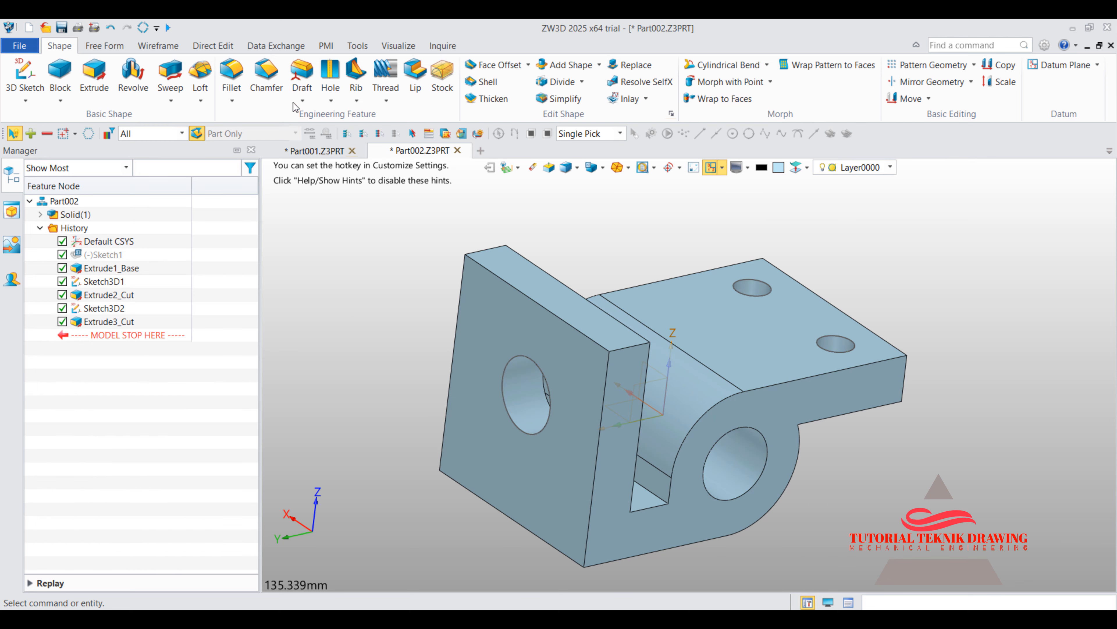
{"action": "left_click", "coordinate": [267, 79]}
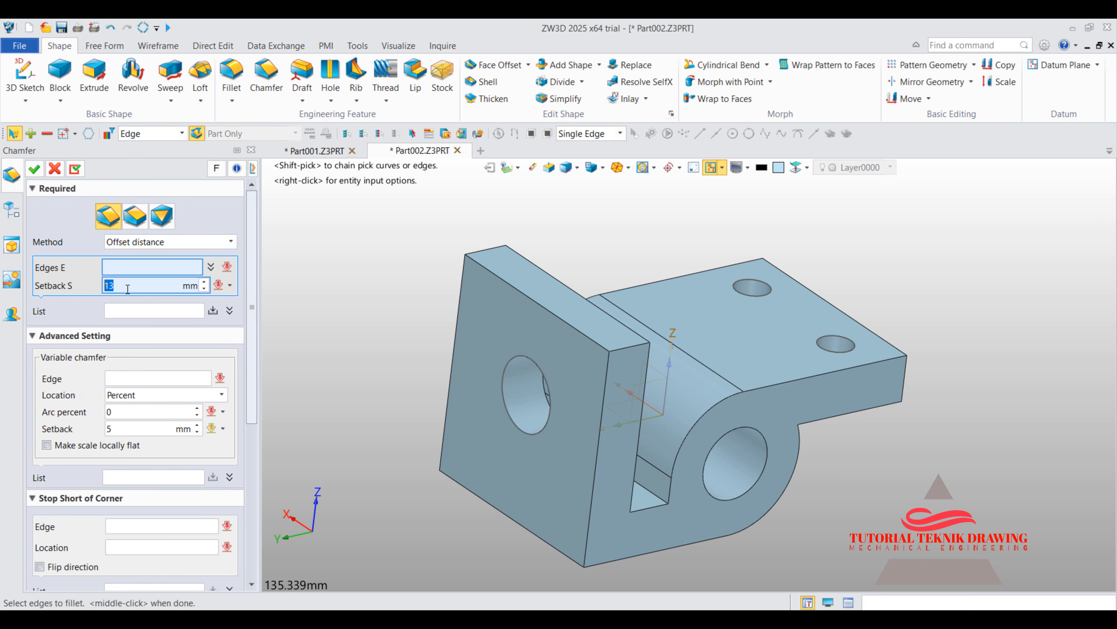
{"action": "left_click", "coordinate": [630, 347]}
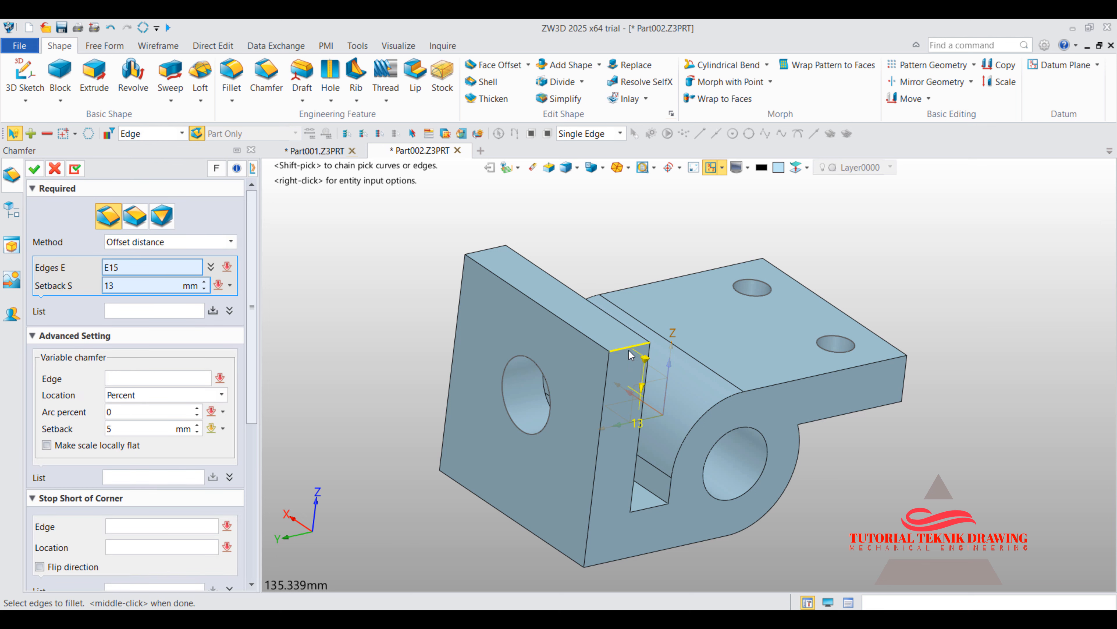
{"action": "left_click", "coordinate": [481, 252]}
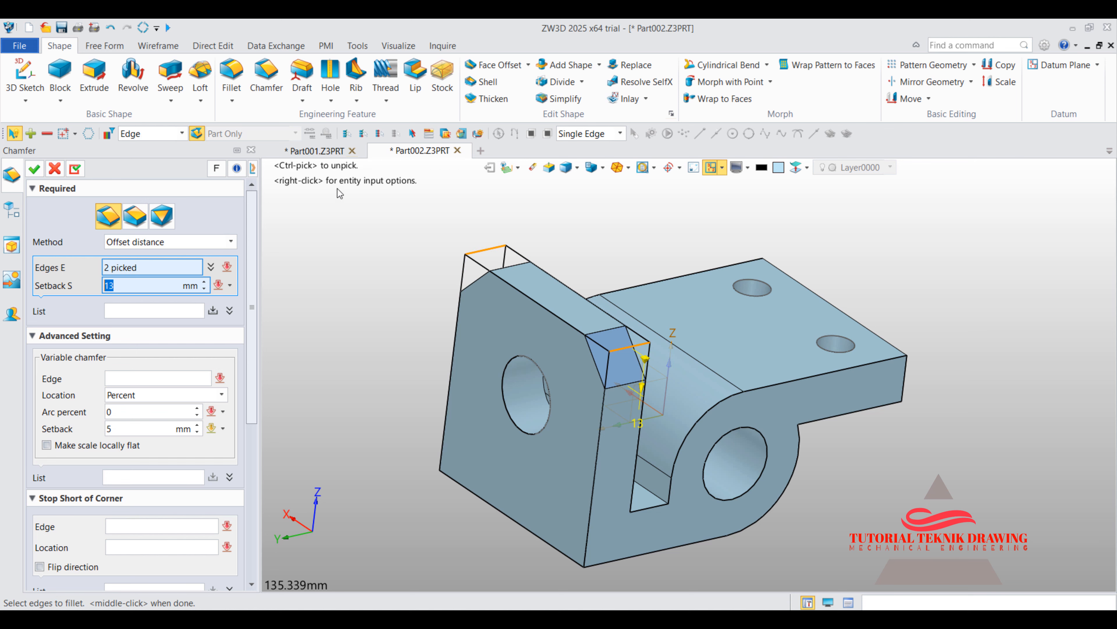
{"action": "left_click", "coordinate": [34, 169]}
{"action": "right_click_drag", "start_coordinate": [668, 244], "coordinate": [584, 256]}
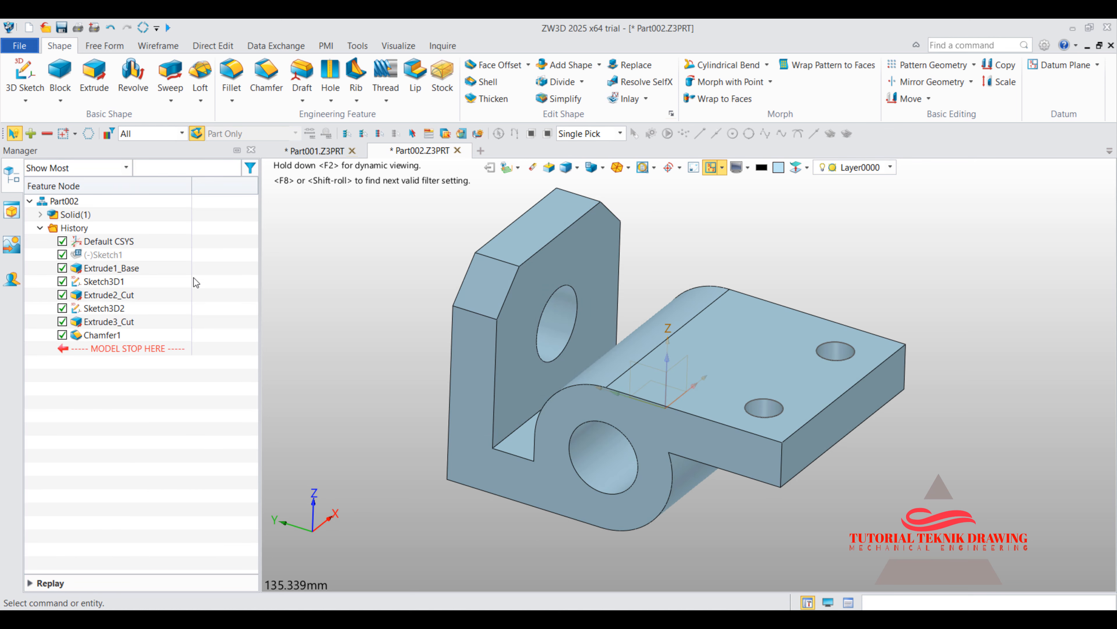
- Hide the two hole sketches, Sketch3D2 and Sketch3D1, and the default coordinate system
{"action": "right_click", "coordinate": [100, 310]}
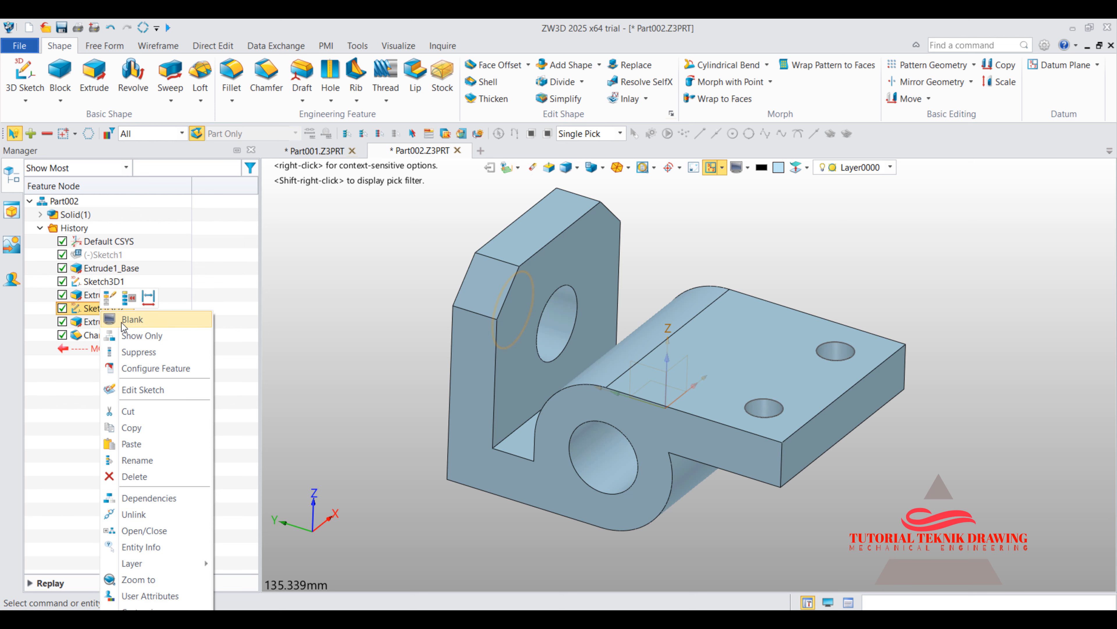
{"action": "left_click", "coordinate": [130, 319]}
{"action": "right_click", "coordinate": [105, 286]}
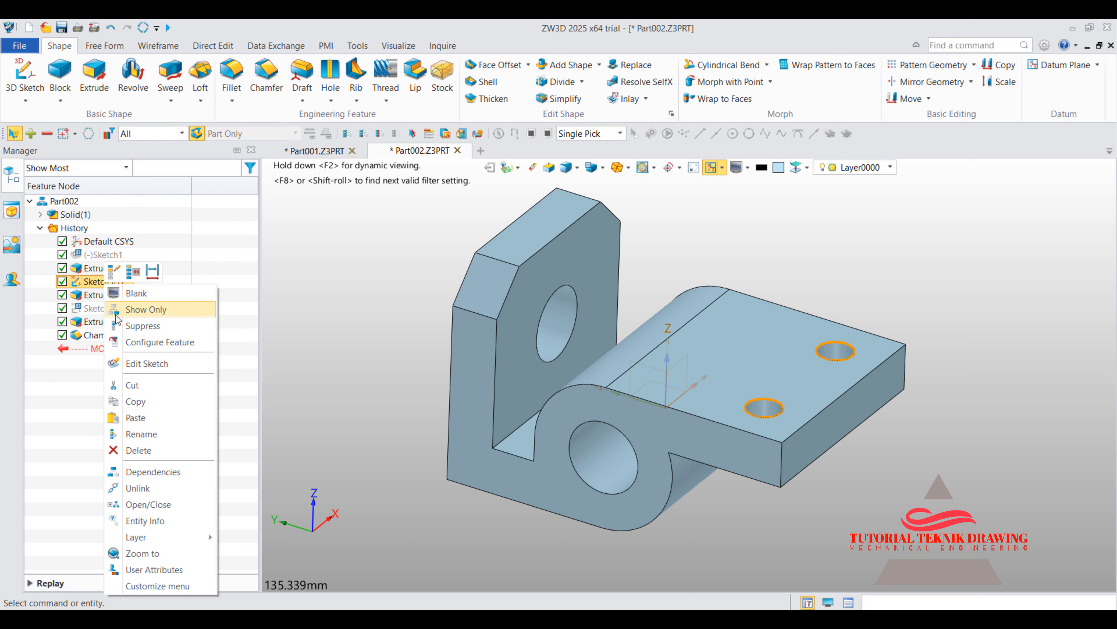
{"action": "left_click", "coordinate": [128, 294]}
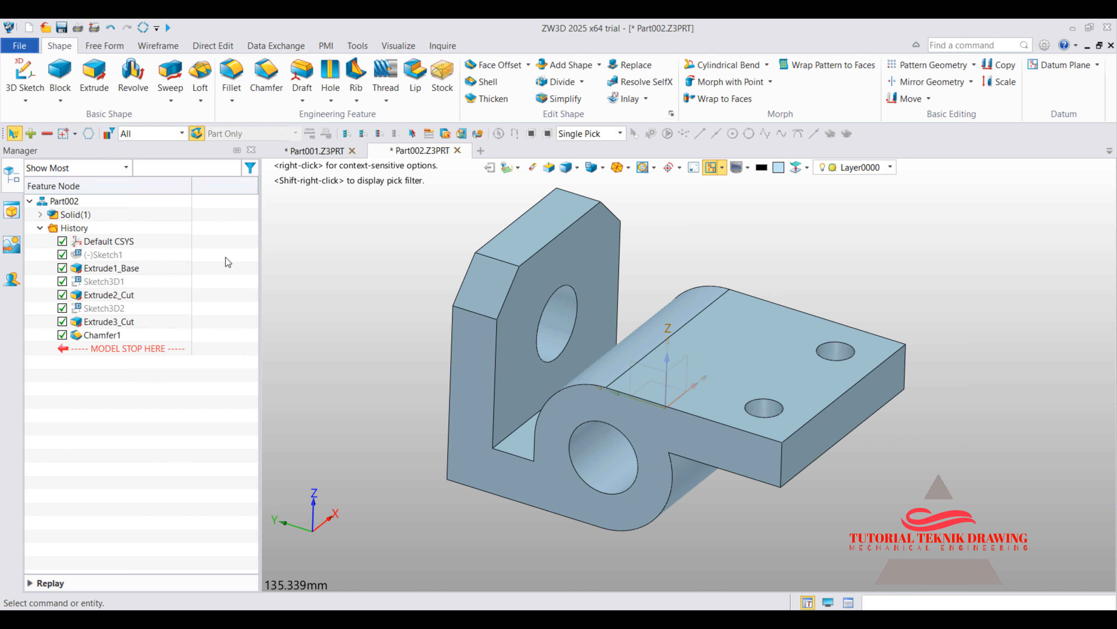
{"action": "right_click", "coordinate": [104, 247]}
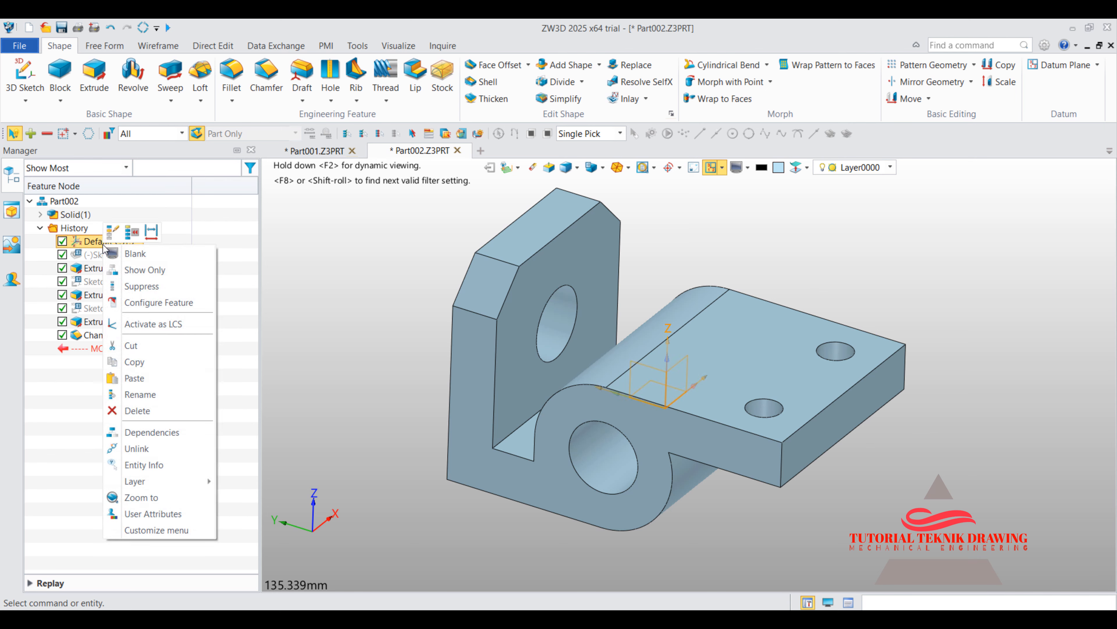
{"action": "left_click", "coordinate": [125, 253]}
{"action": "right_click", "coordinate": [391, 250]}
{"action": "left_click", "coordinate": [318, 258]}
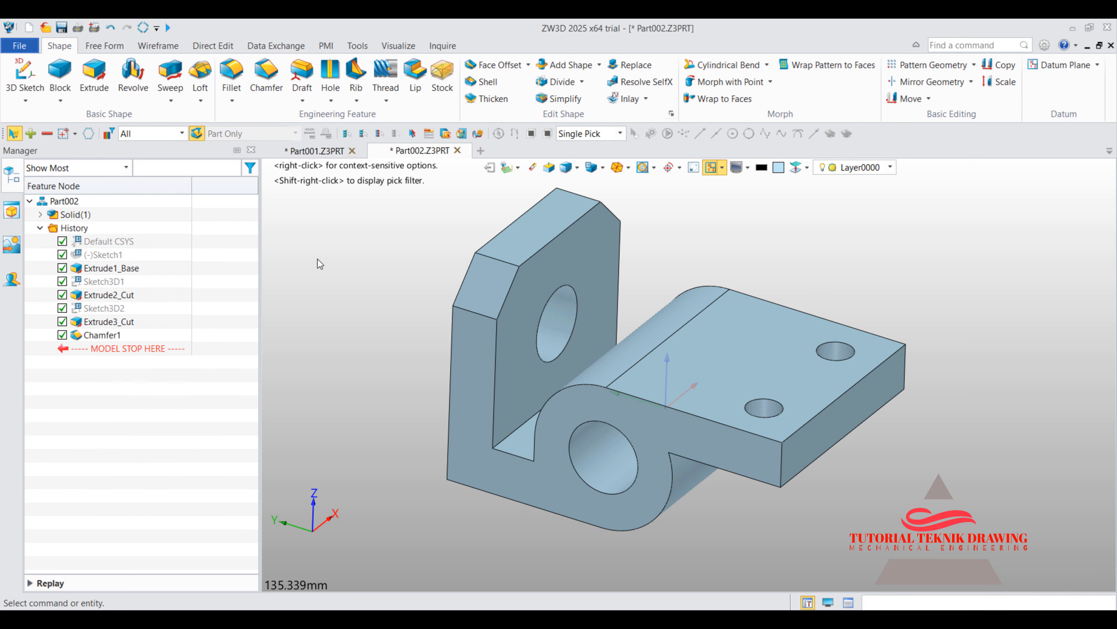
{"action": "mouse_move", "coordinate": [430, 228]}
{"action": "right_mouse_down"}
{"action": "mouse_move", "coordinate": [407, 251]}
{"action": "mouse_move", "coordinate": [438, 225]}
{"action": "right_mouse_up"}
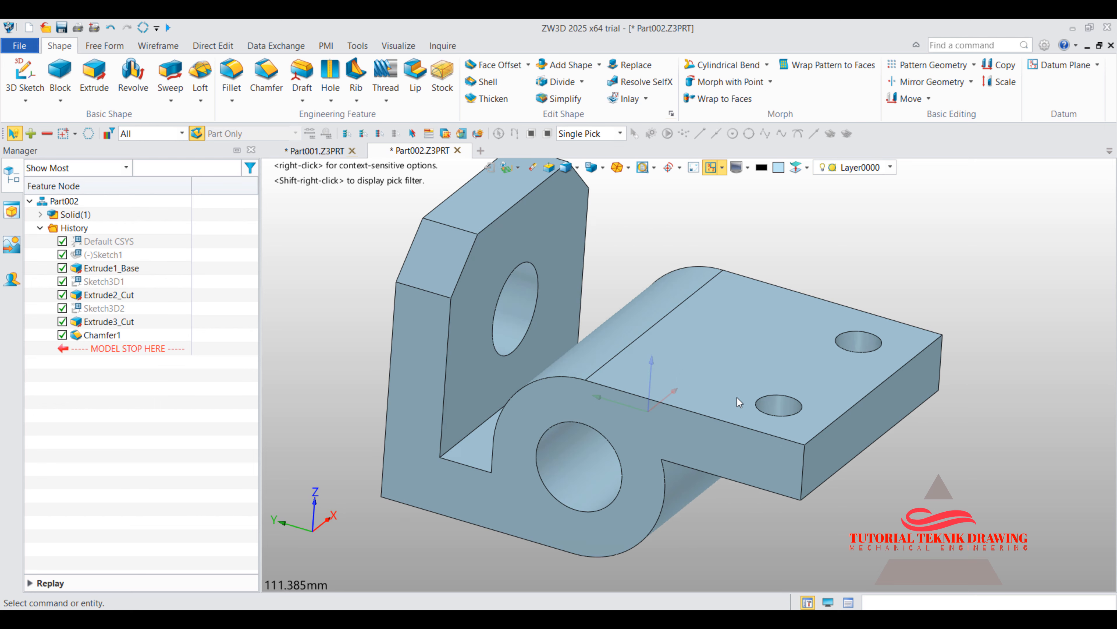
{"action": "right_click_drag", "start_coordinate": [737, 398], "coordinate": [716, 340]}
- Start an Appearance change on the whole bracket body with the Checker board finish
{"action": "left_click", "coordinate": [359, 45]}
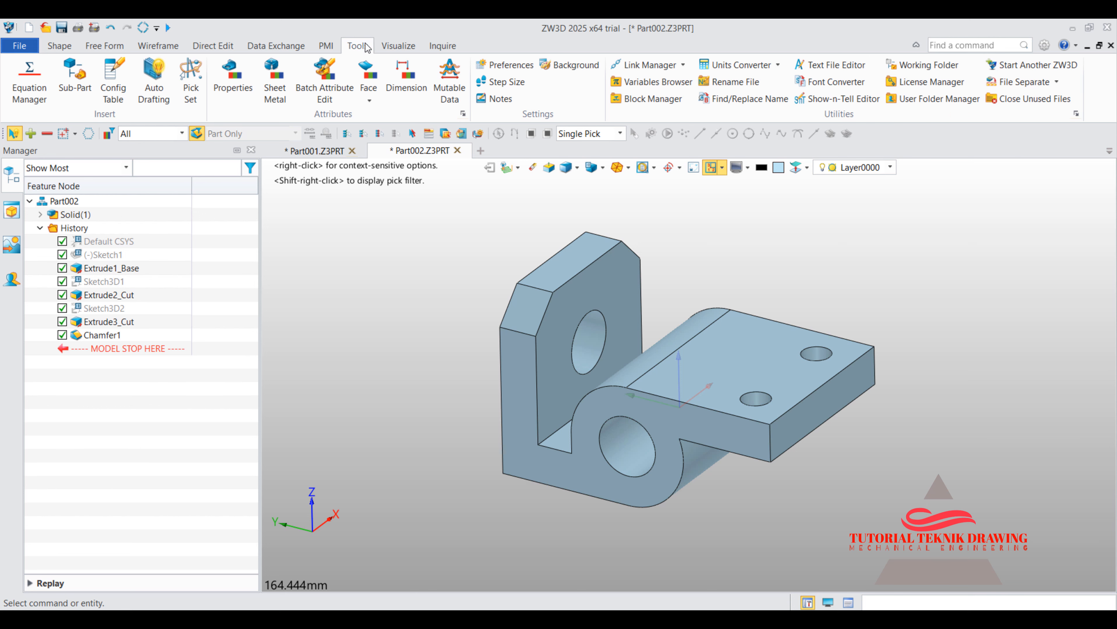
{"action": "left_click", "coordinate": [399, 45]}
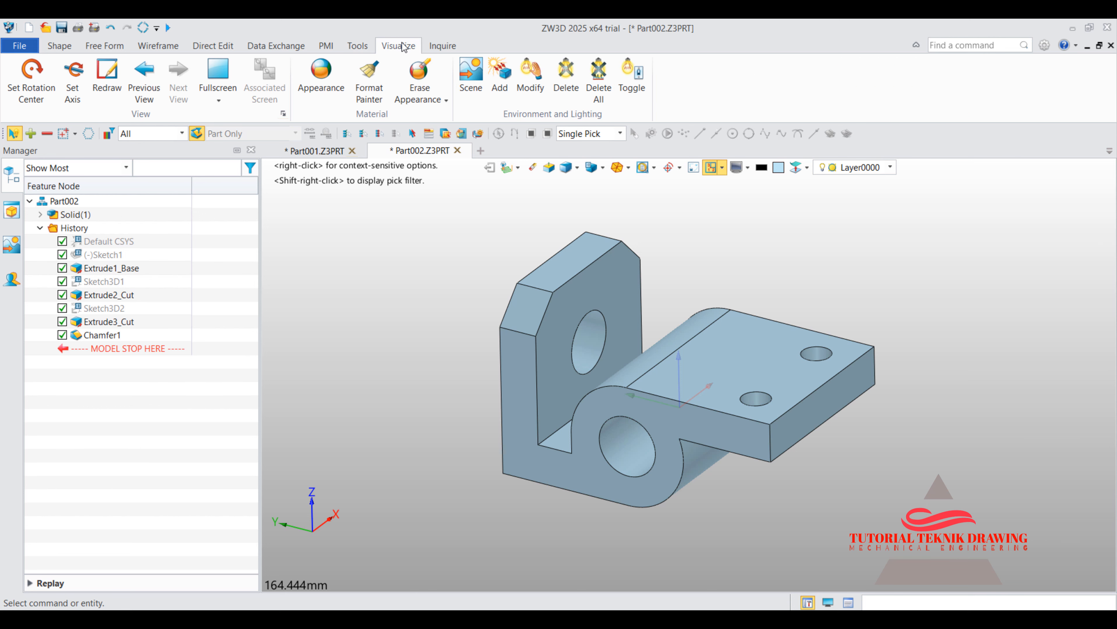
{"action": "left_click", "coordinate": [321, 75]}
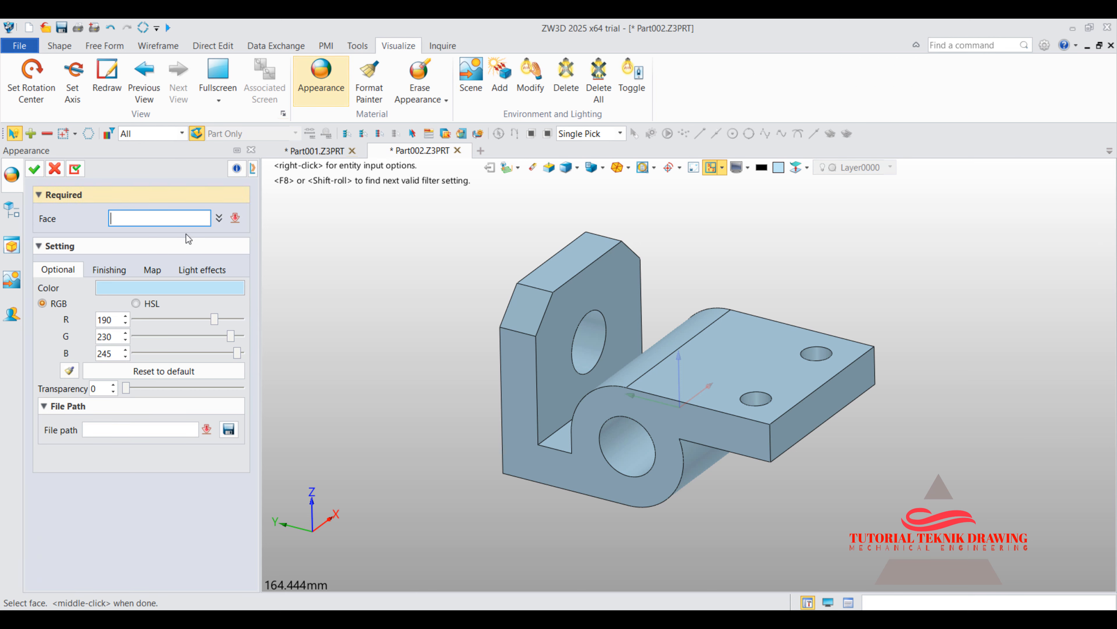
{"action": "left_click", "coordinate": [122, 274]}
{"action": "left_click", "coordinate": [110, 291]}
{"action": "left_click", "coordinate": [97, 347]}
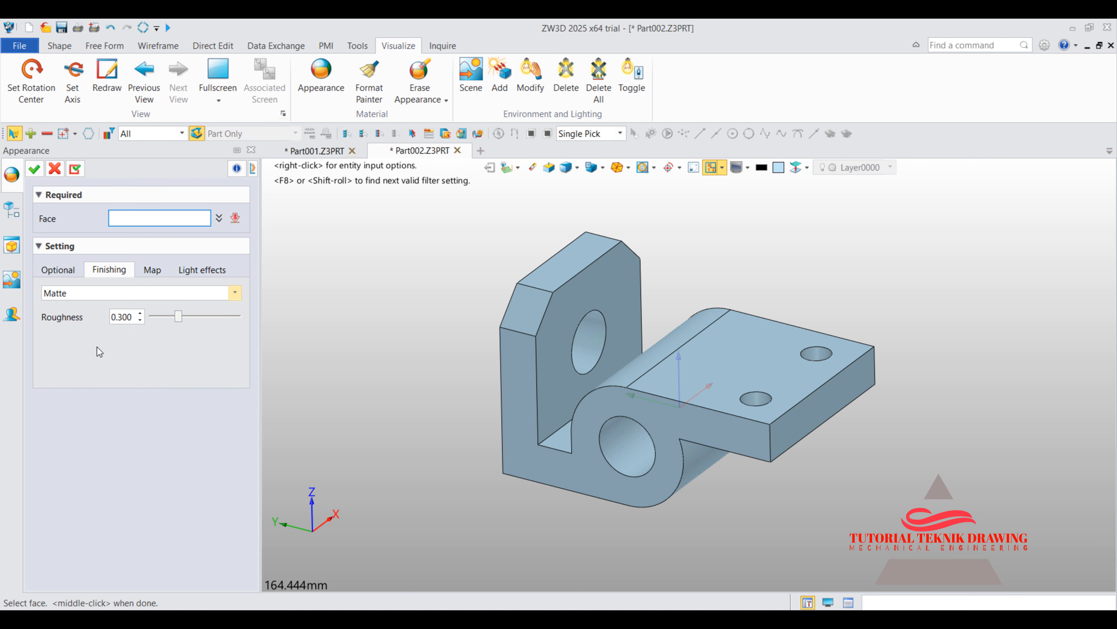
{"action": "left_click", "coordinate": [157, 292]}
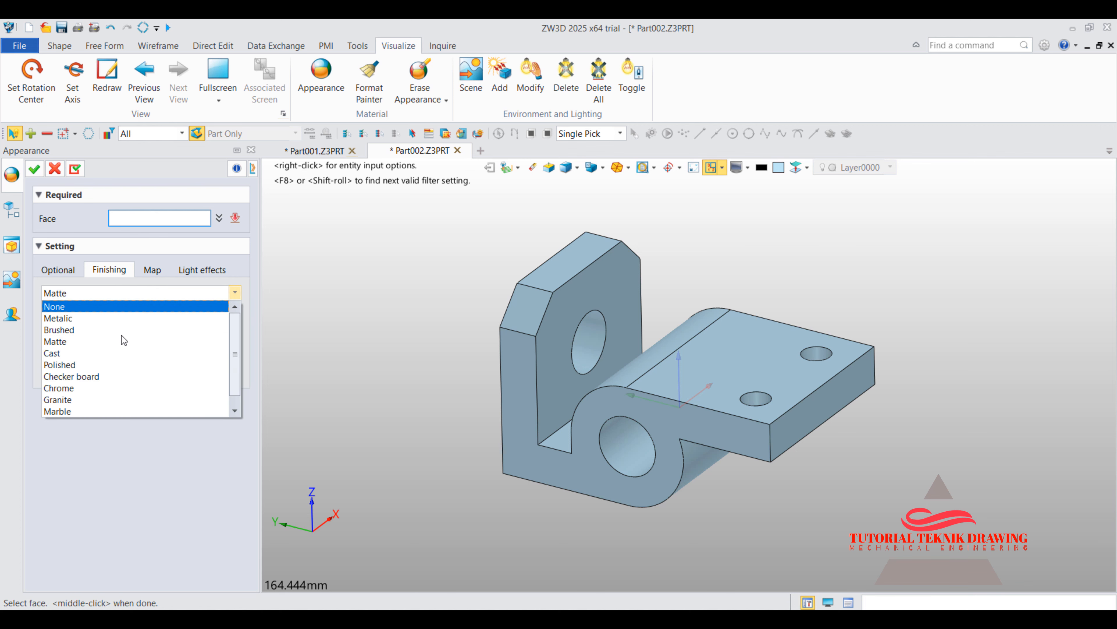
{"action": "left_click", "coordinate": [116, 375]}
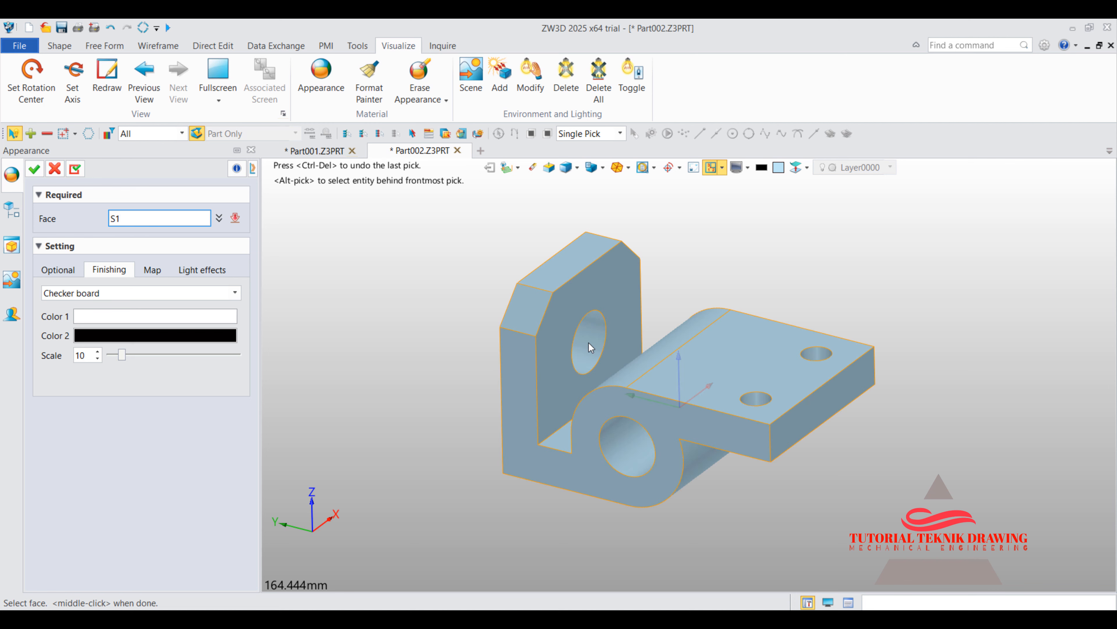
- Try the Brushed, Granite and Matte finishes on the bracket body, setting the Matte roughness to 1.000
{"action": "left_click", "coordinate": [137, 299]}
{"action": "left_click", "coordinate": [117, 330]}
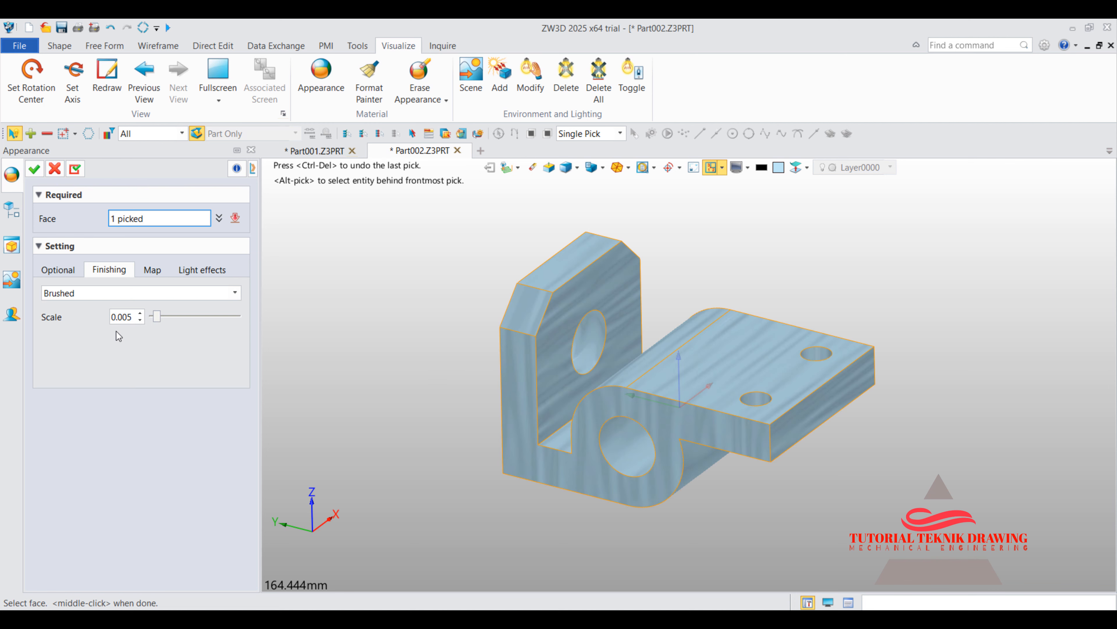
{"action": "left_click", "coordinate": [119, 293]}
{"action": "left_click", "coordinate": [105, 400]}
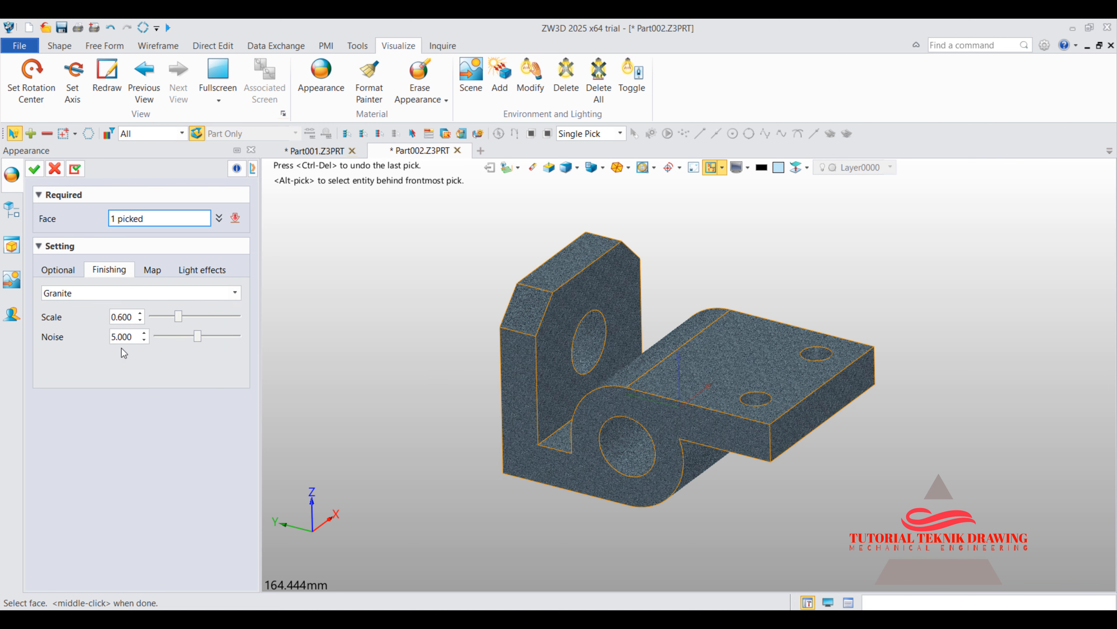
{"action": "left_click", "coordinate": [105, 295]}
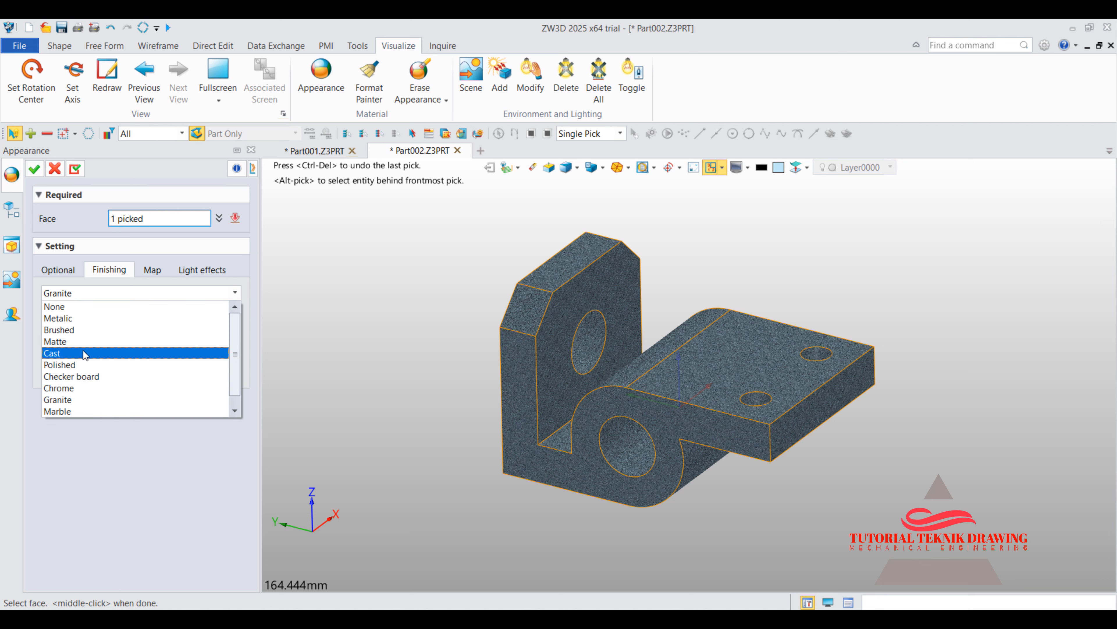
{"action": "left_click", "coordinate": [80, 341]}
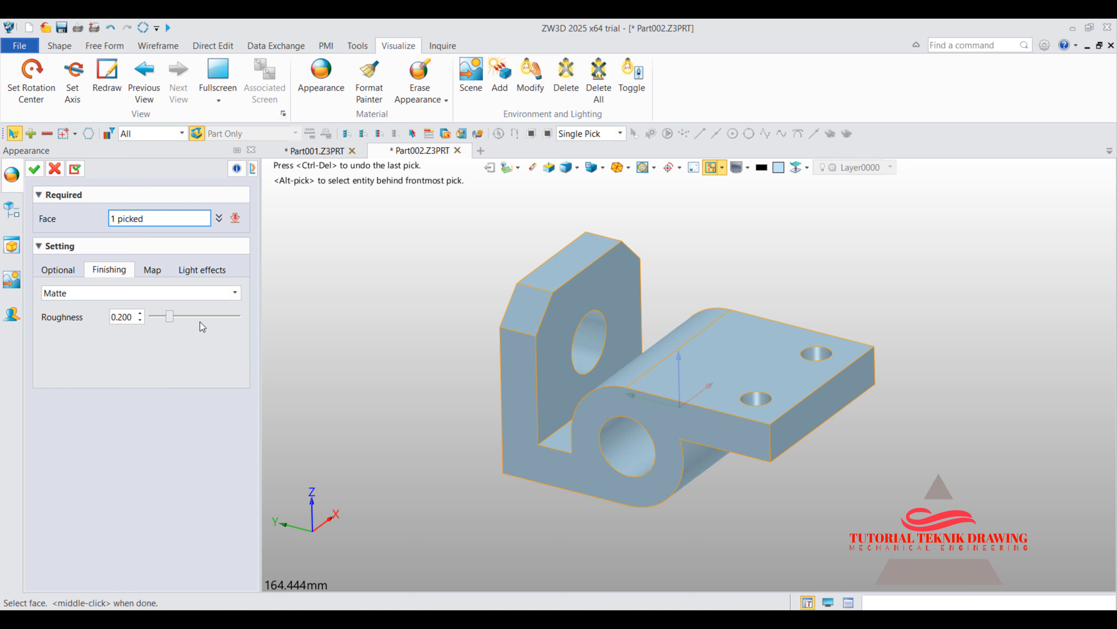
{"action": "left_click_drag", "start_coordinate": [183, 316], "coordinate": [285, 329]}
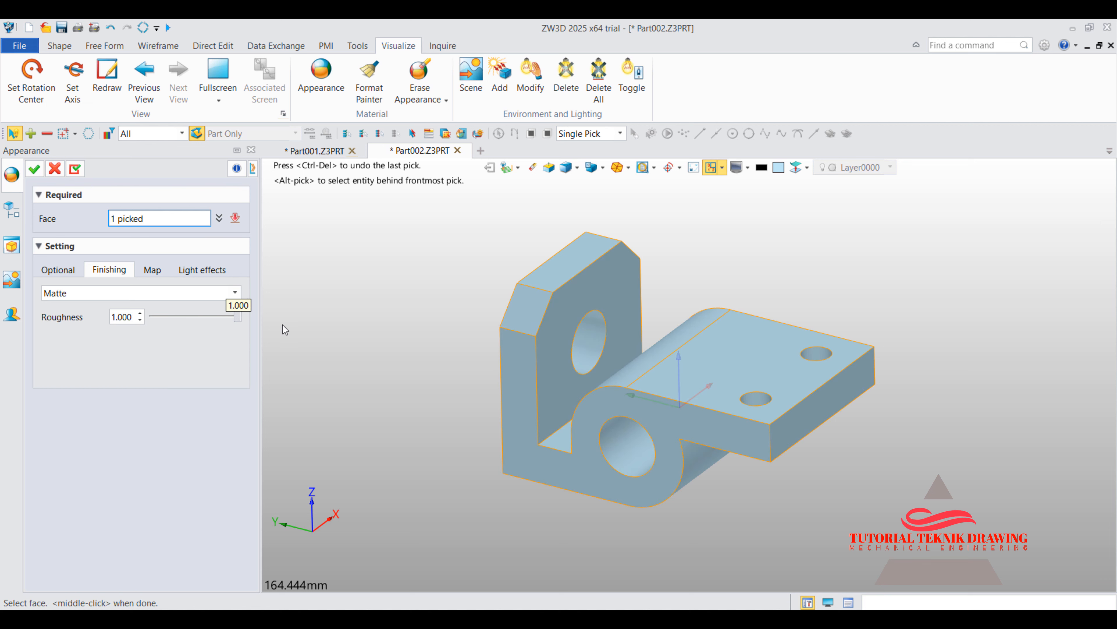
- Apply the Polished finish to the whole bracket body
{"action": "left_click", "coordinate": [145, 293]}
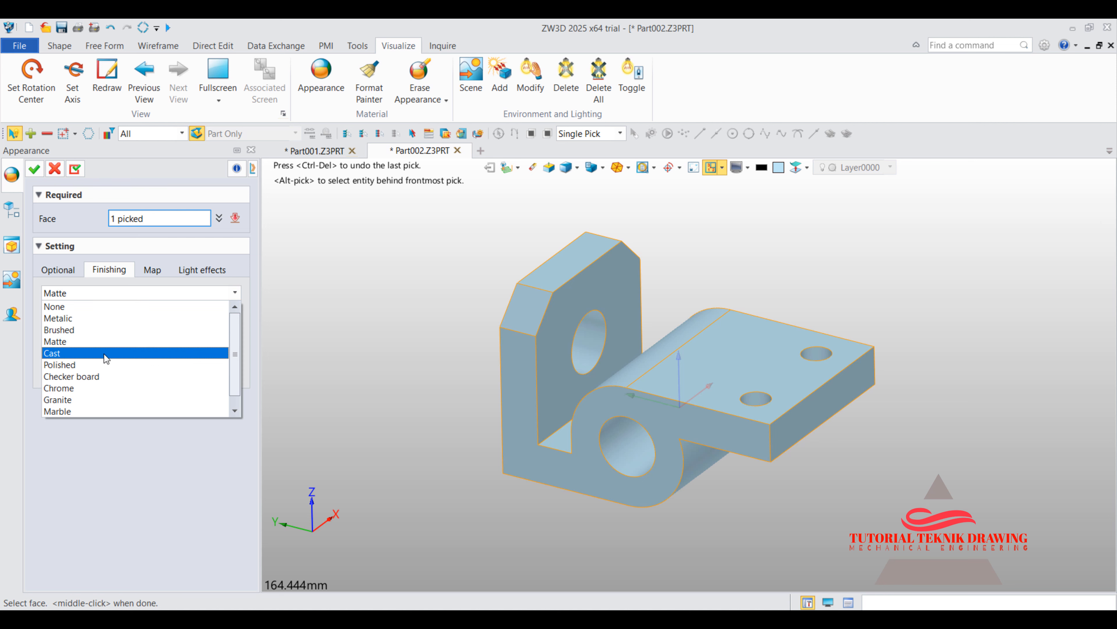
{"action": "left_click", "coordinate": [106, 364]}
{"action": "left_click", "coordinate": [34, 169]}
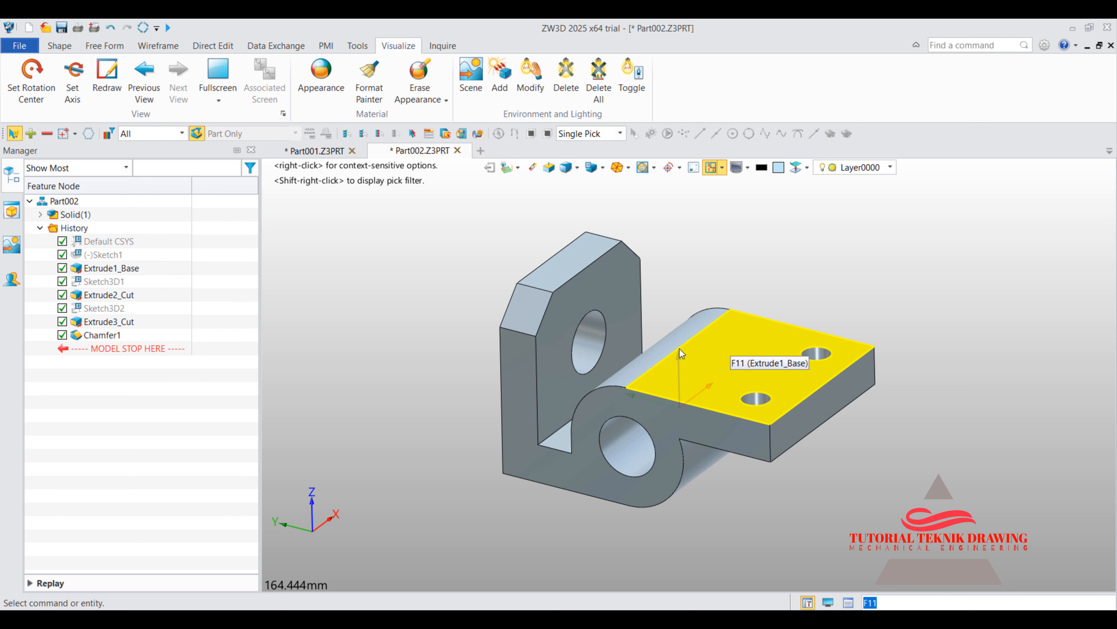
{"action": "middle_click_drag", "start_coordinate": [718, 346], "coordinate": [723, 342]}
{"action": "scroll", "coordinate": [701, 336], "scroll_direction": "up", "scroll_amount": 1}
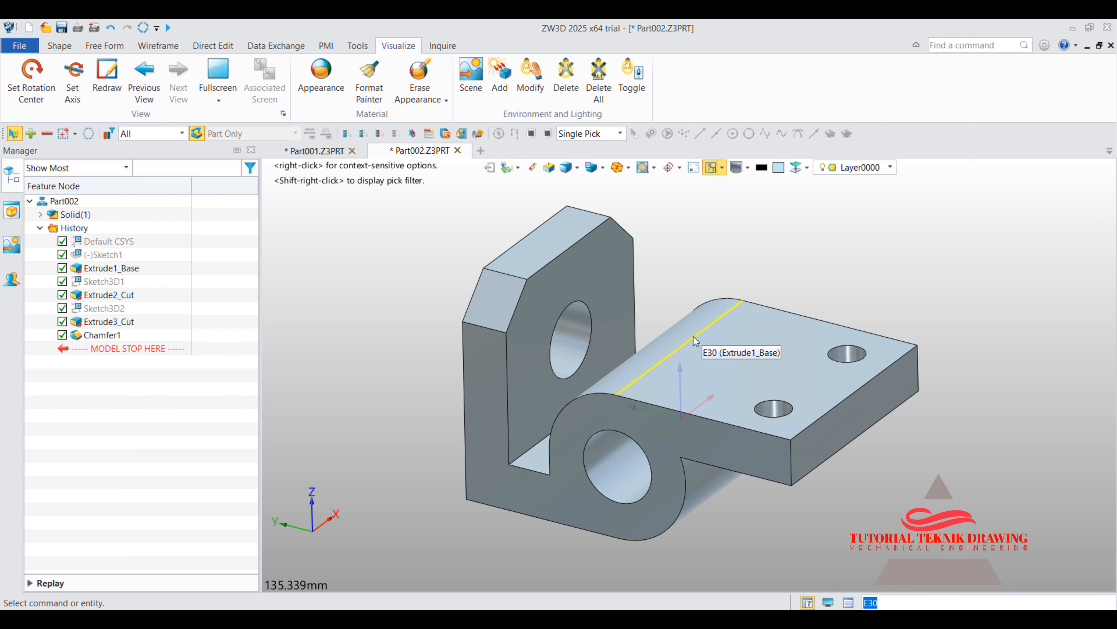
- Switch the shaded bracket's edge display to dashed hidden edges, and hide its solid outline edges
{"action": "left_click", "coordinate": [603, 168]}
{"action": "left_click", "coordinate": [605, 186]}
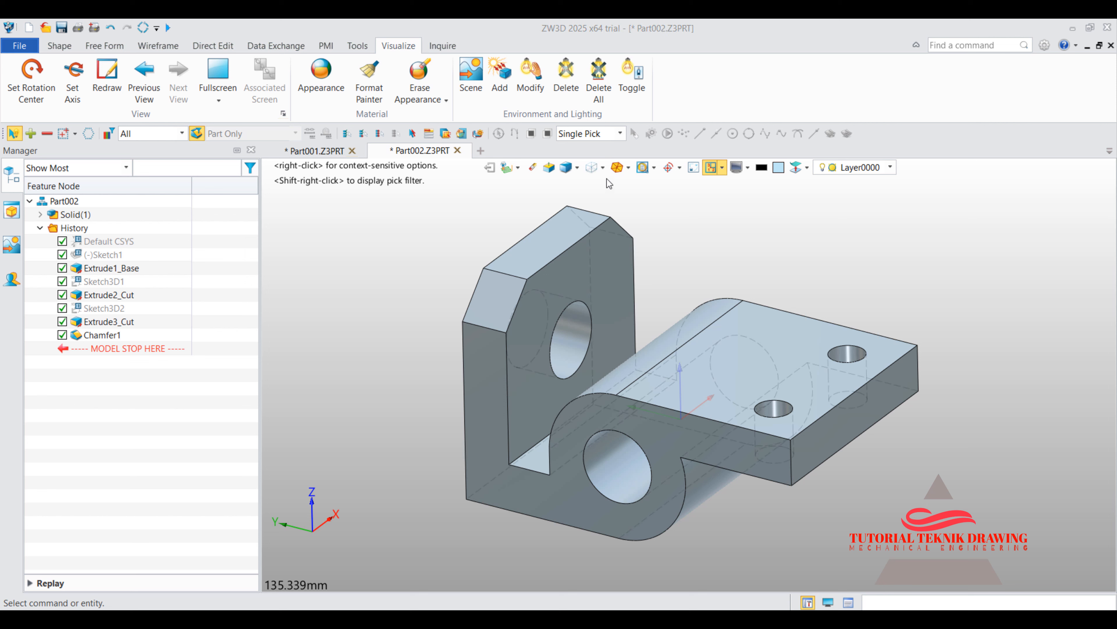
{"action": "left_click", "coordinate": [604, 169]}
{"action": "left_click", "coordinate": [611, 200]}
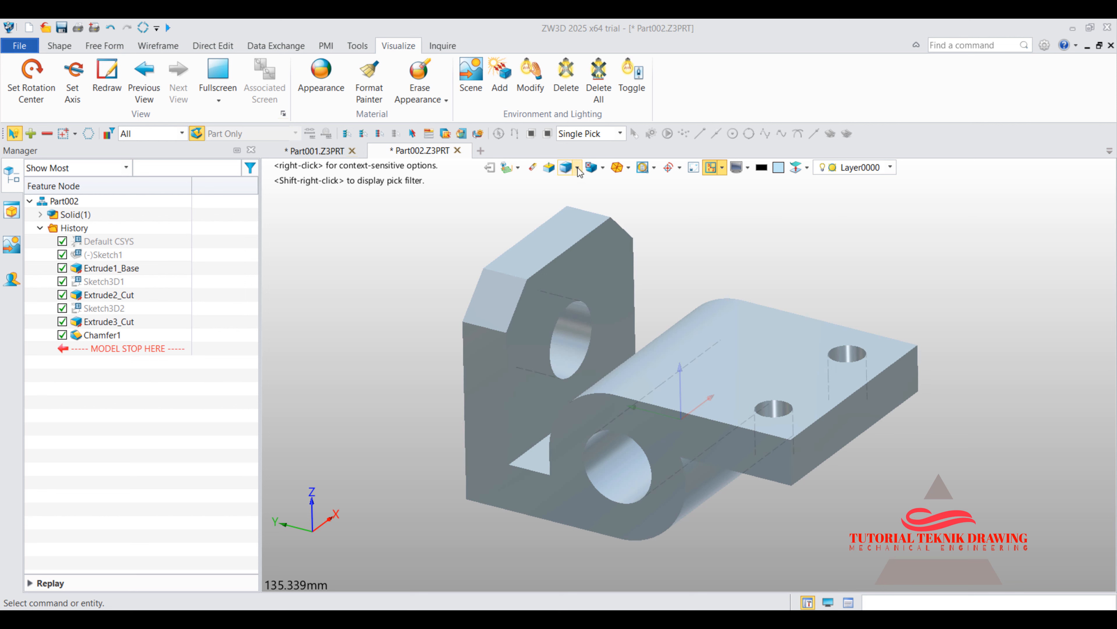
{"action": "right_click_drag", "start_coordinate": [673, 254], "coordinate": [661, 288]}
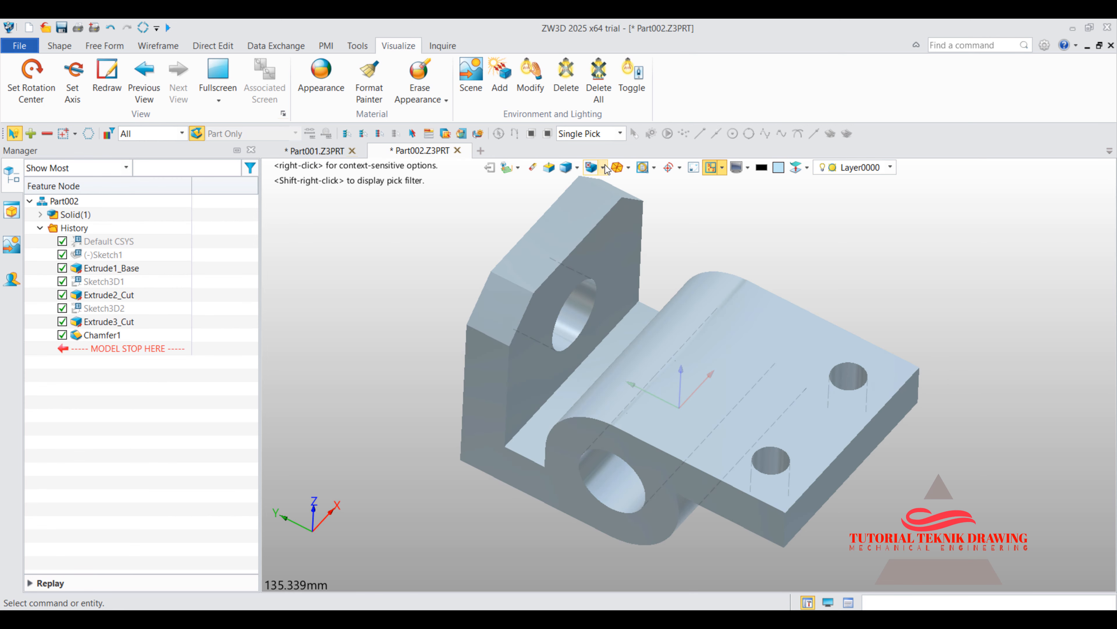
- Turn the shaded bracket's edge display back on and remove its dashed hidden lines
{"action": "left_click", "coordinate": [605, 168]}
{"action": "left_click", "coordinate": [620, 202]}
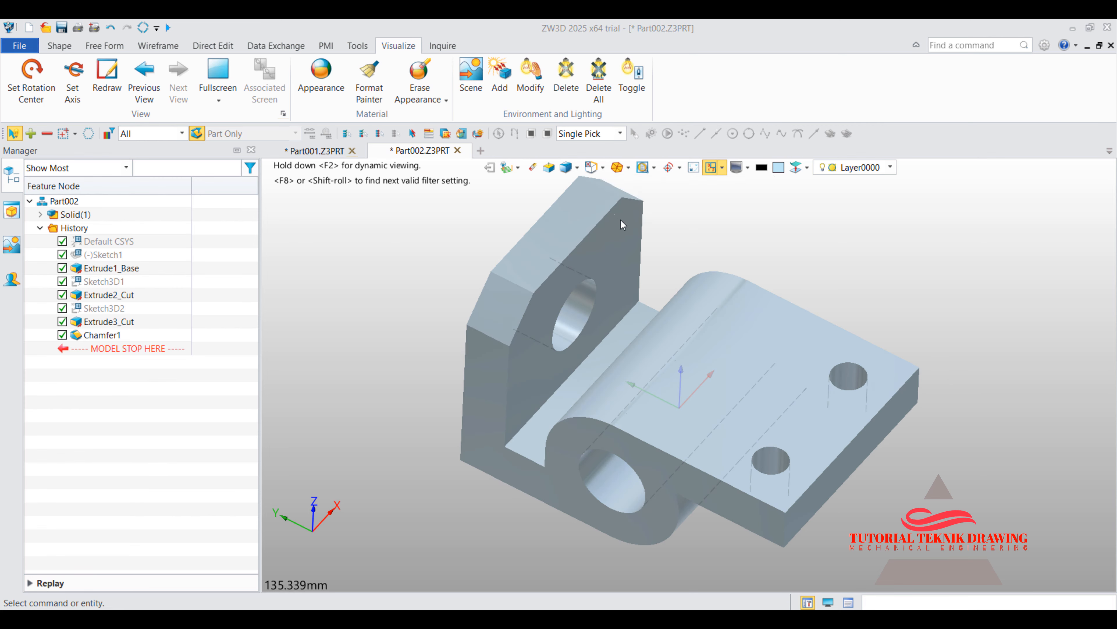
{"action": "left_click", "coordinate": [602, 168]}
{"action": "left_click", "coordinate": [612, 201]}
{"action": "left_click", "coordinate": [603, 168]}
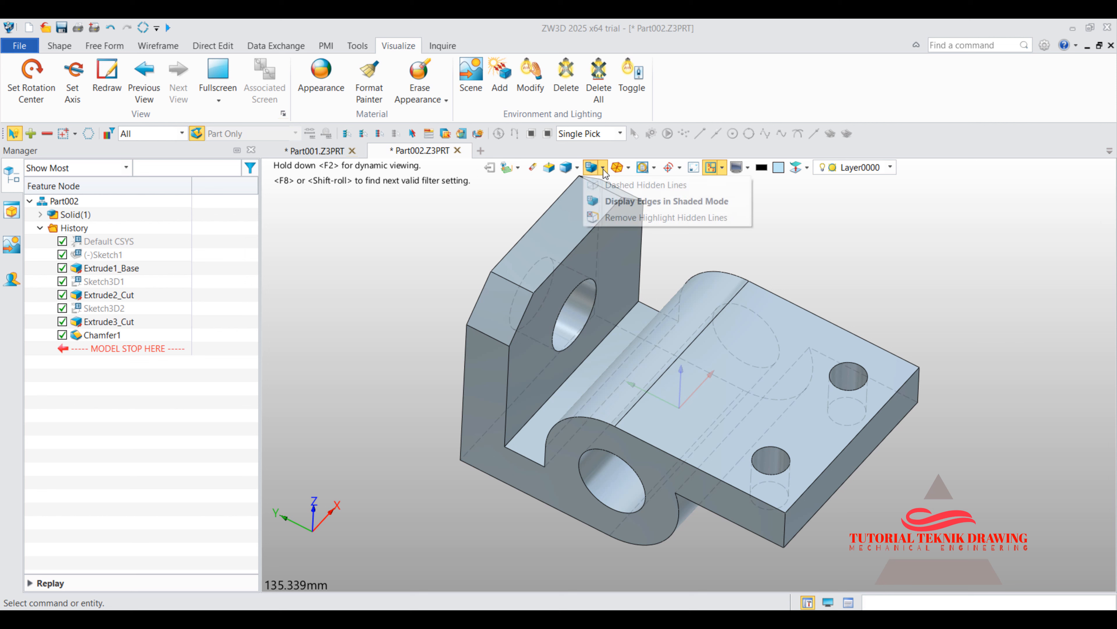
{"action": "left_click", "coordinate": [605, 185]}
{"action": "right_click_drag", "start_coordinate": [719, 224], "coordinate": [716, 204]}
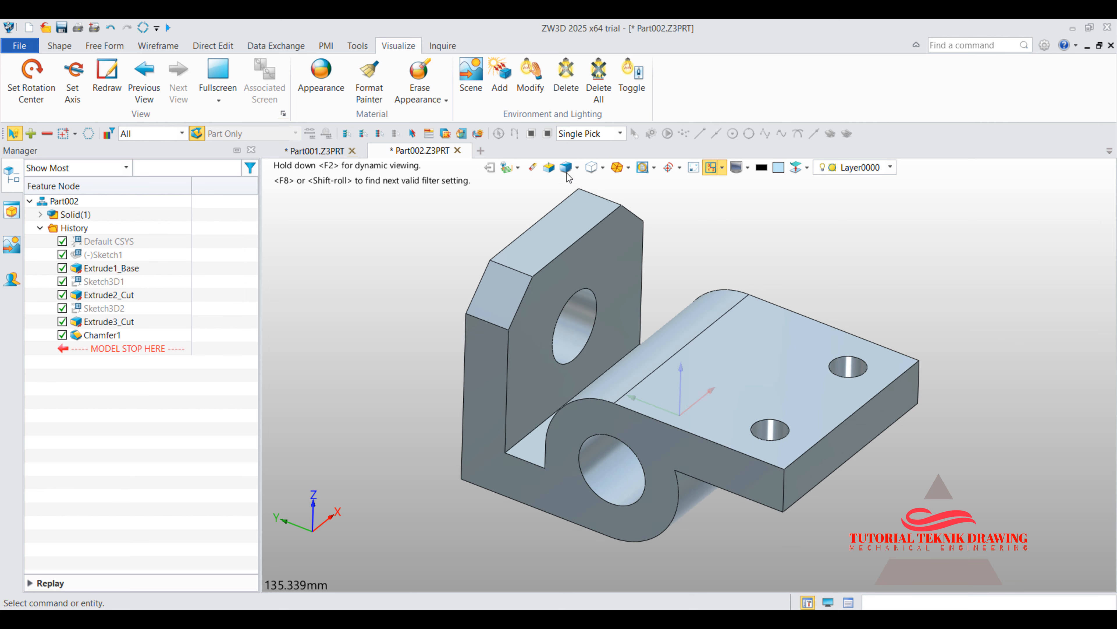
- Compare the bracket in Wireframe and Hidden Line display modes, ending in Shade mode
{"action": "left_click", "coordinate": [577, 168]}
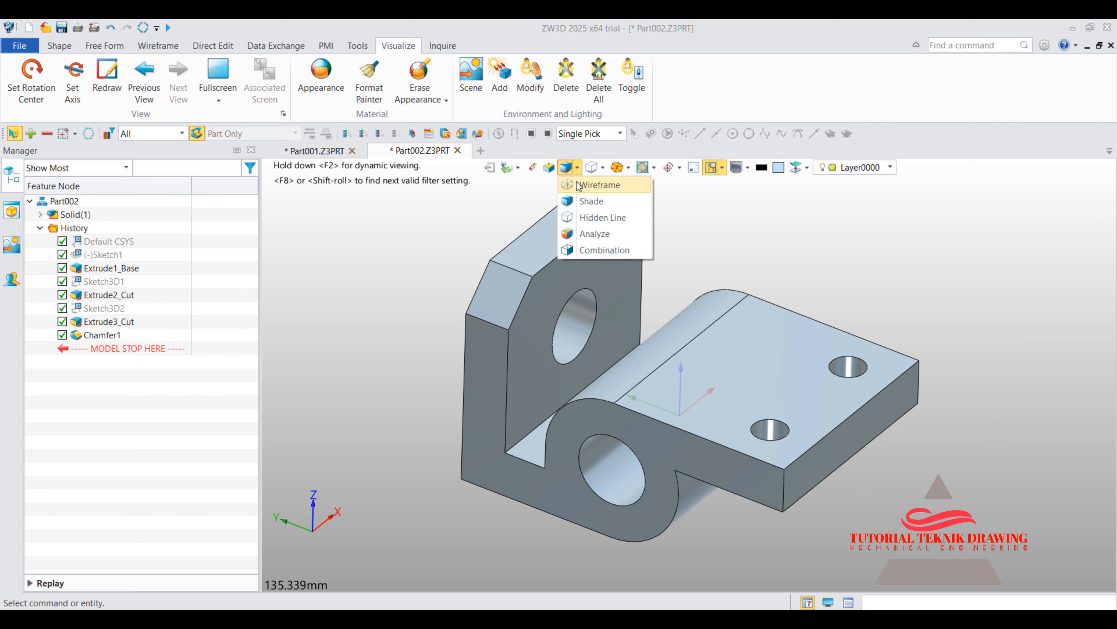
{"action": "left_click", "coordinate": [585, 201]}
{"action": "left_click", "coordinate": [577, 168]}
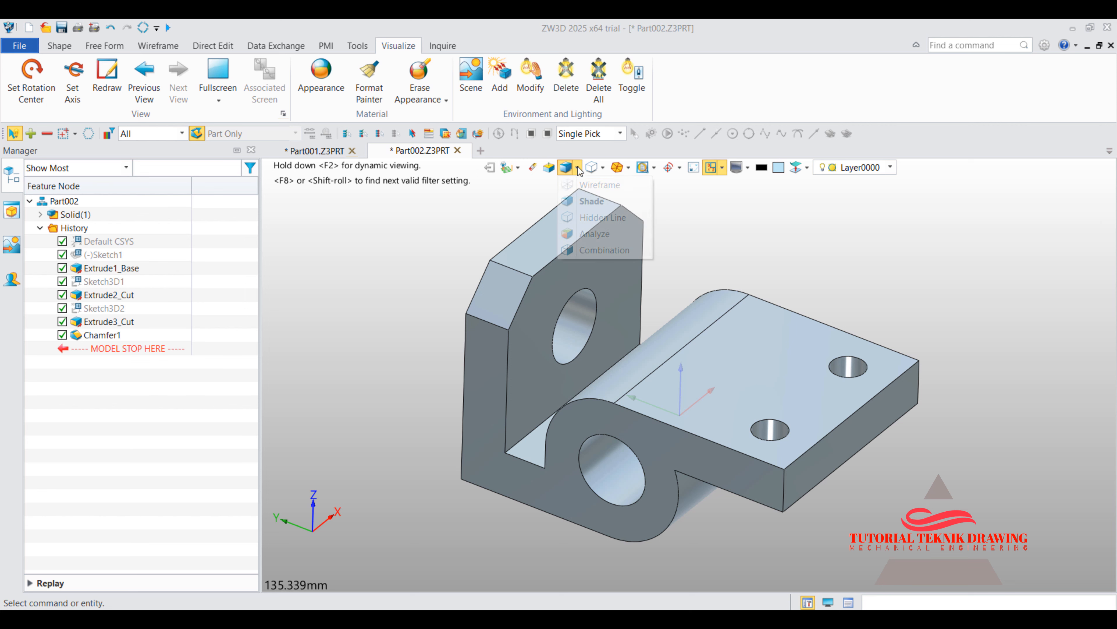
{"action": "left_click", "coordinate": [591, 182]}
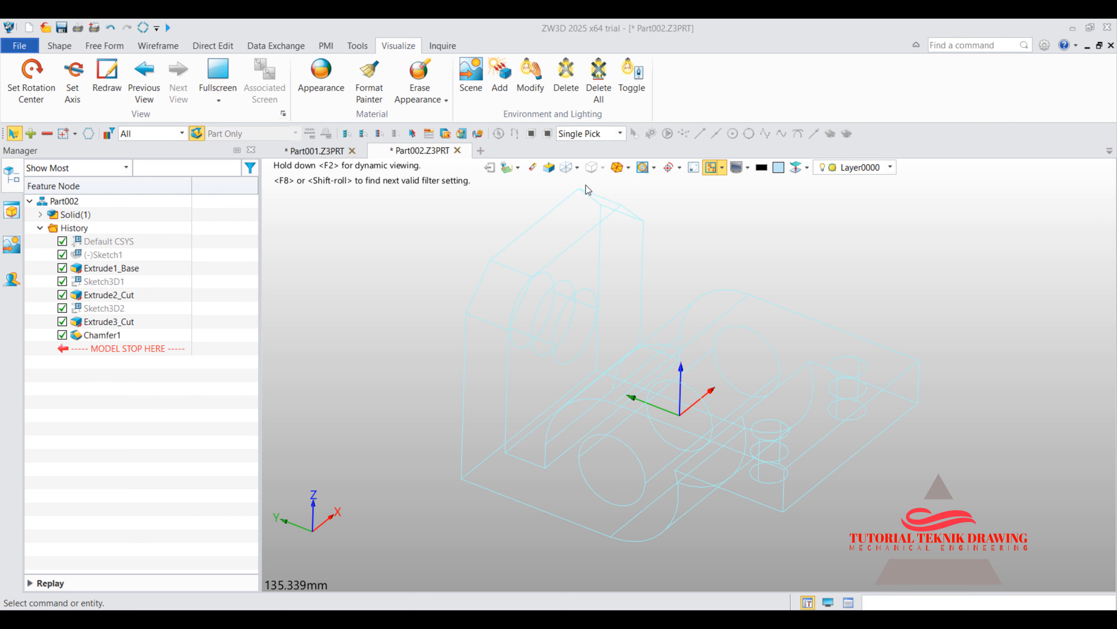
{"action": "left_click", "coordinate": [577, 168]}
{"action": "left_click", "coordinate": [581, 216]}
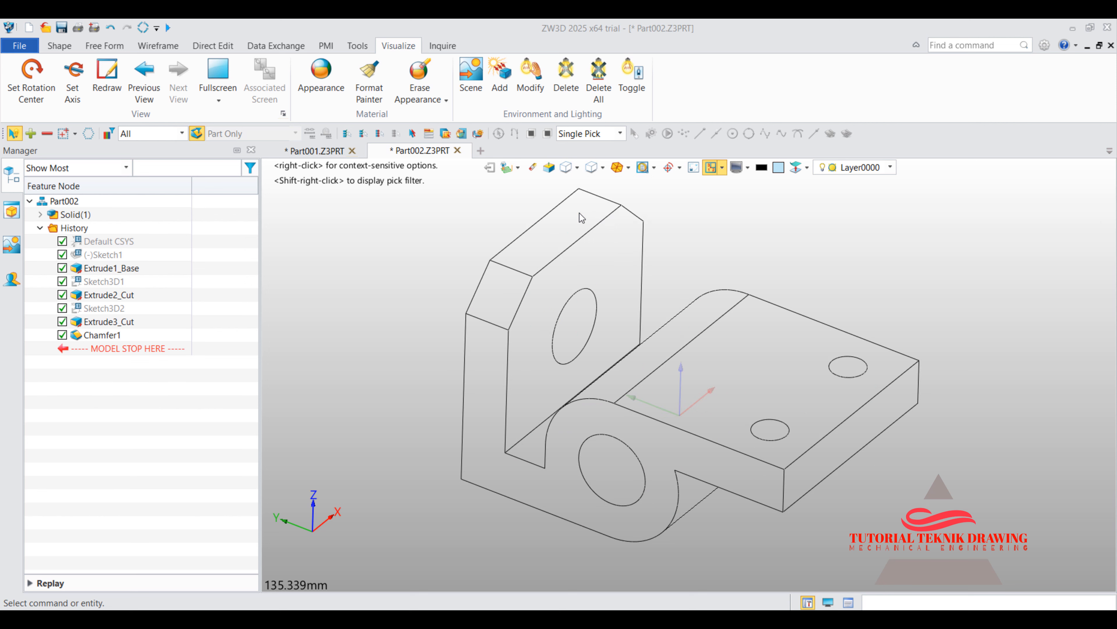
{"action": "left_click", "coordinate": [578, 169]}
{"action": "left_click", "coordinate": [577, 190]}
{"action": "left_click", "coordinate": [578, 167]}
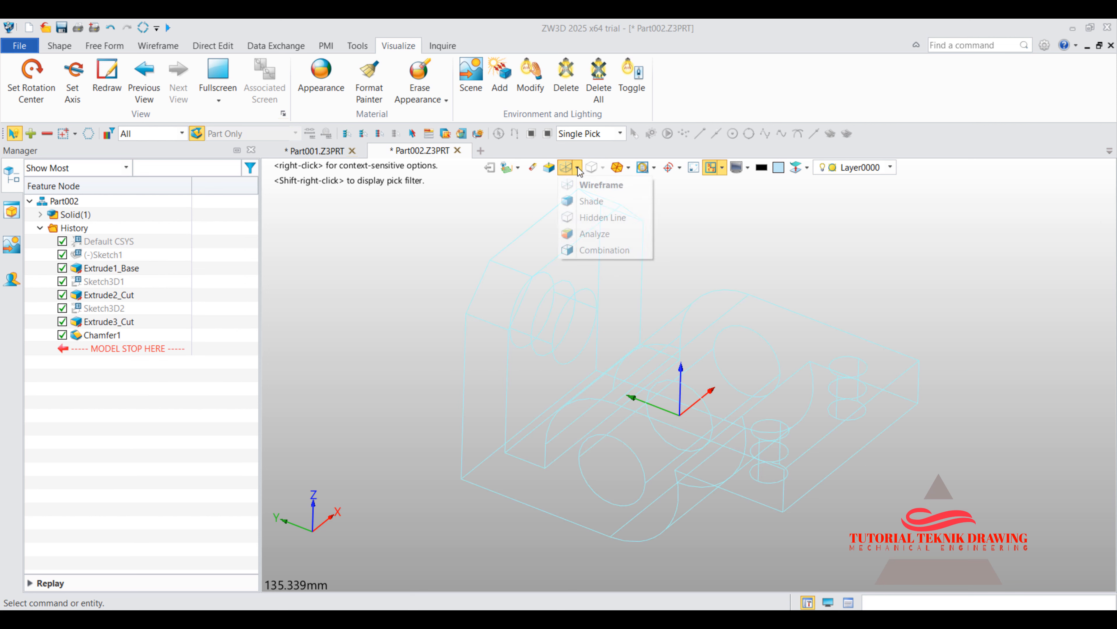
{"action": "left_click", "coordinate": [585, 201]}
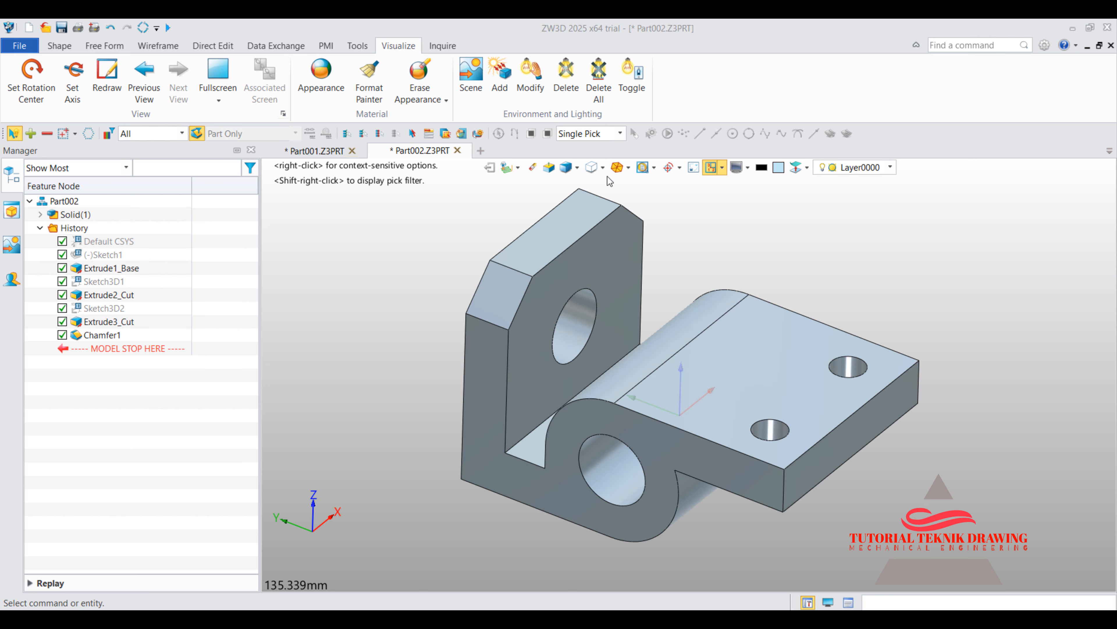
- Hide the edge lines on the shaded bracket so only its smooth shaded faces are displayed
{"action": "left_click", "coordinate": [629, 167]}
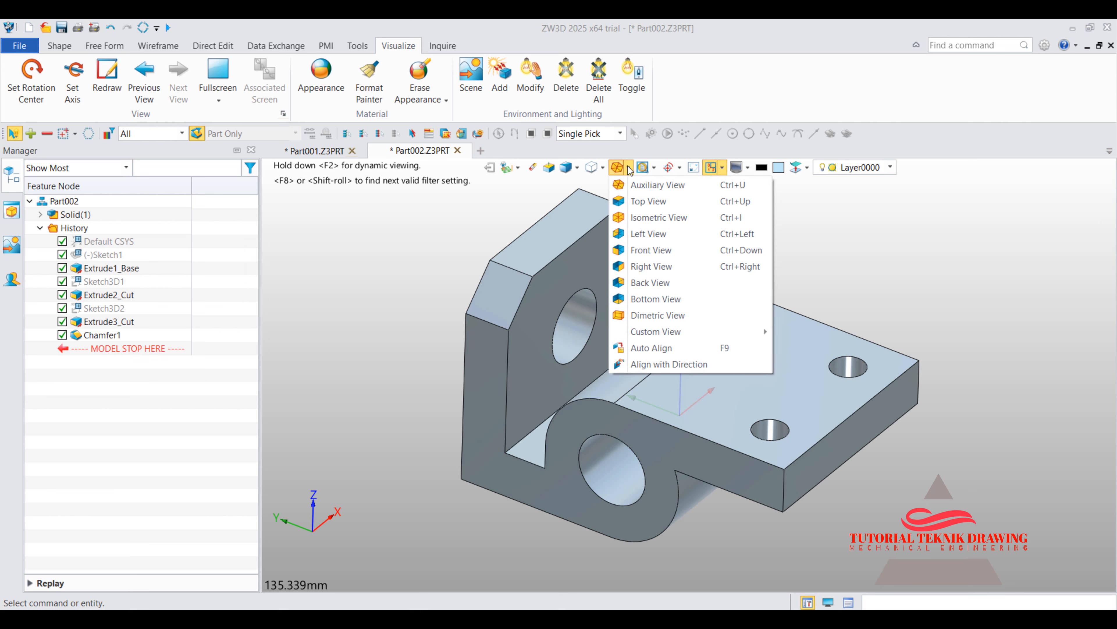
{"action": "left_click", "coordinate": [603, 168]}
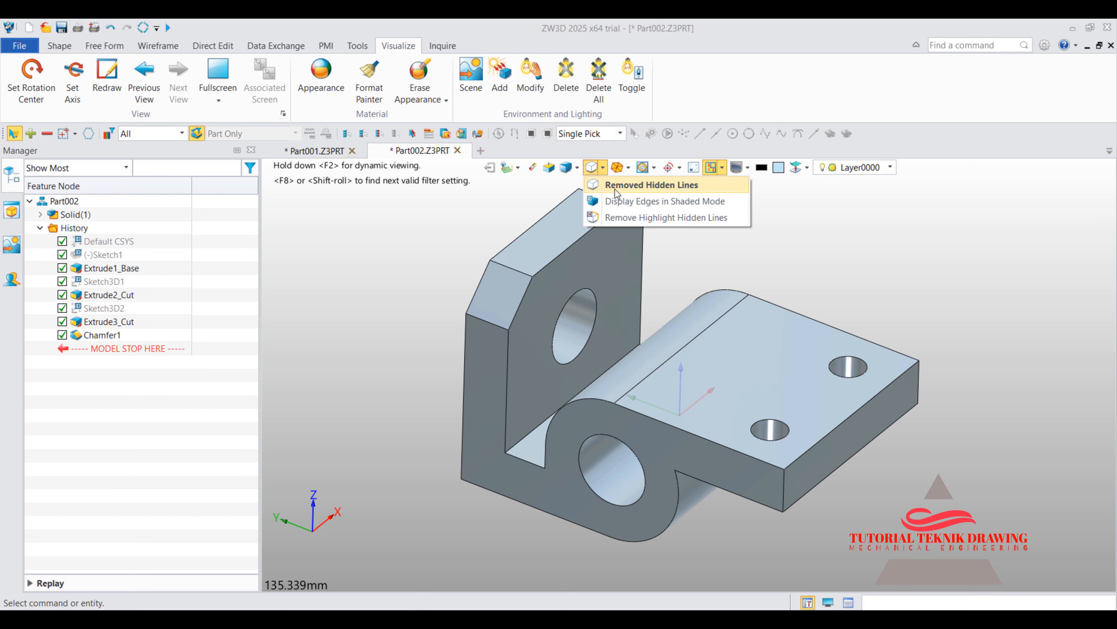
{"action": "left_click", "coordinate": [612, 201]}
{"action": "middle_click_drag", "start_coordinate": [730, 219], "coordinate": [632, 194]}
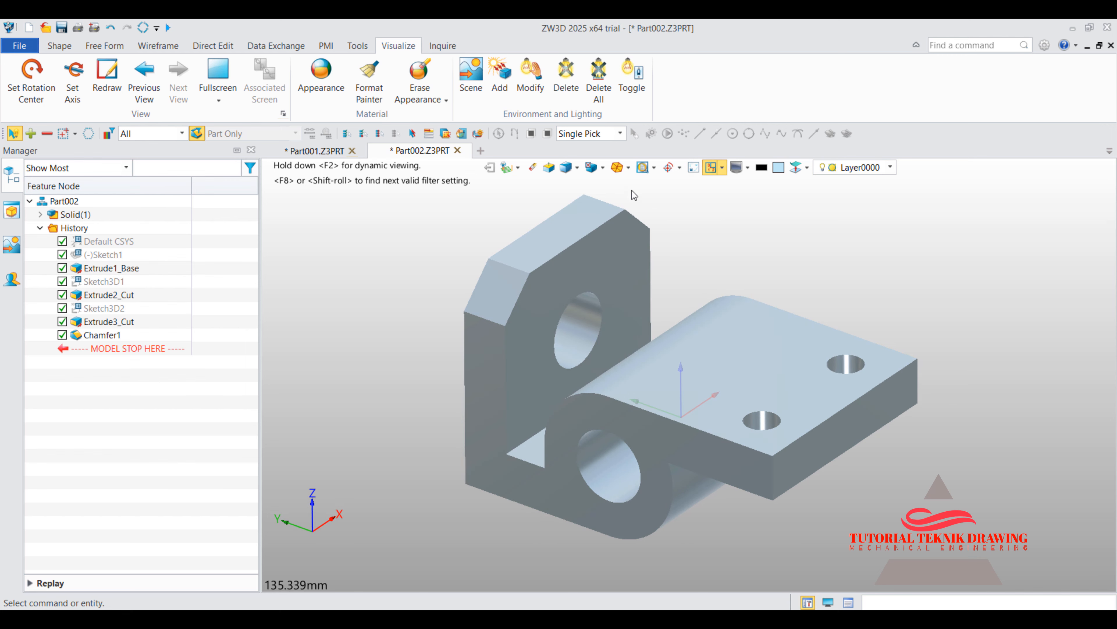
{"action": "middle_click_drag", "start_coordinate": [714, 235], "coordinate": [781, 245]}
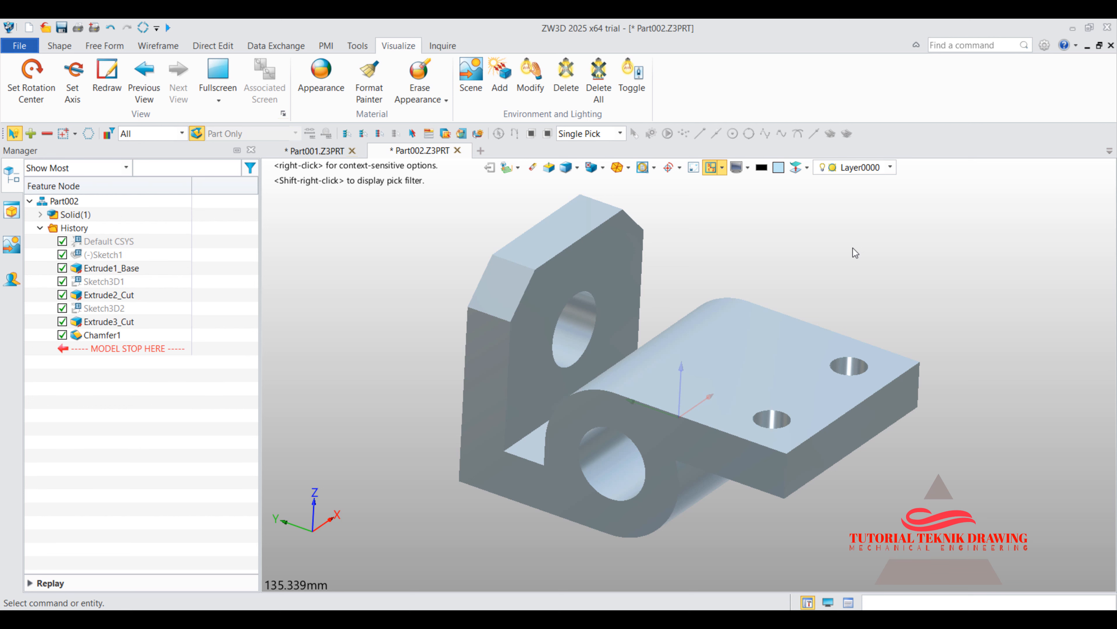
- Open the save options for the finished bracket part
{"action": "left_click", "coordinate": [19, 45]}
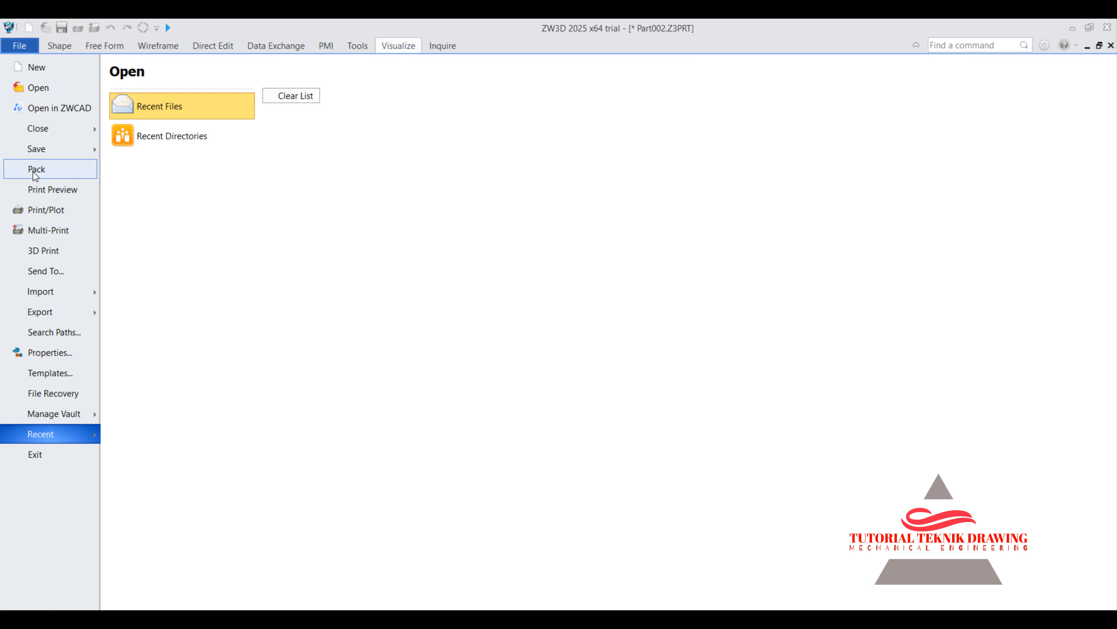
{"action": "left_click", "coordinate": [32, 153]}
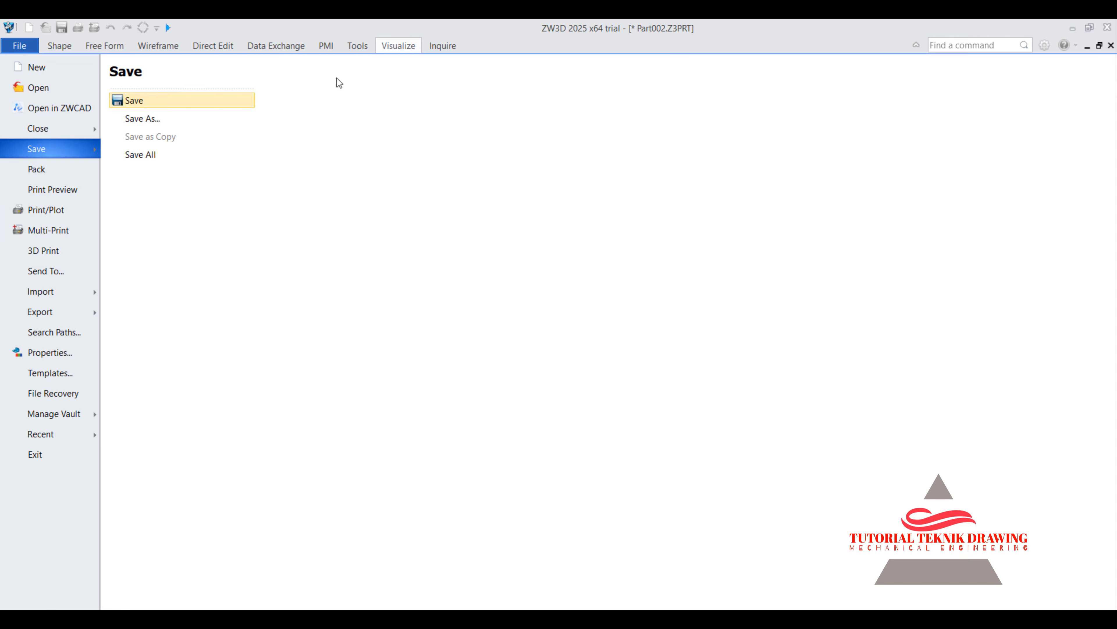